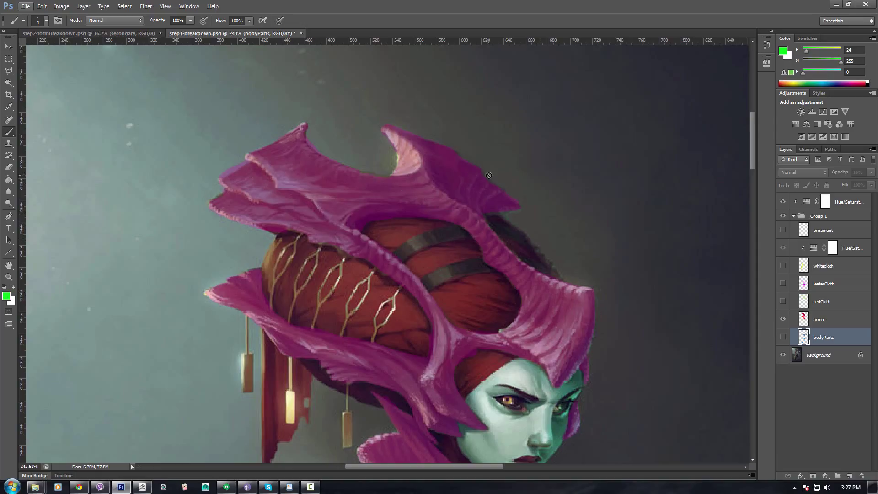
- Switch to ZBrush and examine the head armor's form from several angles, checking its wireframe once
left_click(144, 487)
left_click_drag(260, 359, 283, 350, "shift")
left_click_drag(278, 299, 280, 322)
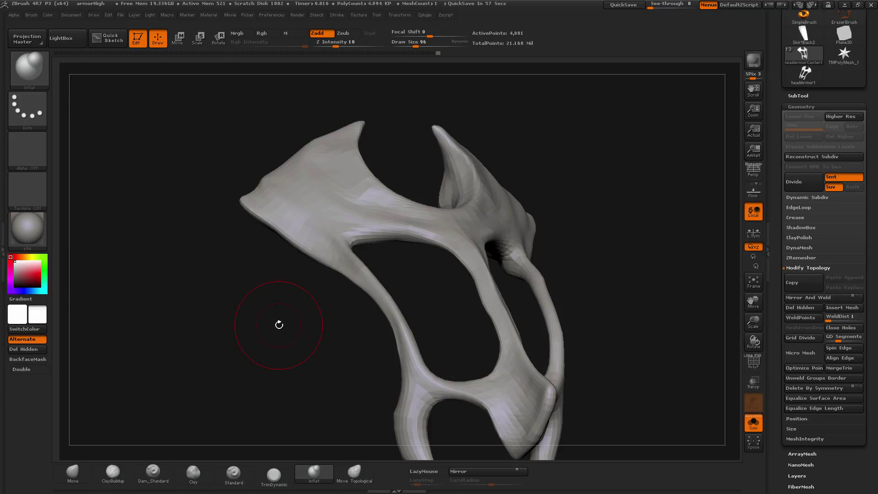
left_click_drag(298, 318, 357, 331)
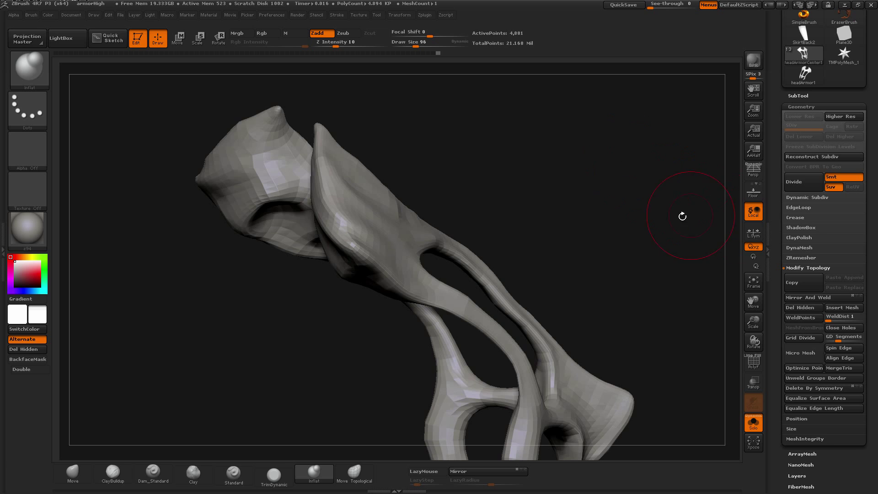
left_click_drag(682, 216, 617, 204)
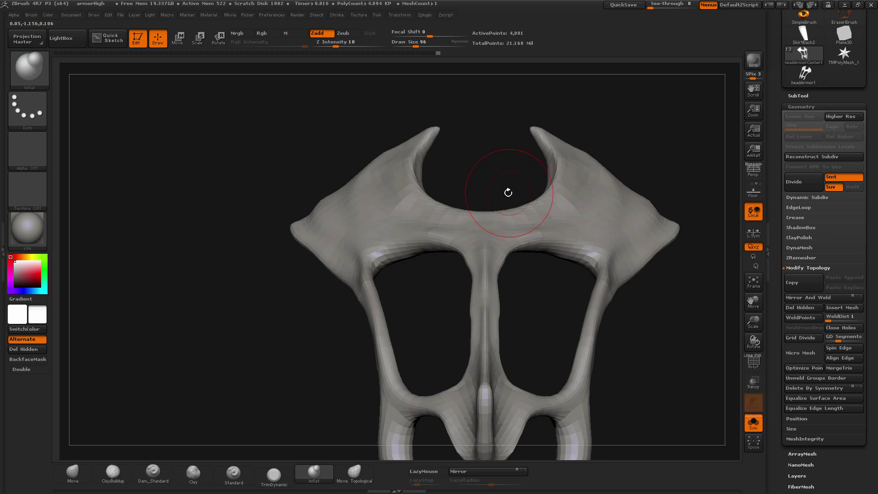
left_click(754, 362)
left_click_drag(293, 265, 330, 282)
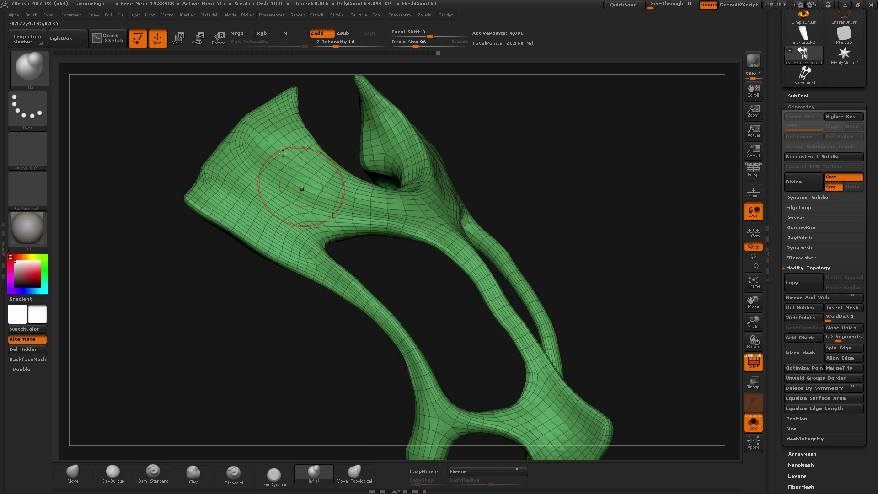
left_click(753, 362)
- Collapse the geometry settings and examine the head armor's polygon flow with the wireframe shown from several angles
left_click(797, 105)
mouse_move(634, 184)
left_mouse_down()
mouse_move(620, 185)
mouse_move(629, 262)
left_mouse_up()
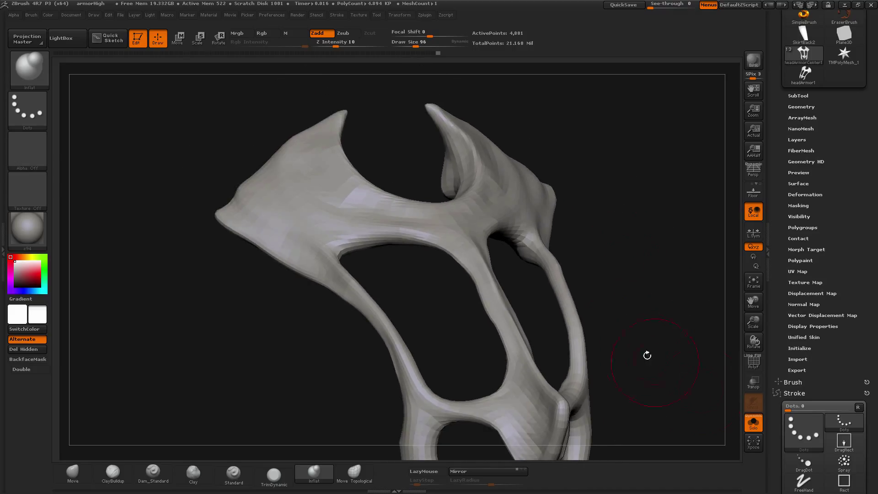
left_click_drag(647, 356, 630, 321)
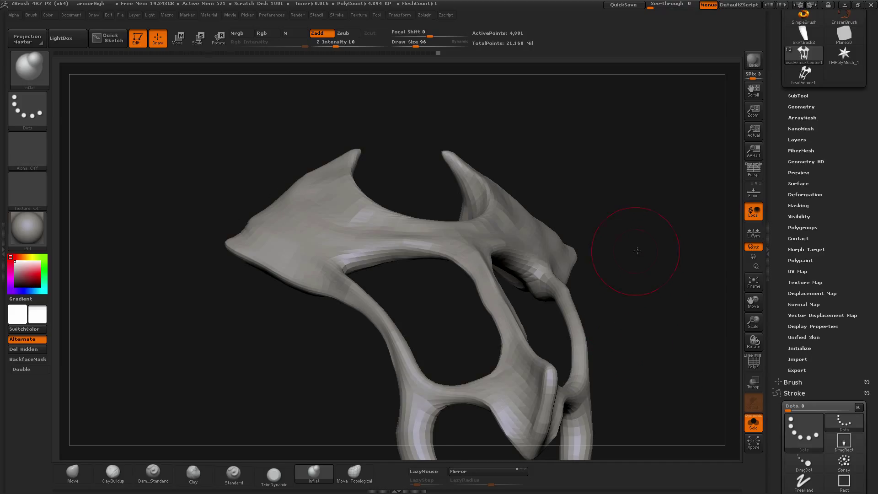
left_click_drag(637, 250, 675, 326)
left_click(753, 361)
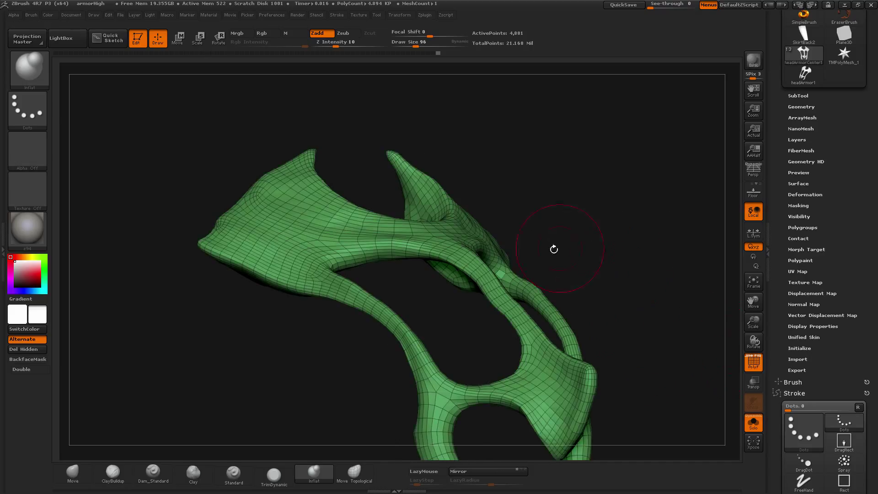
mouse_move(552, 249)
left_mouse_down()
mouse_move(463, 330)
mouse_move(441, 333)
mouse_move(439, 375)
left_mouse_up()
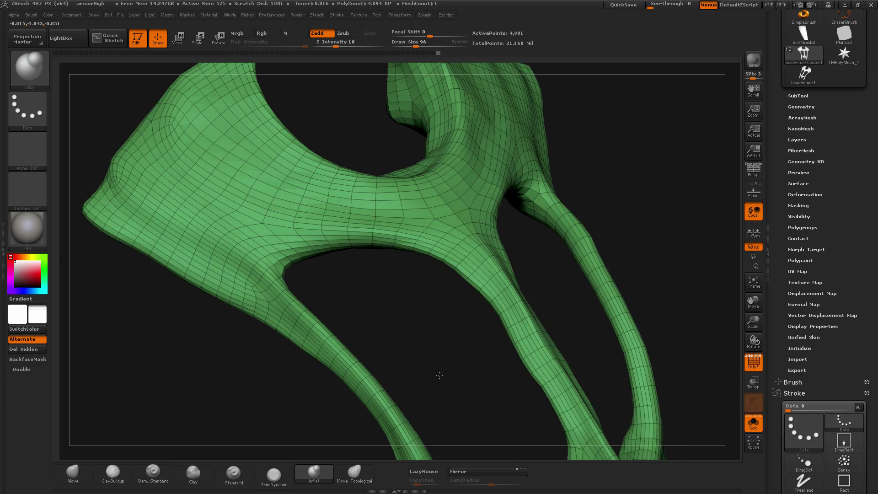
left_click_drag(416, 315, 470, 321, "alt")
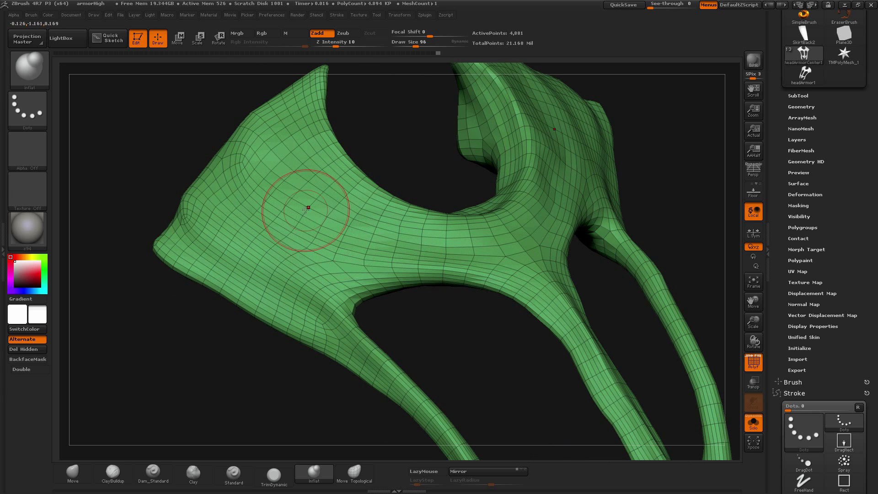
left_click_drag(496, 333, 381, 309)
left_click_drag(434, 258, 483, 274)
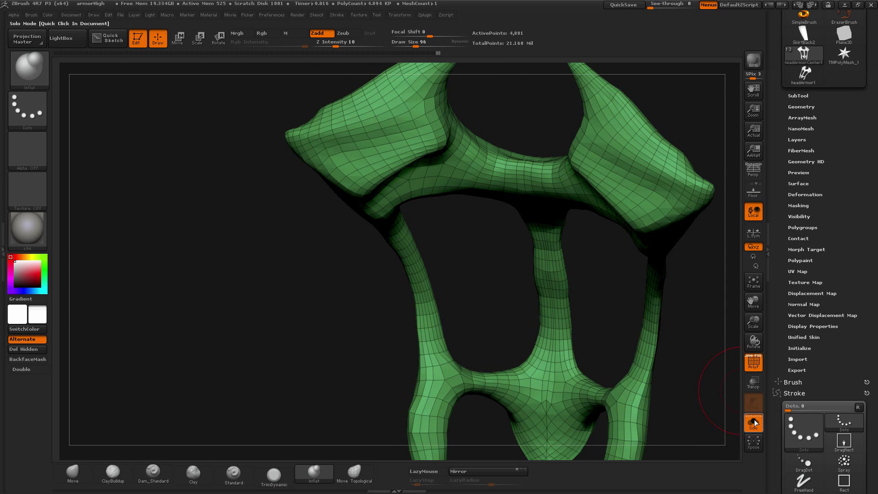
left_click(753, 362)
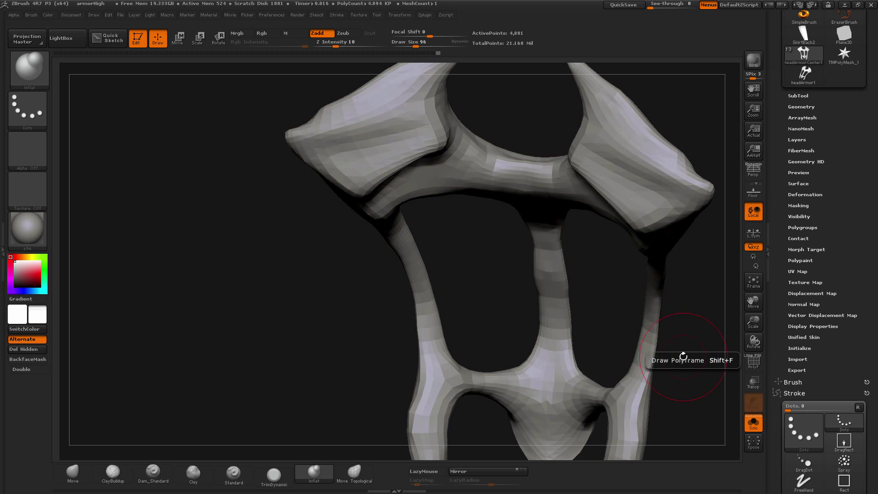
- View the head armor from the front and set the active color to black to reduce it to a silhouette
left_click_drag(675, 352, 603, 349)
left_click_drag(498, 317, 297, 289)
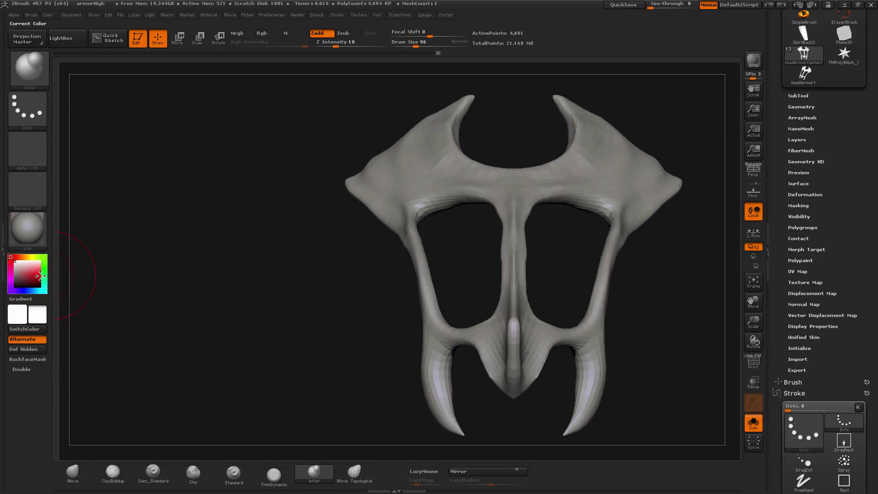
left_click(14, 289)
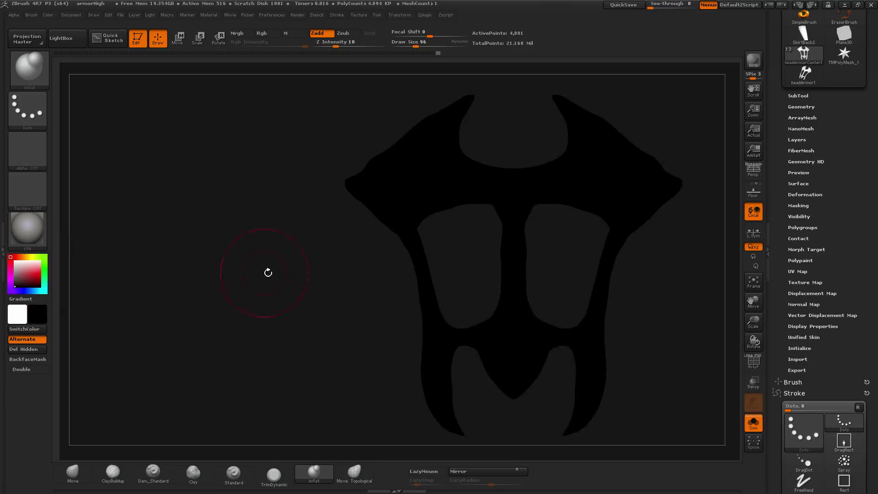
left_click_drag(266, 271, 155, 94)
left_click_drag(230, 235, 346, 291)
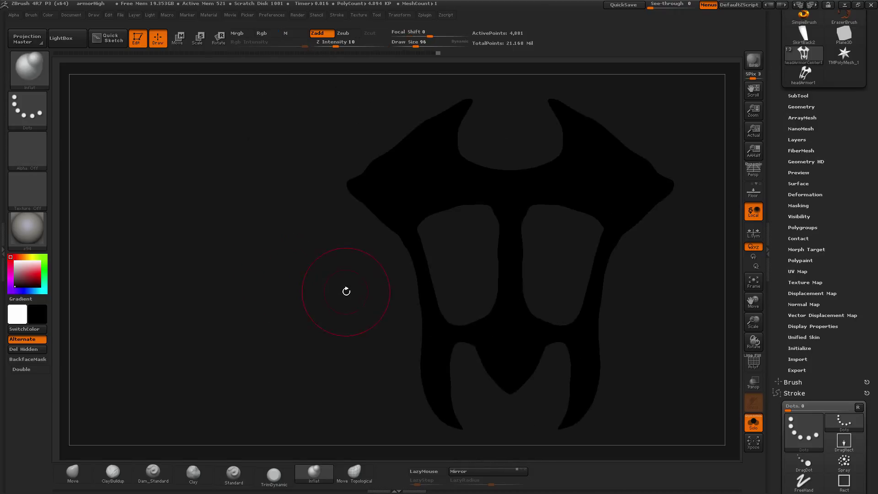
- Change the document's background color to a lighter gray so the black silhouette stands out
left_click(48, 15)
left_click(76, 17)
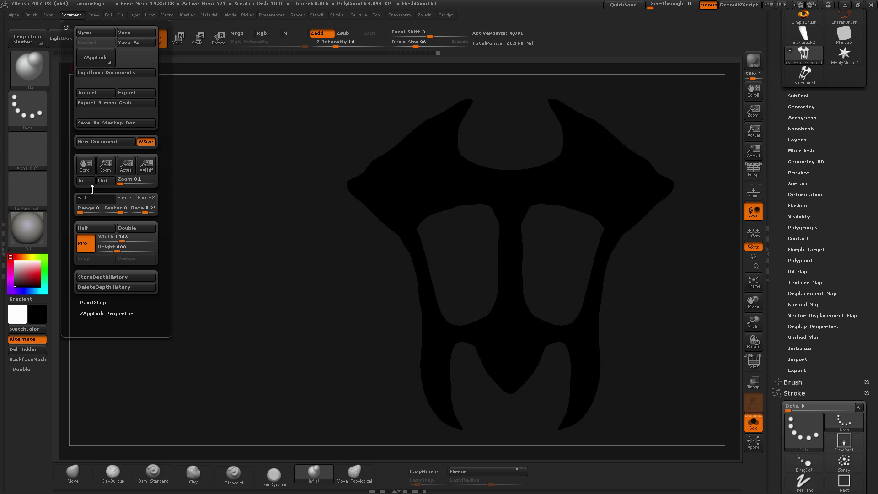
left_click_drag(73, 211, 14, 286)
mouse_move(302, 215)
left_mouse_down()
mouse_move(366, 245)
mouse_move(530, 180)
mouse_move(471, 167)
left_mouse_up()
left_click_drag(410, 164, 454, 165)
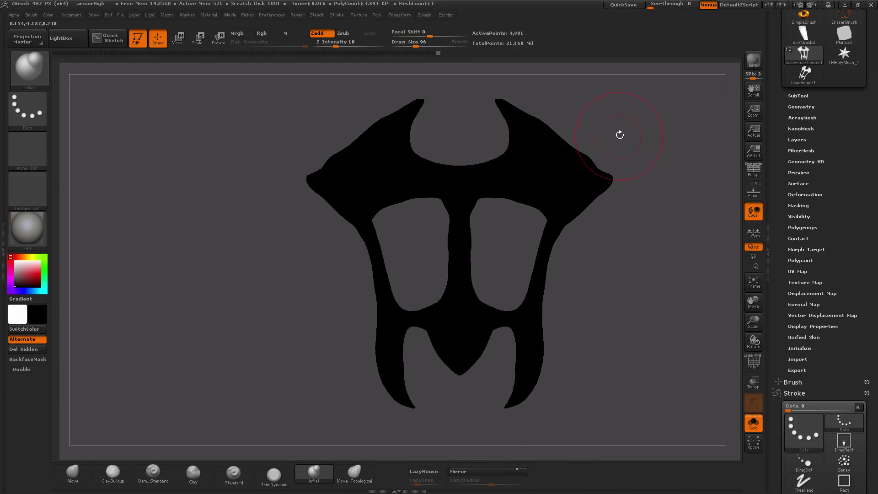
- Examine the head armor's silhouette from the front and at an angle, checking the horns and openings
left_click_drag(630, 124, 539, 151, "alt")
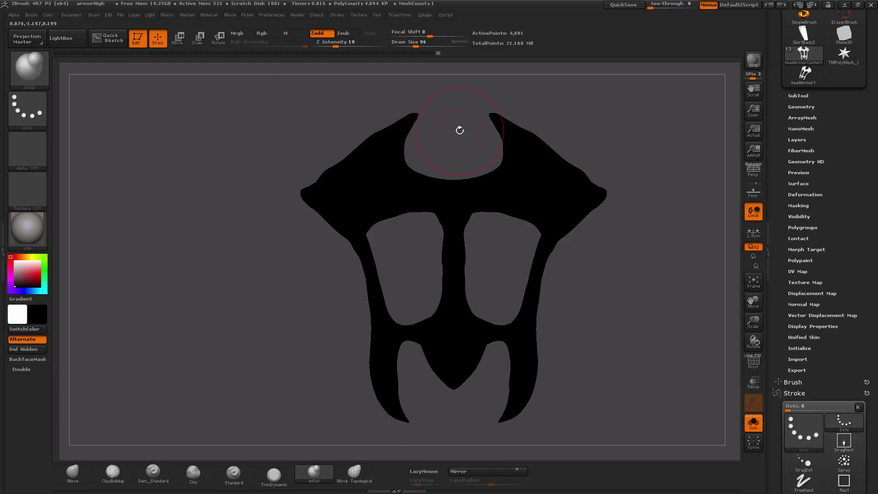
left_click_drag(457, 131, 458, 149, "alt")
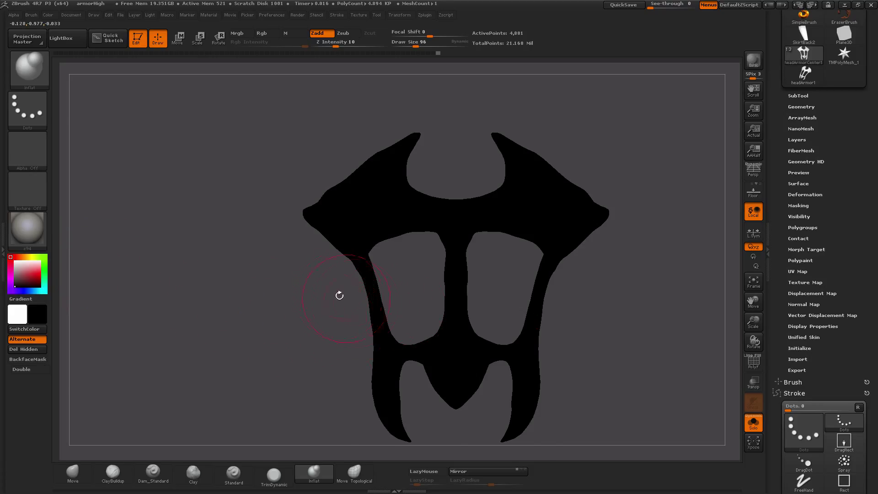
left_click_drag(338, 294, 288, 291)
left_click_drag(235, 294, 480, 297)
left_click(753, 423)
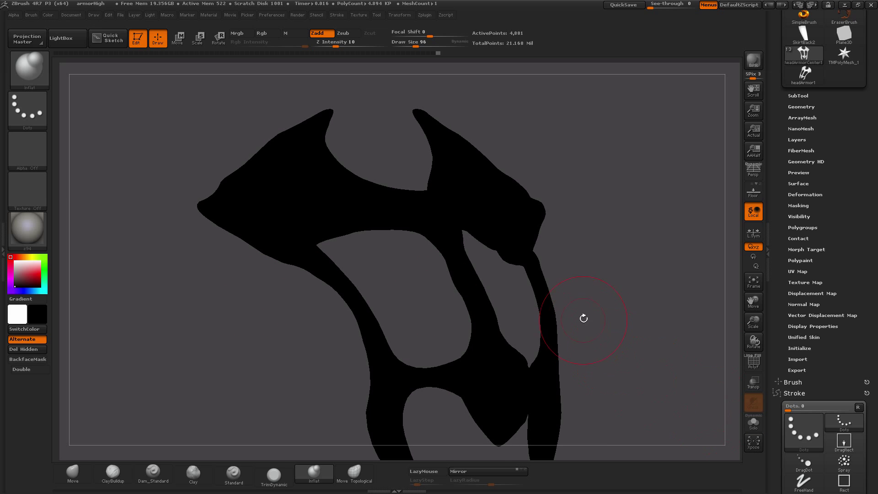
left_click(753, 423)
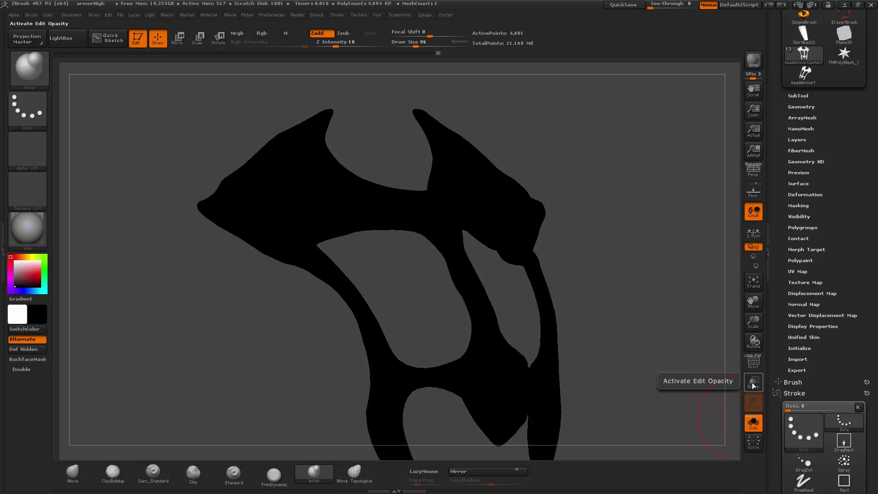
left_click_drag(686, 352, 642, 317, "shift")
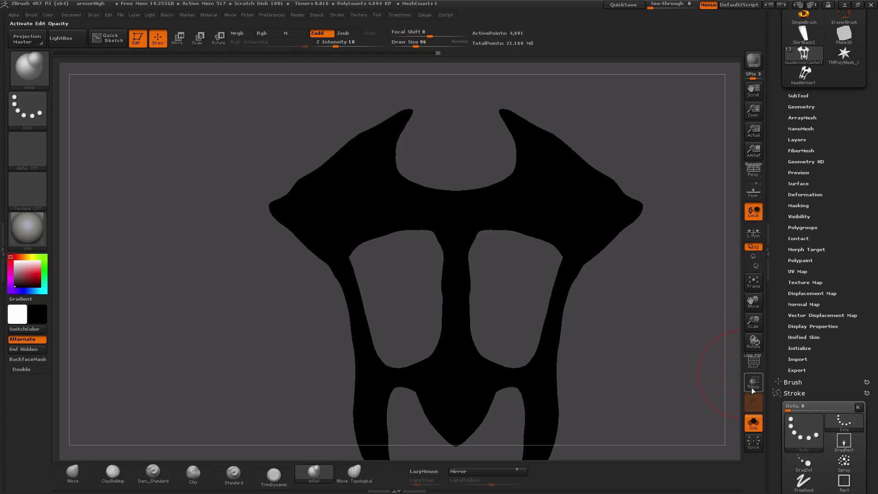
- Set the active color back to white to show the head armor's shading, and view its side
left_click(10, 259)
left_click_drag(143, 286, 222, 216)
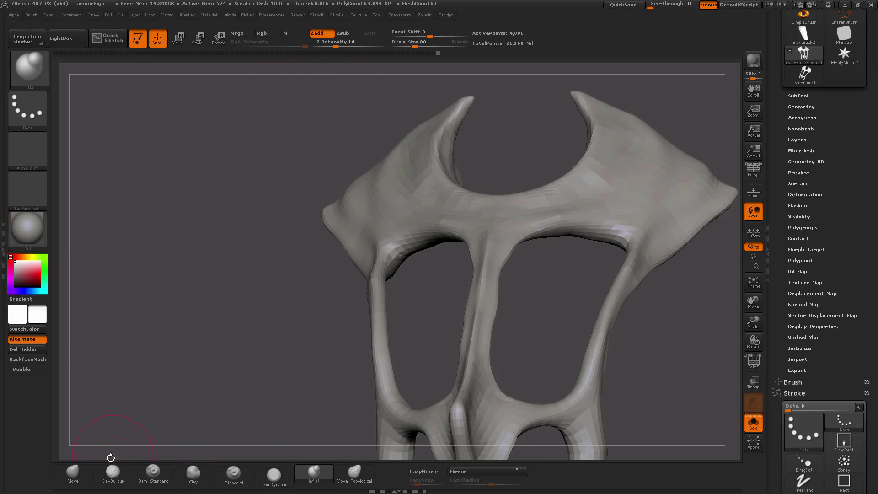
left_click_drag(225, 345, 113, 434)
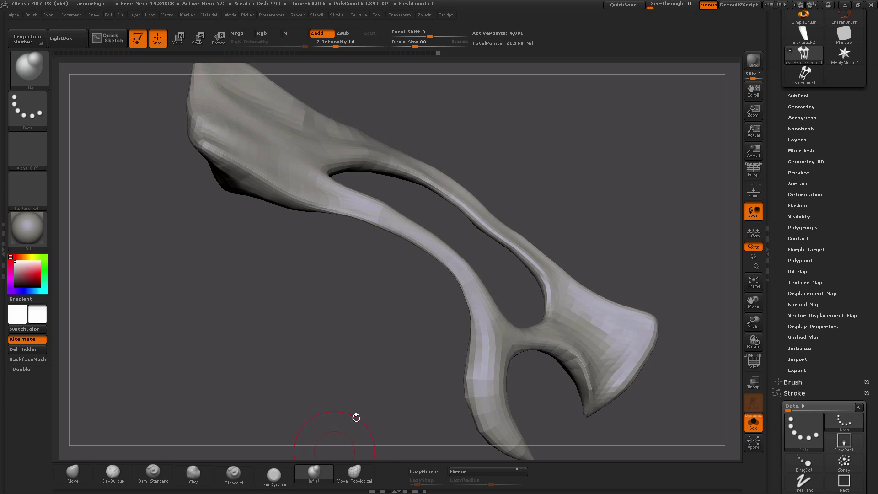
- Reshape the outer edge of the head armor's side horn using the Move Topological brush at a slightly larger size
left_click(358, 475)
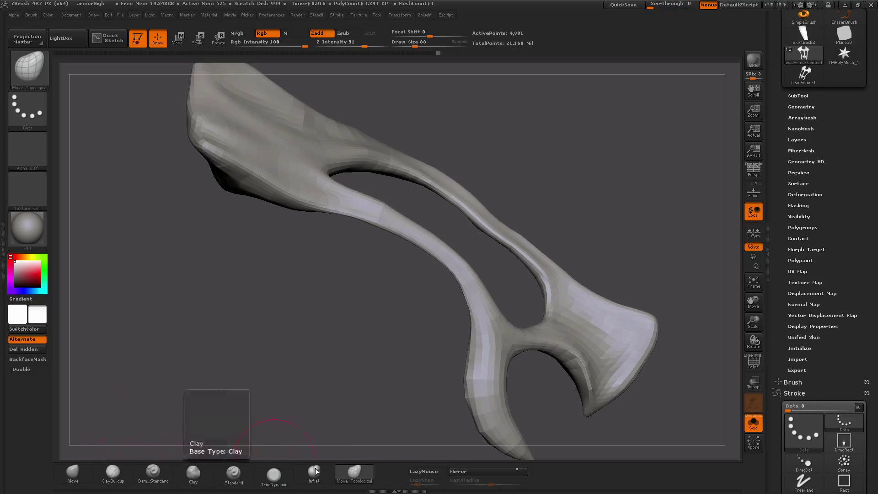
key("ctrl+z")
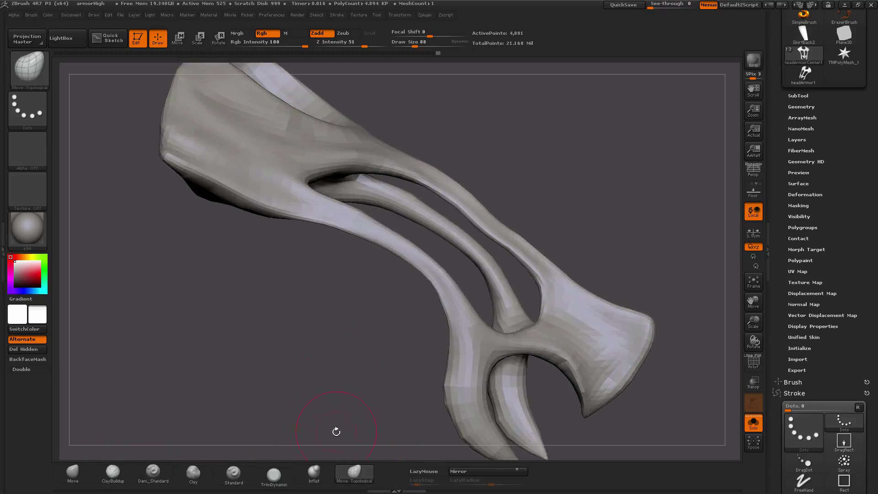
key("ctrl+shift+z")
left_click_drag(277, 367, 281, 432)
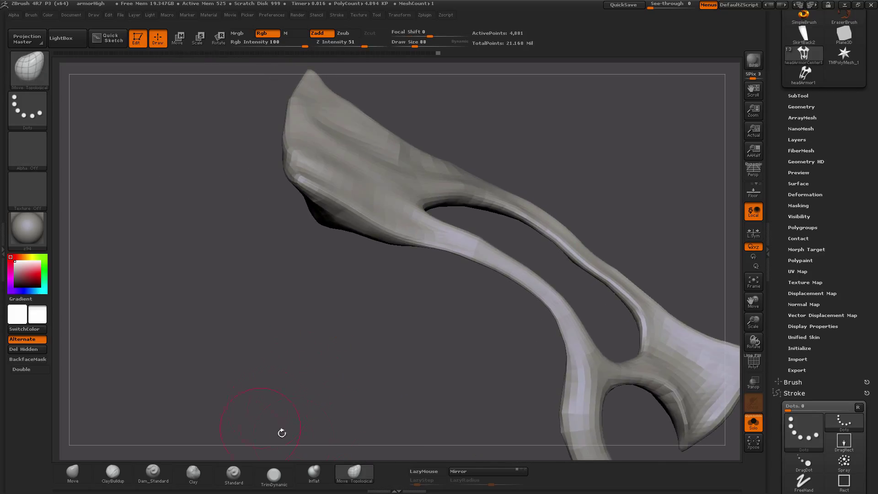
left_click(360, 477)
left_click_drag(249, 162, 231, 264)
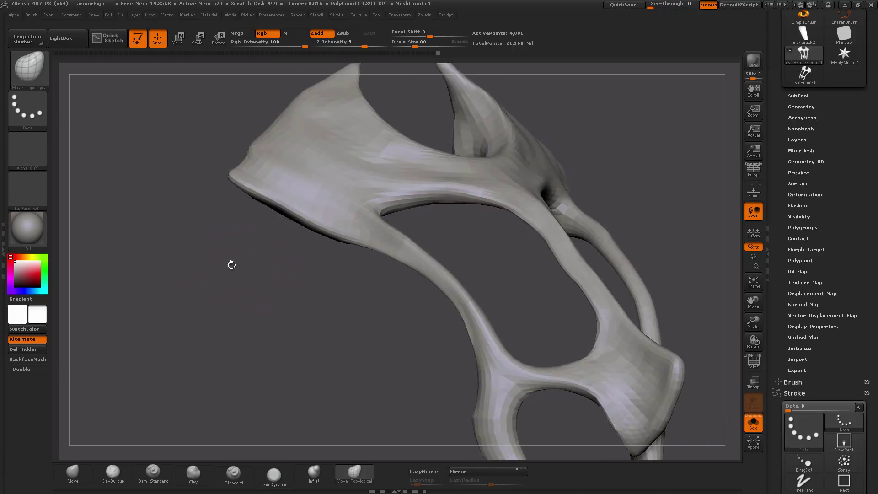
left_click_drag(187, 218, 248, 248, "alt")
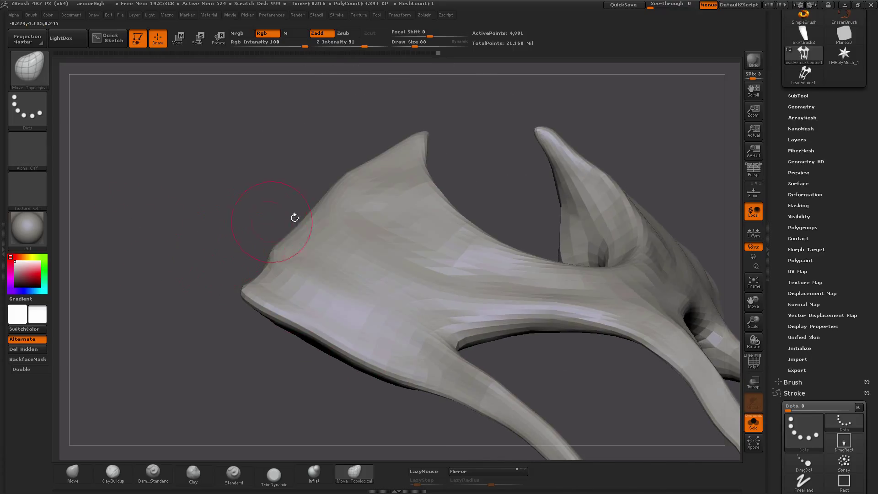
key("bracketright")
mouse_move(309, 222)
left_mouse_down()
mouse_move(303, 216)
mouse_move(314, 222)
left_mouse_up()
left_click_drag(354, 170, 360, 172)
left_click_drag(336, 144, 373, 165)
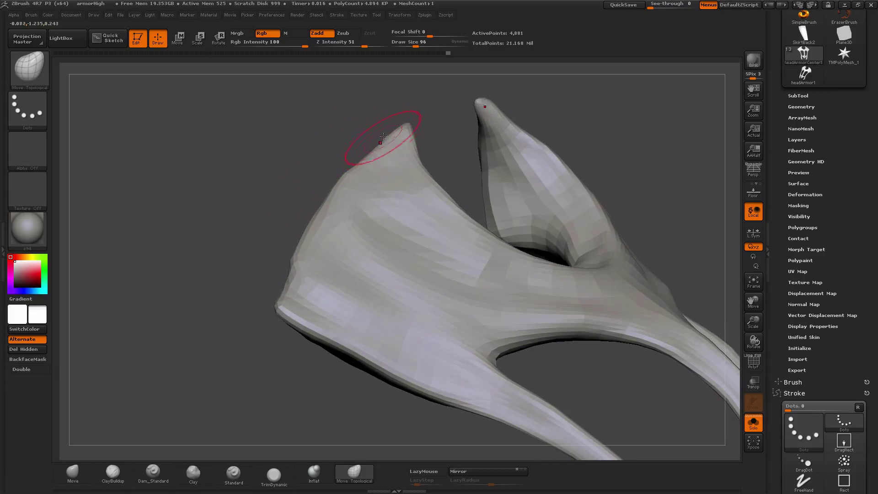
- Try to push the horn's upper edge outward with an enlarged Move brush
mouse_move(385, 143)
right_mouse_down()
mouse_move(376, 139)
mouse_move(357, 160)
right_mouse_up()
key("]")
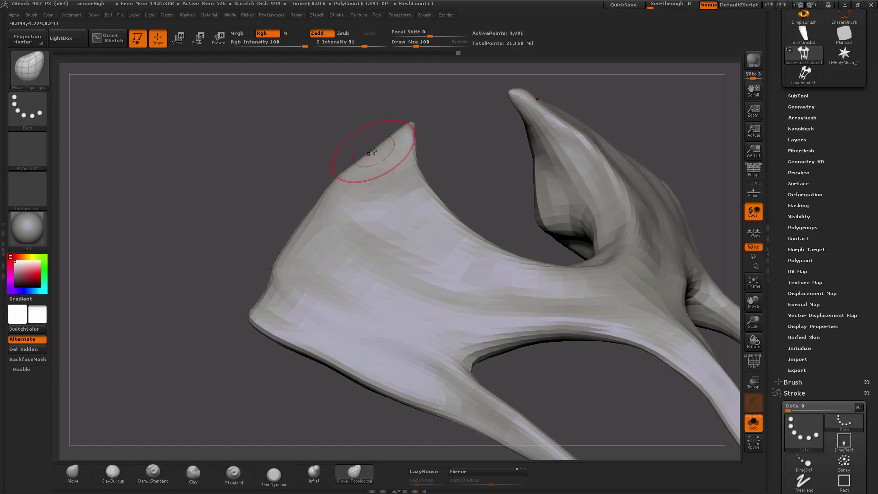
left_click(84, 472)
key("bracketright")
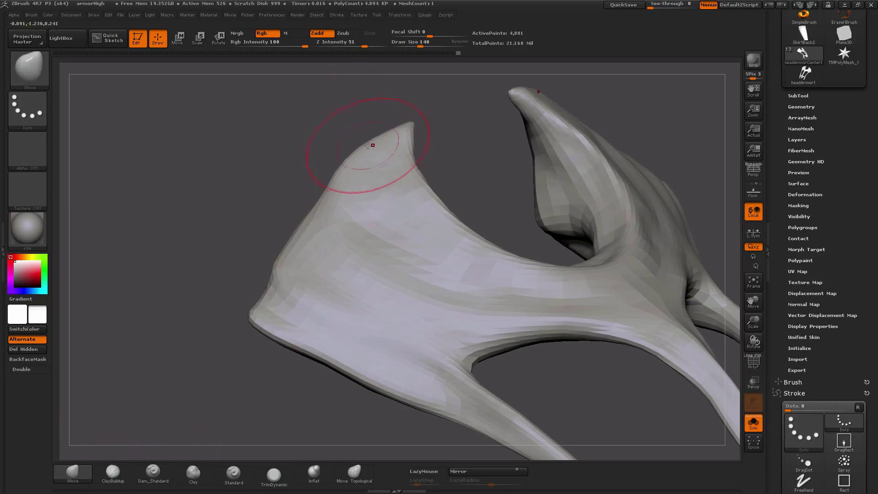
key("ctrl")
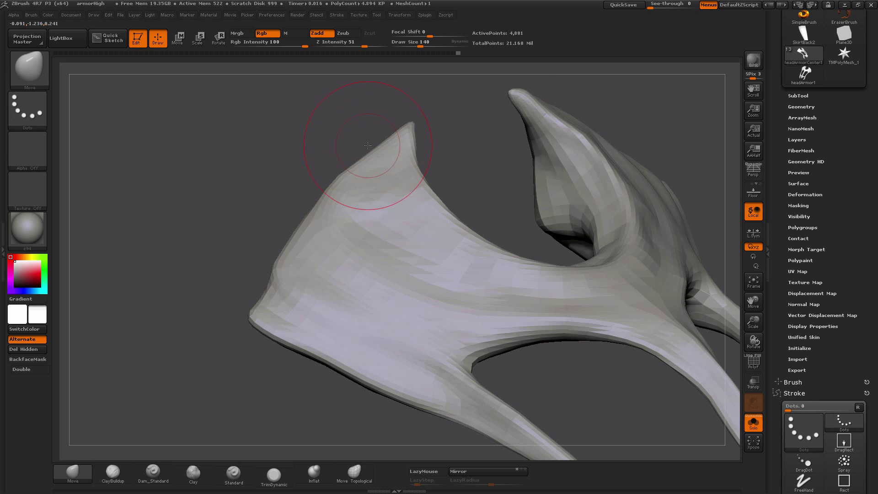
- Adjust the tip of the head armor's horn with the Move Topological brush
left_click(352, 479)
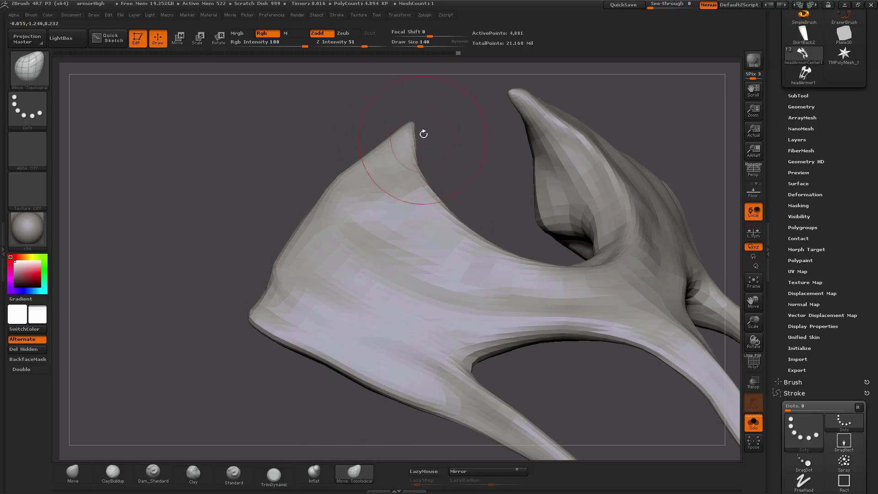
mouse_move(413, 124)
left_mouse_down()
mouse_move(443, 138)
mouse_move(410, 133)
left_mouse_up()
mouse_move(428, 137)
left_mouse_down("alt")
mouse_move(472, 164)
mouse_move(439, 160)
mouse_move(430, 174)
left_mouse_up("alt")
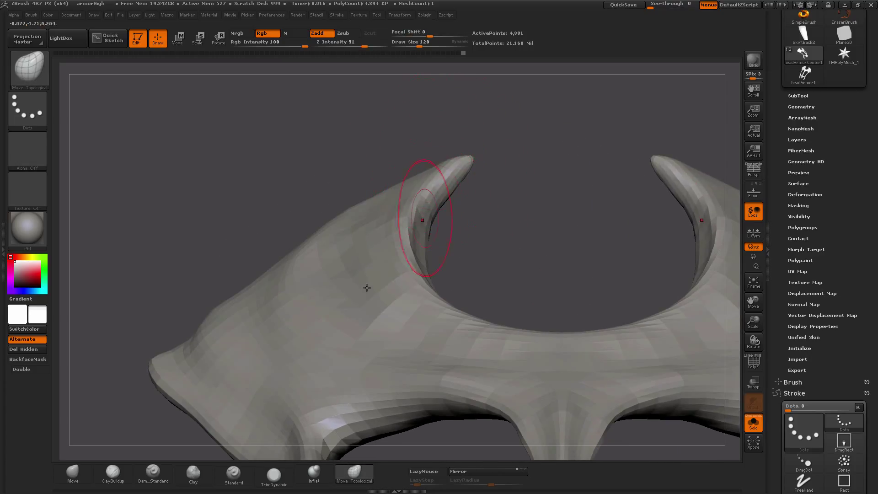
- Carve layered creases across the head armor's side horn with the Dam_Standard brush at Z Intensity 15 and a reduced draw size
left_click(153, 473)
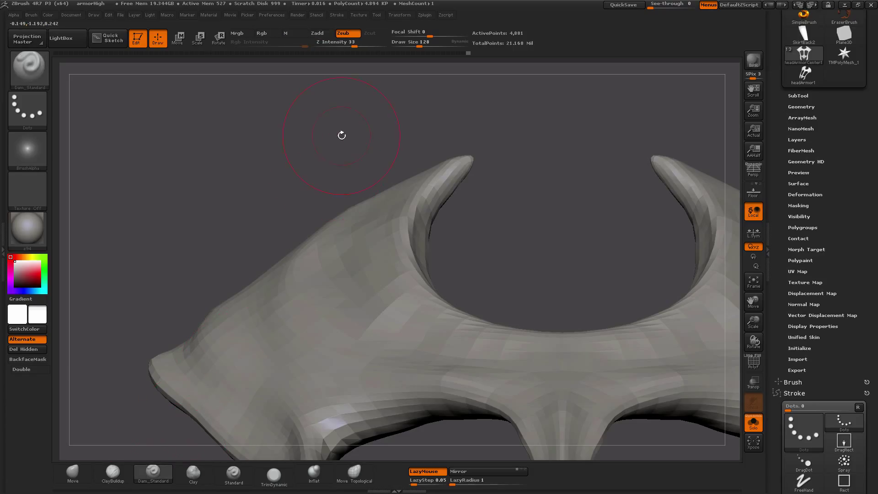
key("[")
left_click_drag(195, 232, 219, 210)
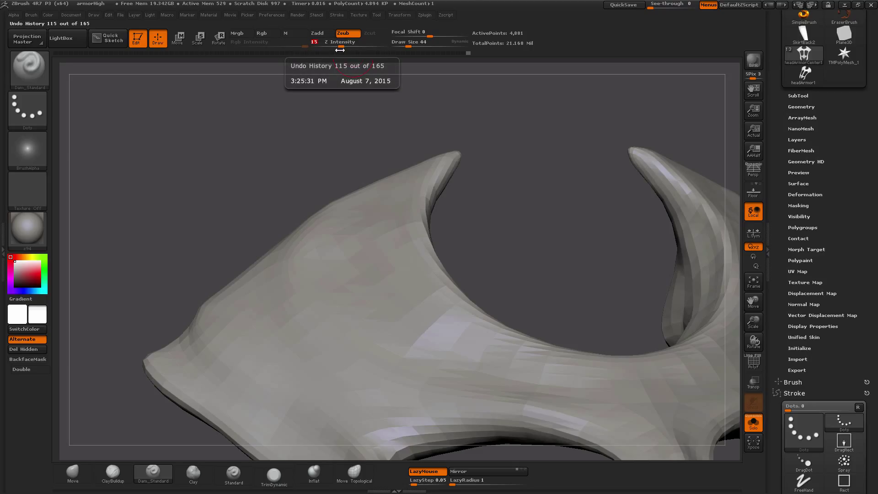
left_click_drag(262, 202, 253, 155)
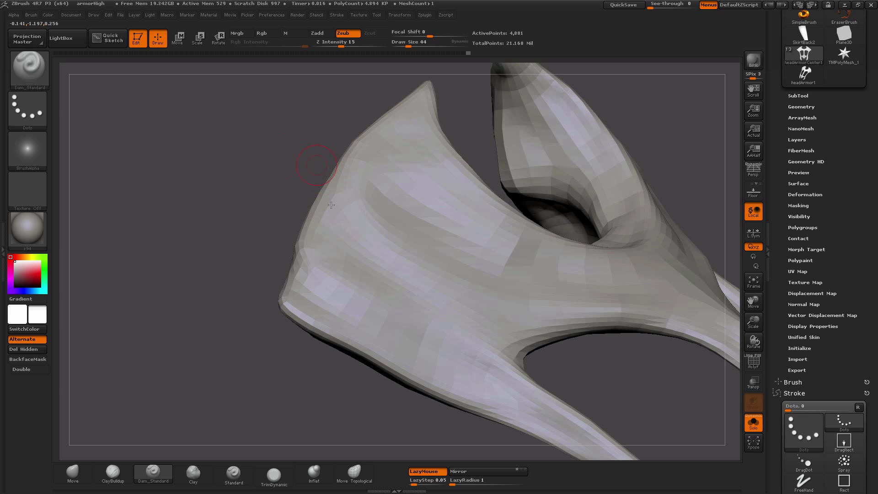
left_click_drag(320, 179, 404, 195)
left_click_drag(556, 219, 387, 198)
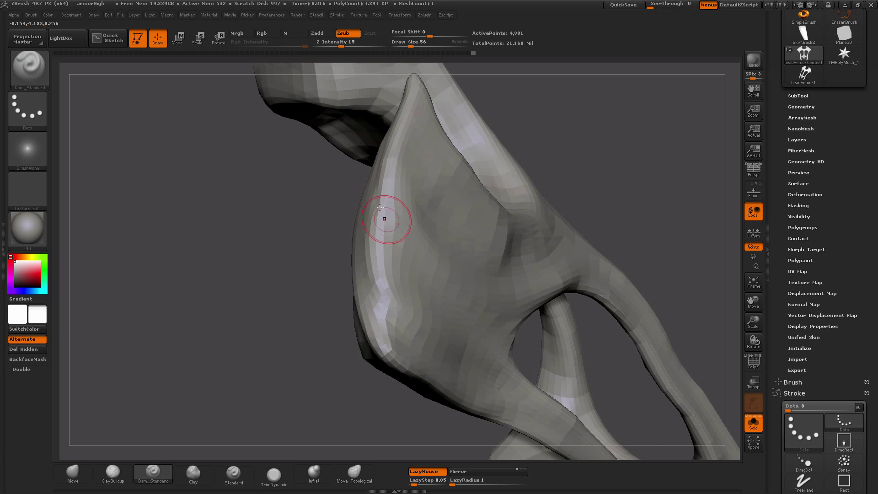
left_click_drag(285, 233, 401, 235)
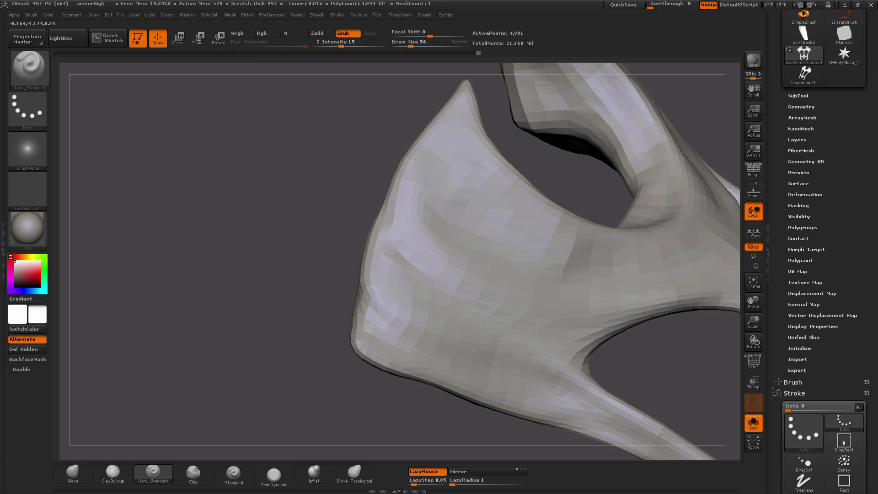
left_click_drag(329, 293, 447, 304)
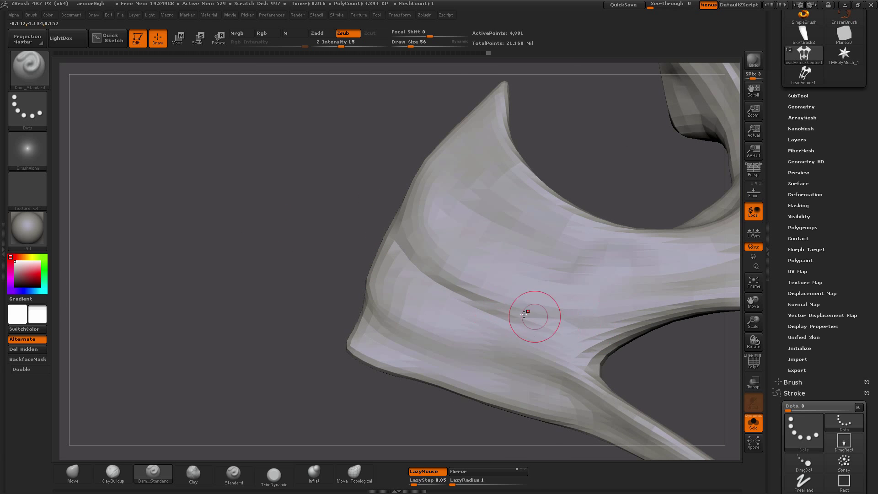
mouse_move(321, 211)
left_mouse_down()
mouse_move(446, 221)
mouse_move(530, 203)
left_mouse_up()
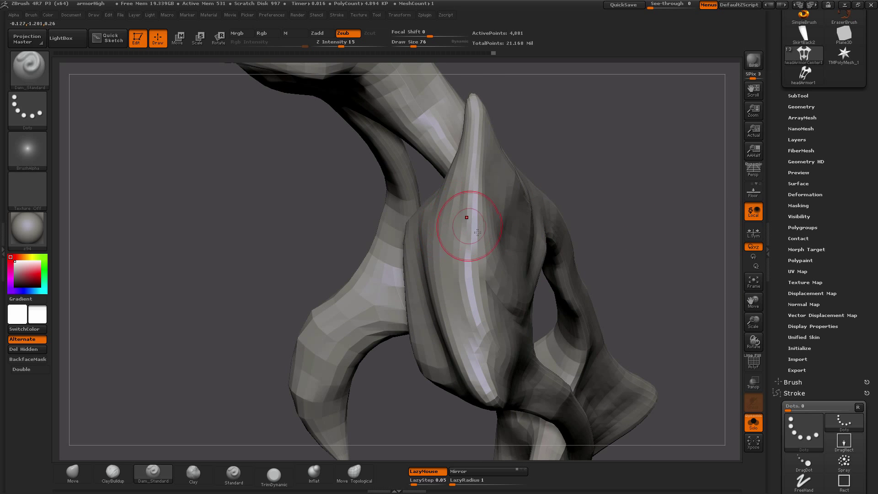
- Switch to Photoshop and examine the annotated oyster shell and crab references in step2-formBreakdown.psd
left_click(844, 4)
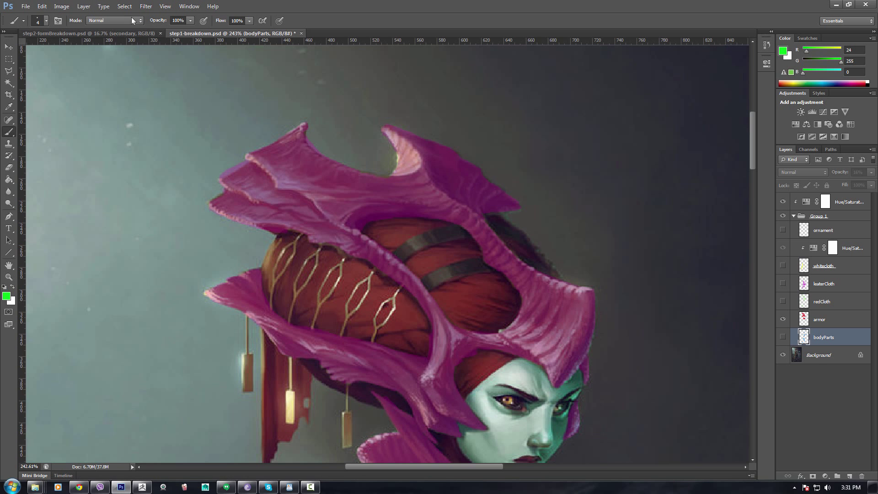
left_click(128, 33)
scroll(374, 156, "up", 4, "alt")
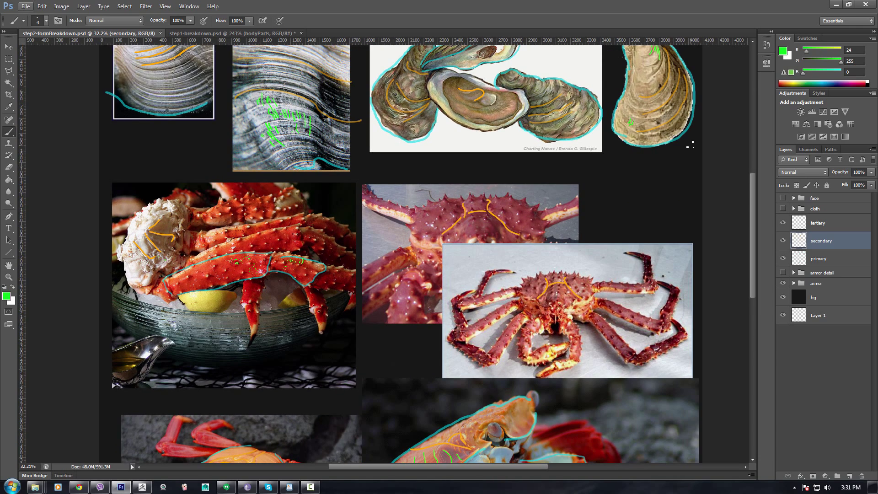
scroll(402, 192, "up", 1, "alt")
left_click_drag(296, 239, 304, 263)
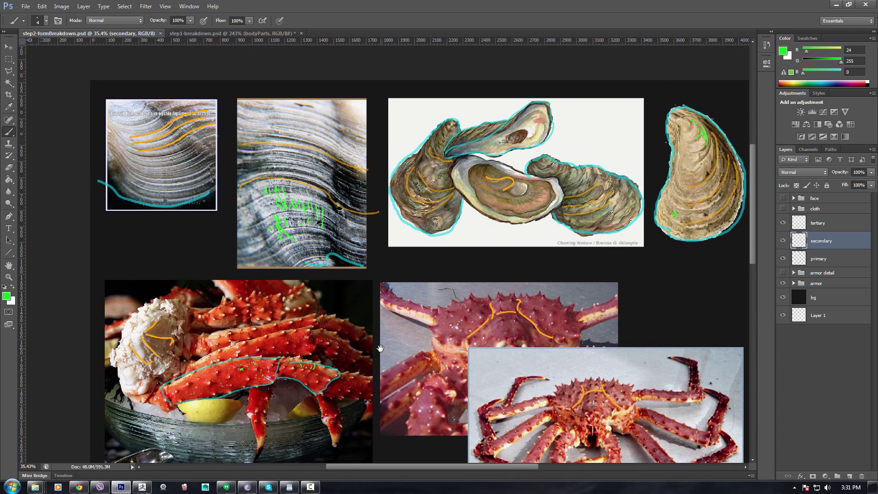
scroll(389, 227, "up", 2, "alt")
left_click_drag(390, 227, 307, 134)
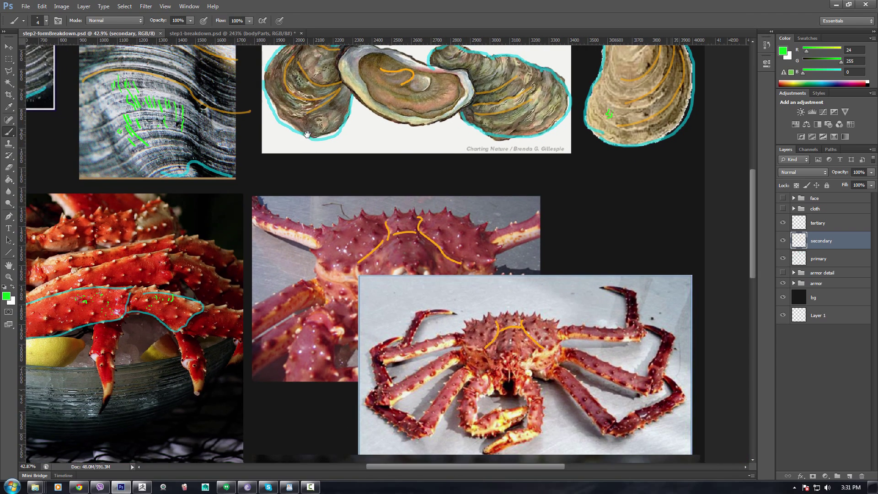
left_click_drag(609, 229, 594, 367)
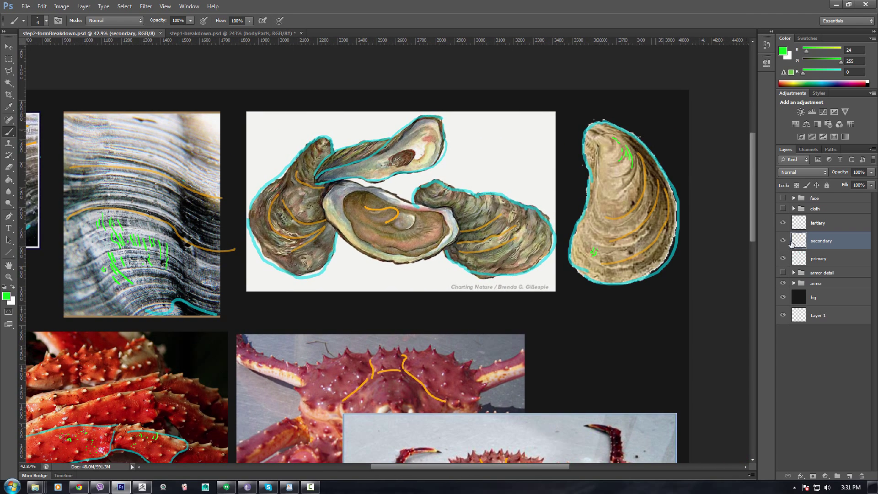
- Hide the secondary and tertiary layers to study the oyster shells' primary outlines, and return to ZBrush
left_click(783, 240)
left_click(783, 223)
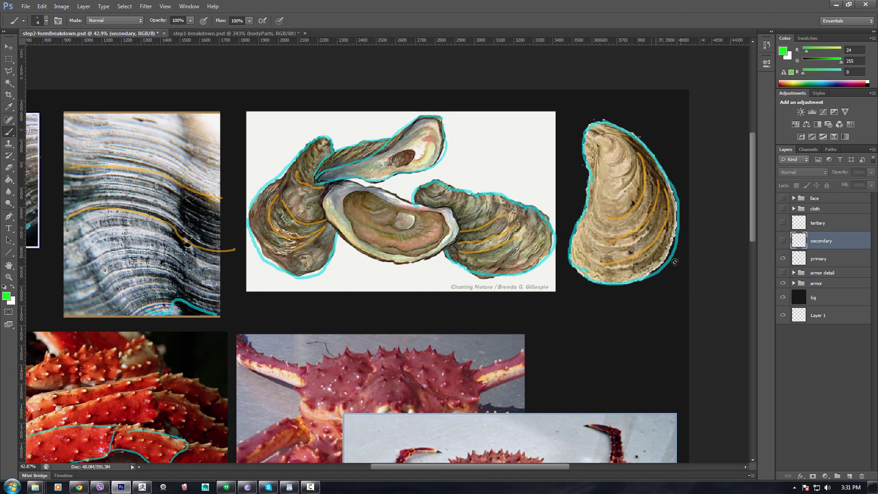
scroll(366, 160, "up", 3, "alt")
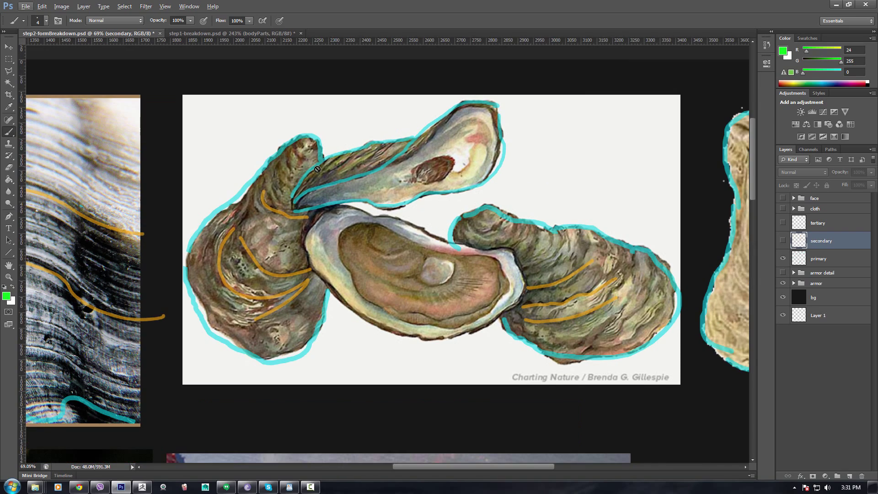
left_click(834, 5)
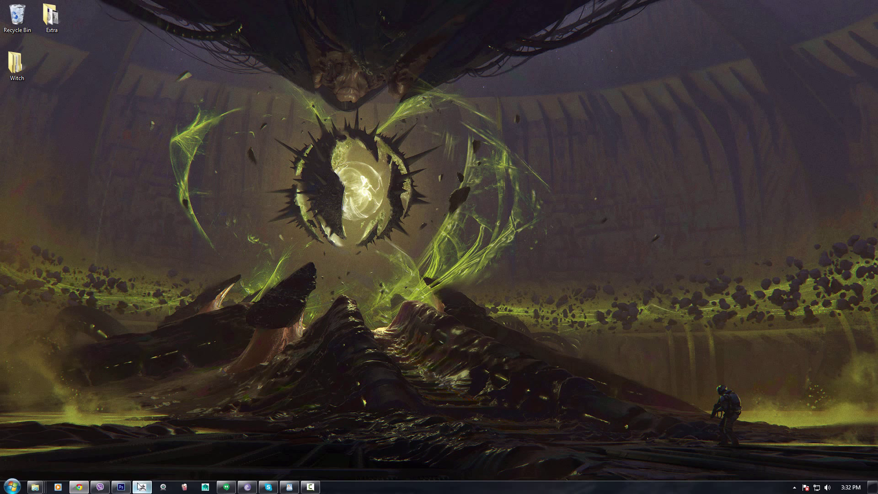
left_click(121, 486)
- Deepen the overlapping shell-like creases along the horn's side and outer edge using Dam_Standard at a draw size of about 76
mouse_move(194, 273)
left_mouse_down()
mouse_move(352, 317)
mouse_move(251, 241)
mouse_move(279, 253)
mouse_move(214, 232)
mouse_move(268, 196)
mouse_move(263, 182)
left_mouse_up()
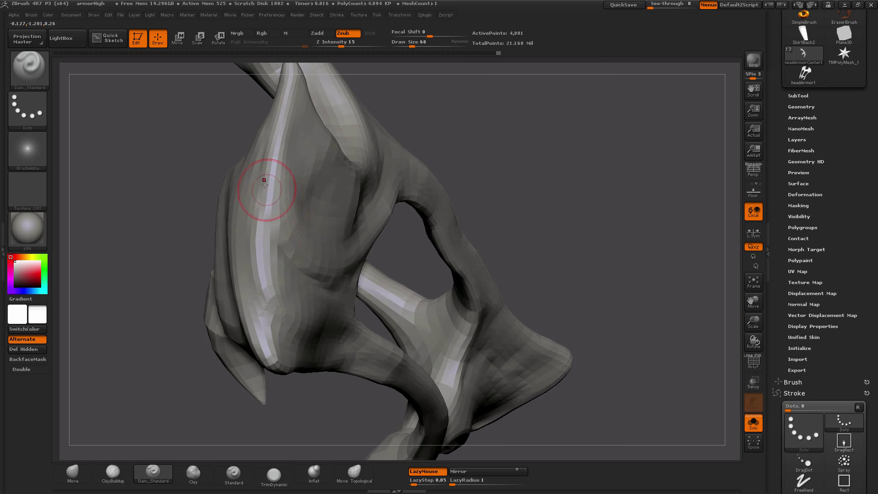
left_click_drag(266, 232, 348, 271)
mouse_move(556, 151)
left_mouse_down()
mouse_move(543, 145)
mouse_move(407, 183)
left_mouse_up()
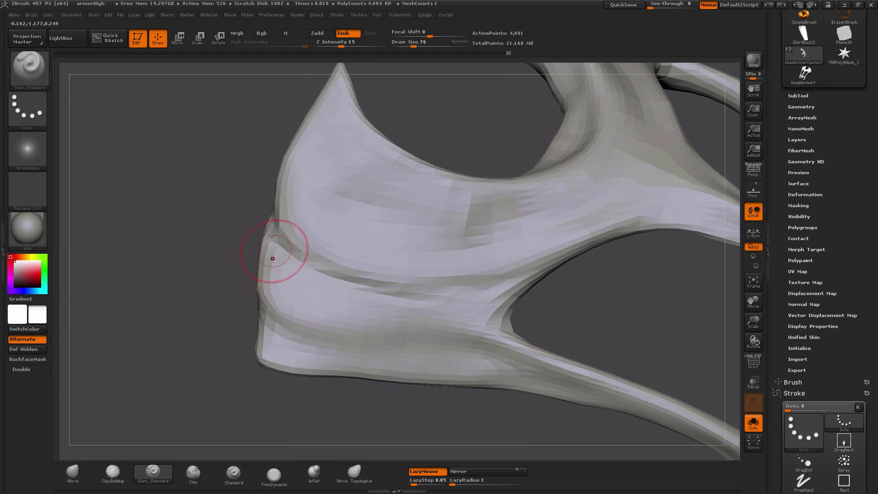
mouse_move(270, 250)
left_mouse_down()
mouse_move(344, 280)
mouse_move(458, 293)
left_mouse_up()
left_click_drag(215, 256, 195, 264)
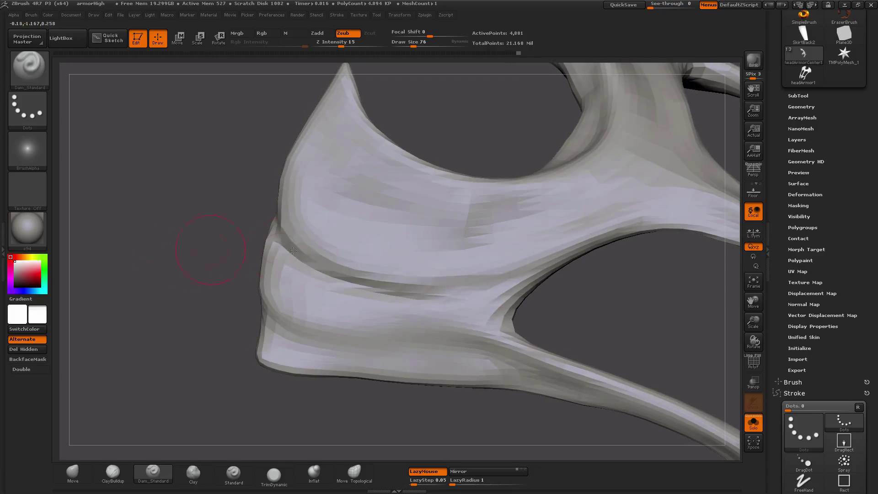
mouse_move(486, 284)
left_mouse_down()
mouse_move(549, 262)
mouse_move(368, 287)
left_mouse_up()
left_click_drag(176, 238, 285, 294)
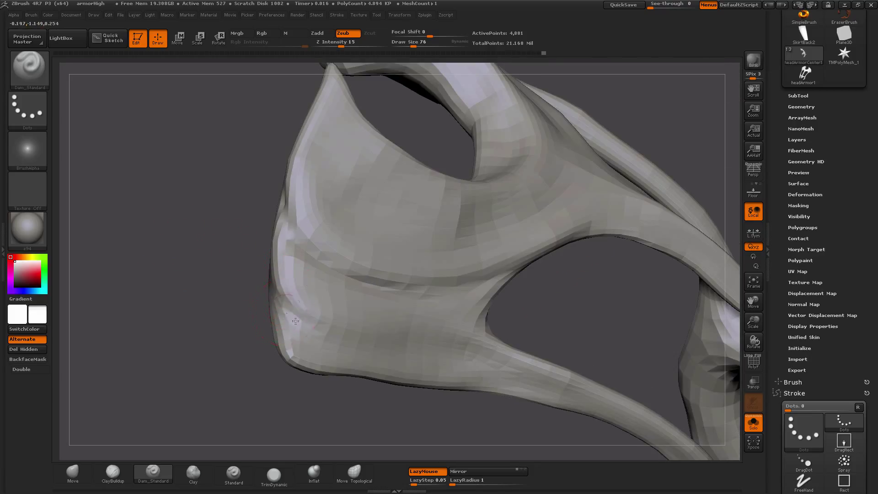
mouse_move(243, 274)
left_mouse_down()
mouse_move(150, 267)
mouse_move(183, 232)
mouse_move(265, 292)
left_mouse_up()
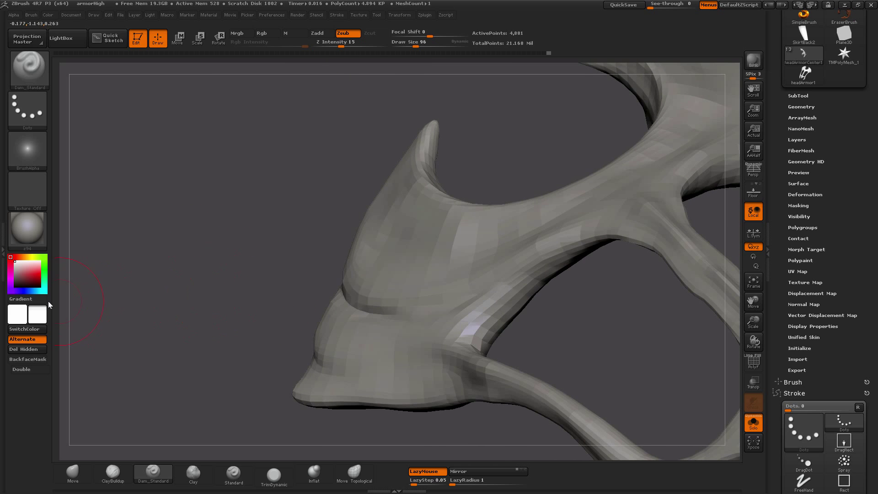
- Set the active color to black to check the horn's silhouette from the front, and set it back to white
left_click_drag(28, 274, 14, 286)
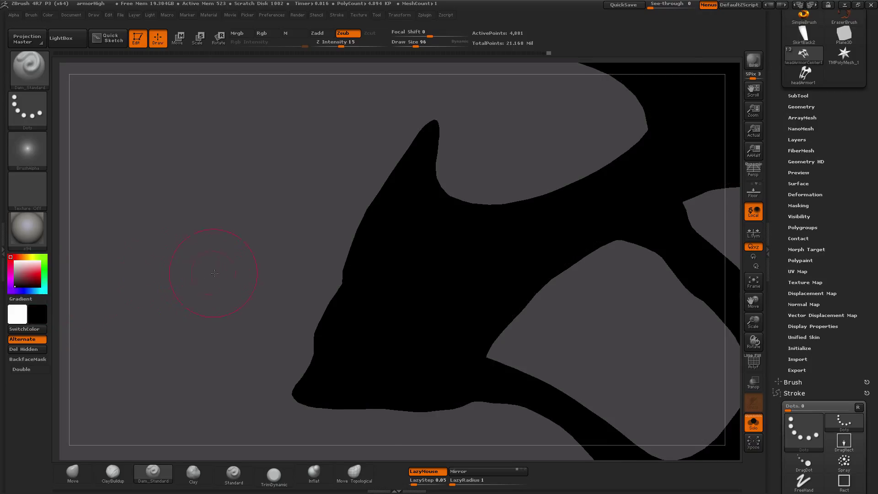
mouse_move(215, 273)
left_mouse_down()
mouse_move(216, 255)
mouse_move(248, 264)
mouse_move(265, 250)
mouse_move(252, 247)
left_mouse_up()
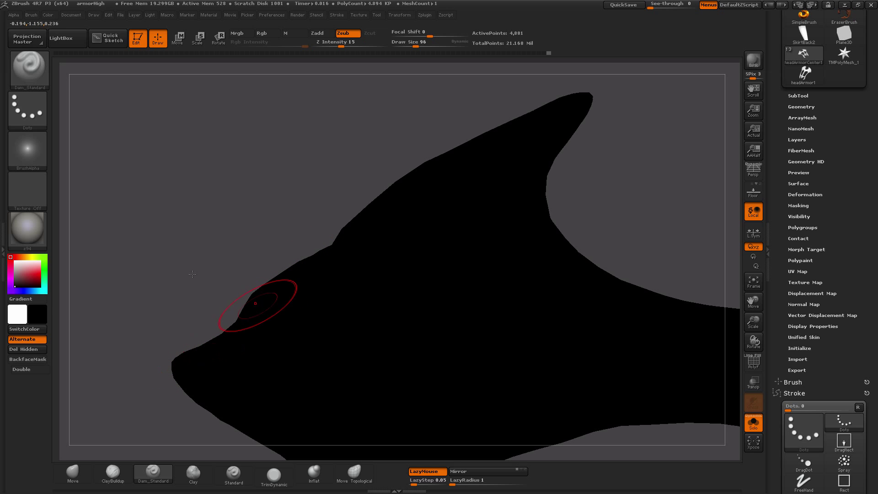
left_click_drag(32, 278, 13, 260)
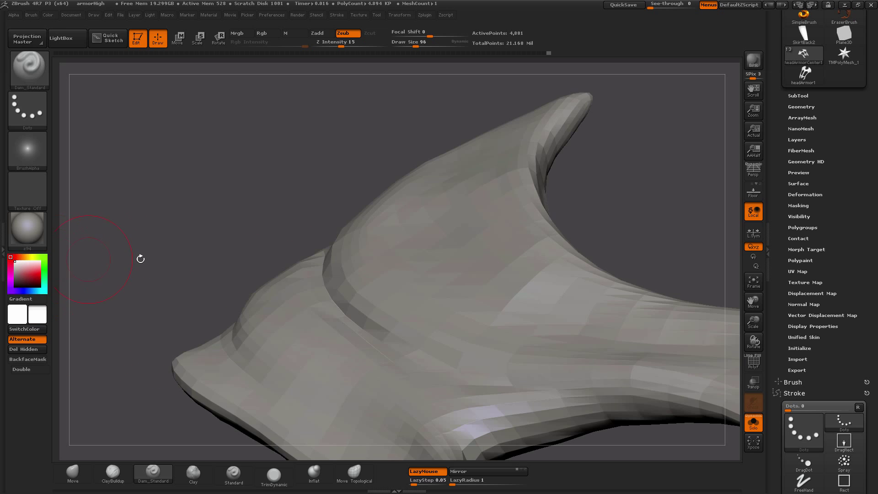
- Carve the layered creases further over the horn's thick outer edge with Dam_Standard at draw size 80
mouse_move(188, 240)
left_mouse_down()
mouse_move(268, 281)
mouse_move(320, 292)
left_mouse_up()
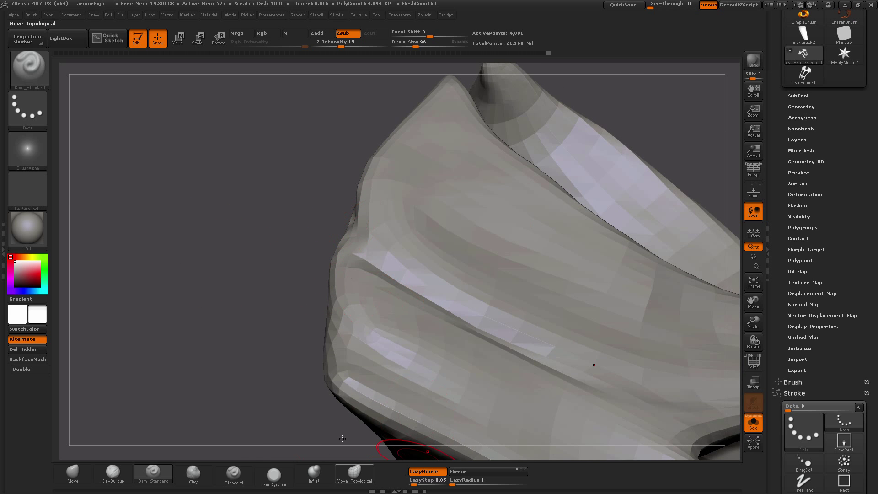
left_click_drag(196, 205, 285, 223)
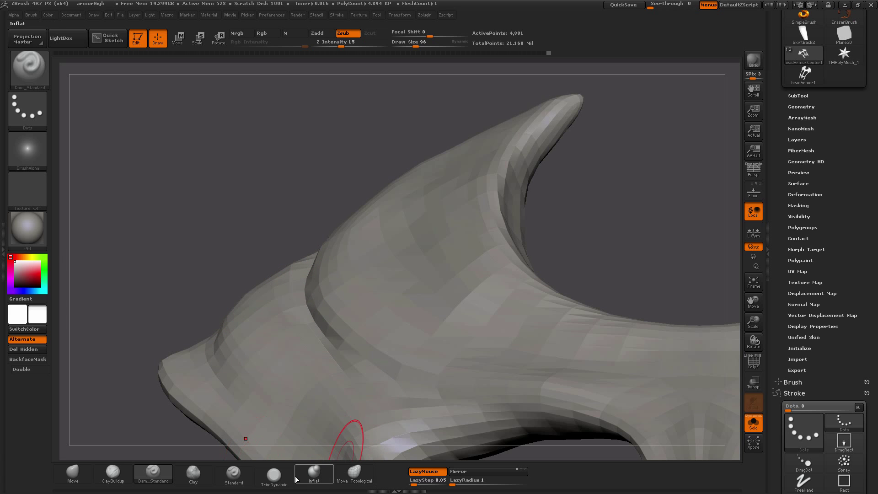
left_click(166, 474)
mouse_move(232, 138)
left_mouse_down("alt")
mouse_move(211, 183)
mouse_move(270, 205)
mouse_move(286, 240)
left_mouse_up("alt")
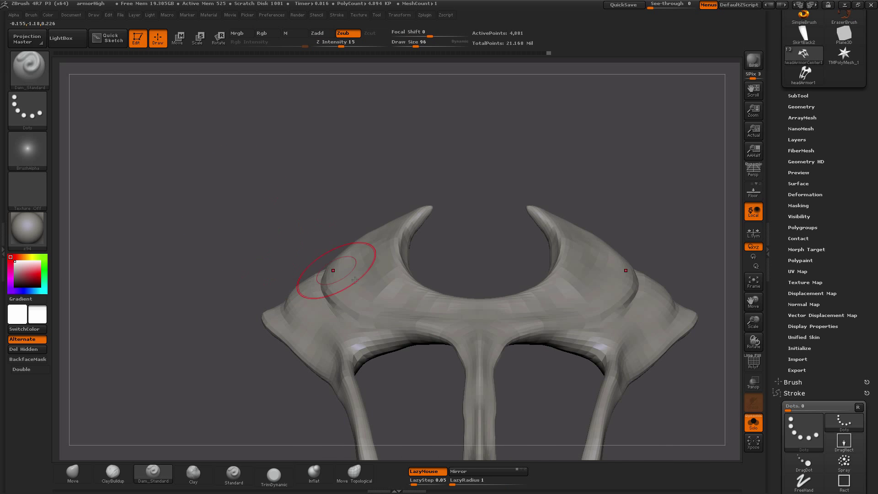
mouse_move(212, 171)
left_mouse_down()
mouse_move(212, 160)
mouse_move(265, 170)
mouse_move(270, 188)
mouse_move(392, 192)
left_mouse_up()
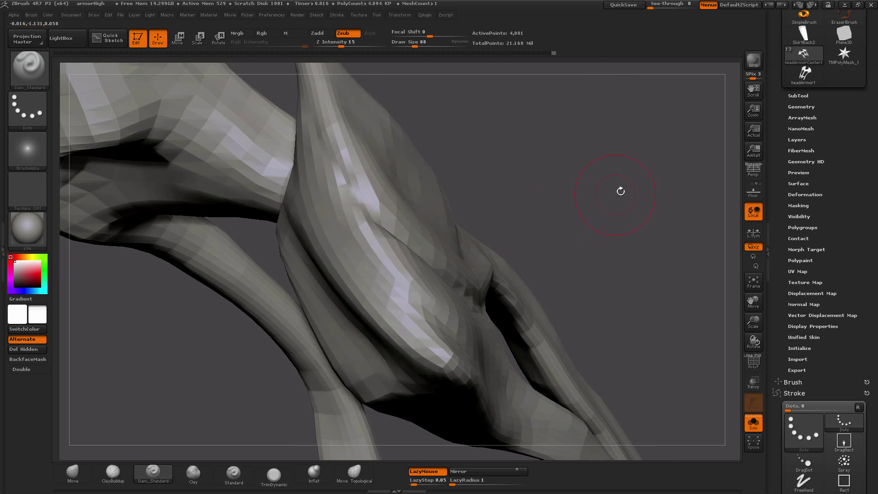
left_click_drag(620, 191, 569, 197)
left_click_drag(270, 221, 364, 229)
left_click_drag(322, 211, 413, 310)
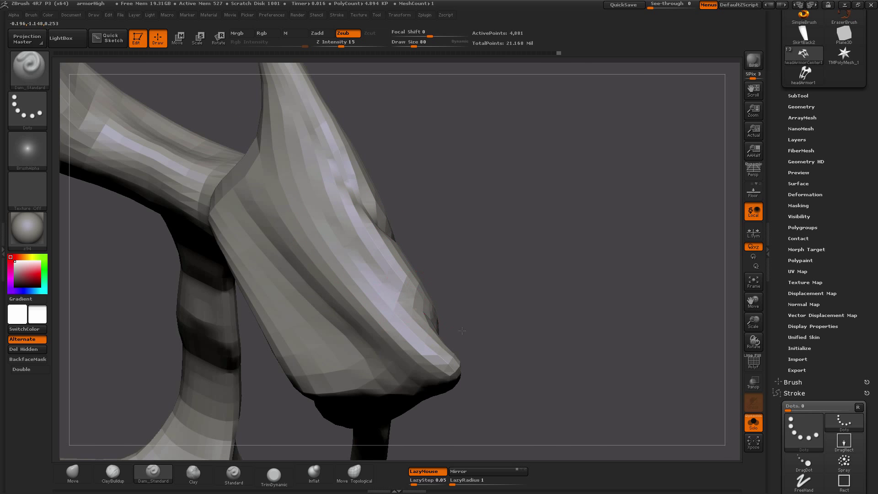
- Extend the horn's crease across its side toward the strap junction with Dam_Standard, and reduce the draw size to 72
left_click_drag(558, 311, 464, 290)
mouse_move(292, 297)
left_mouse_down("alt")
mouse_move(282, 284)
mouse_move(232, 277)
mouse_move(238, 293)
left_mouse_up("alt")
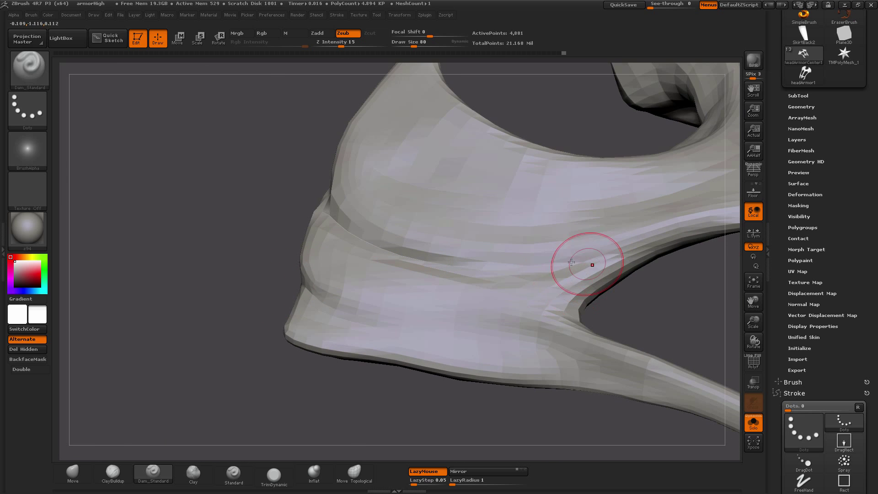
key("bracketleft")
mouse_move(269, 215)
left_mouse_down("alt")
mouse_move(273, 155)
mouse_move(311, 165)
left_mouse_up("alt")
left_click_drag(585, 225, 395, 229, "alt")
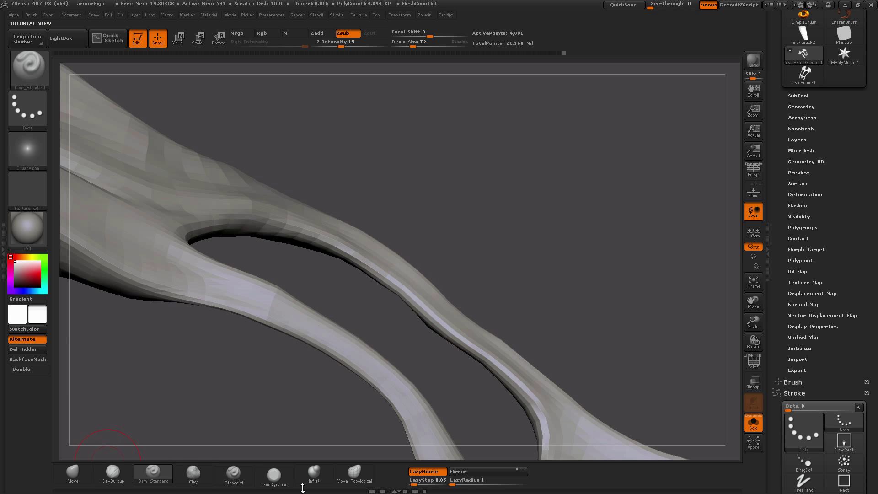
- Reshape the profile of the head armor's long central strap into an uneven, wavy edge with the Move brush at draw size about 132
left_click(72, 472)
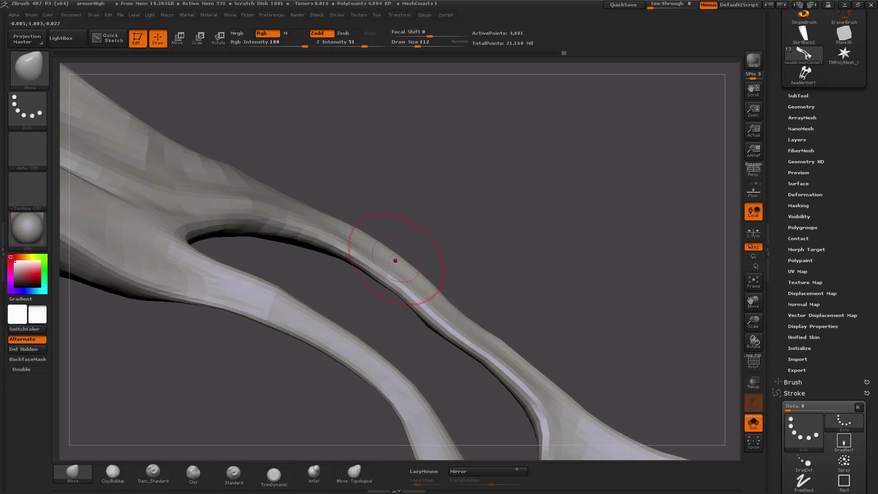
mouse_move(434, 222)
left_mouse_down()
mouse_move(431, 251)
mouse_move(480, 303)
left_mouse_up()
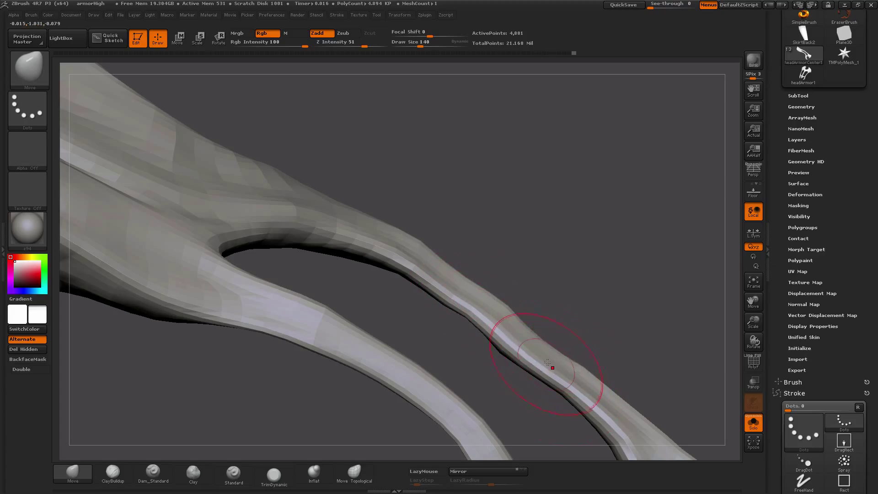
left_click_drag(586, 349, 555, 327)
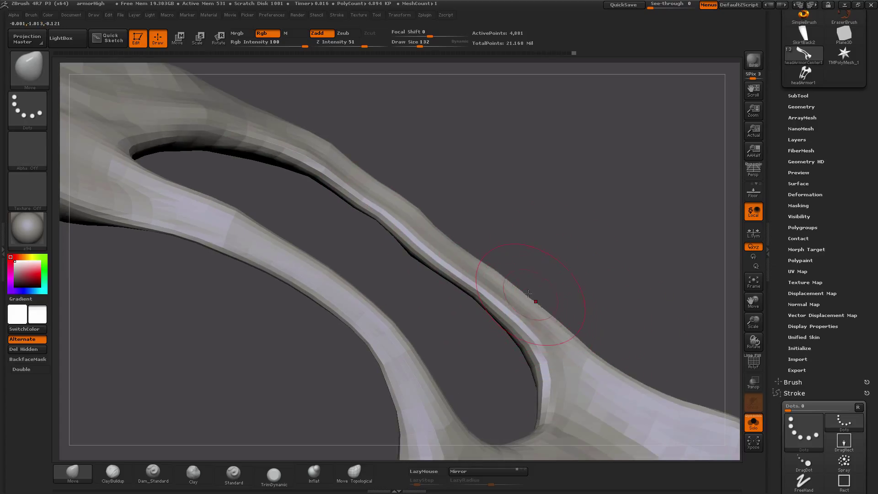
mouse_move(529, 295)
left_mouse_down()
mouse_move(525, 301)
mouse_move(494, 223)
mouse_move(457, 203)
left_mouse_up()
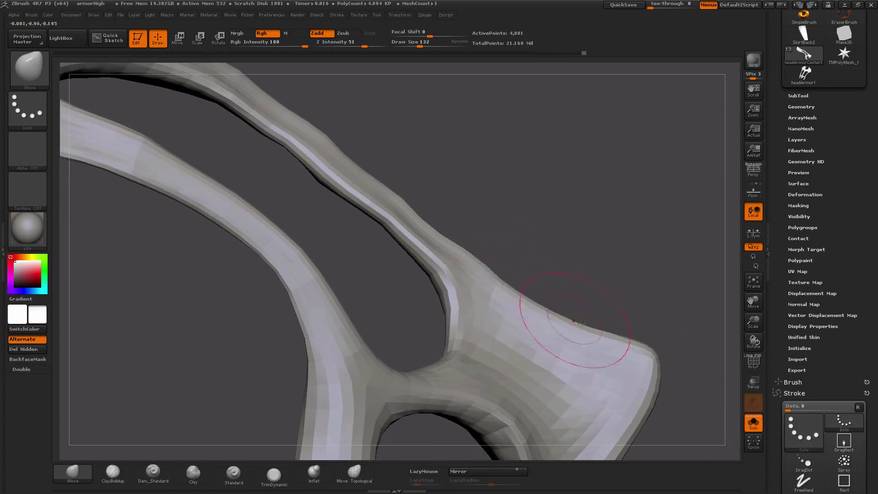
left_click_drag(605, 264, 588, 201)
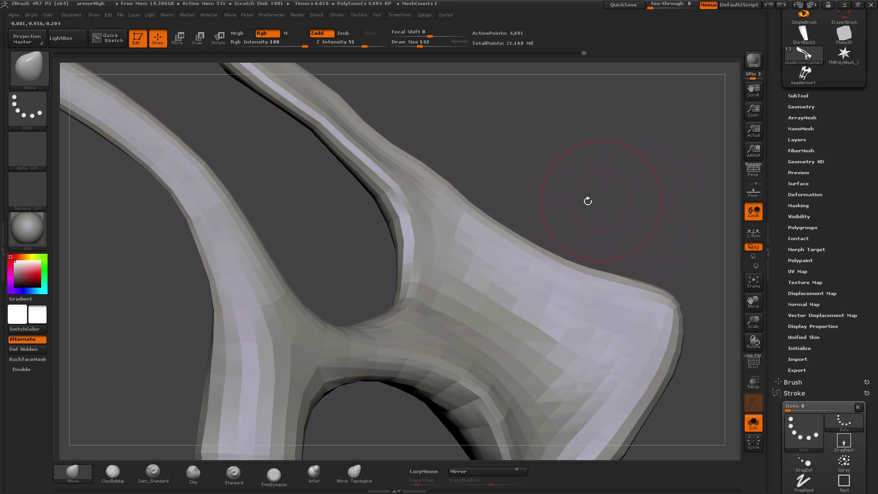
- Reshape the upper edge of the head armor's flared front plate with the Move brush at draw size 144
left_click_drag(566, 129, 597, 184)
left_click_drag(505, 138, 484, 169, "alt")
key("]")
mouse_move(371, 153)
left_mouse_down()
mouse_move(378, 145)
mouse_move(447, 186)
mouse_move(429, 191)
left_mouse_up()
left_click_drag(485, 239, 481, 242)
left_click_drag(589, 271, 554, 230, "alt")
left_click_drag(621, 267, 554, 255)
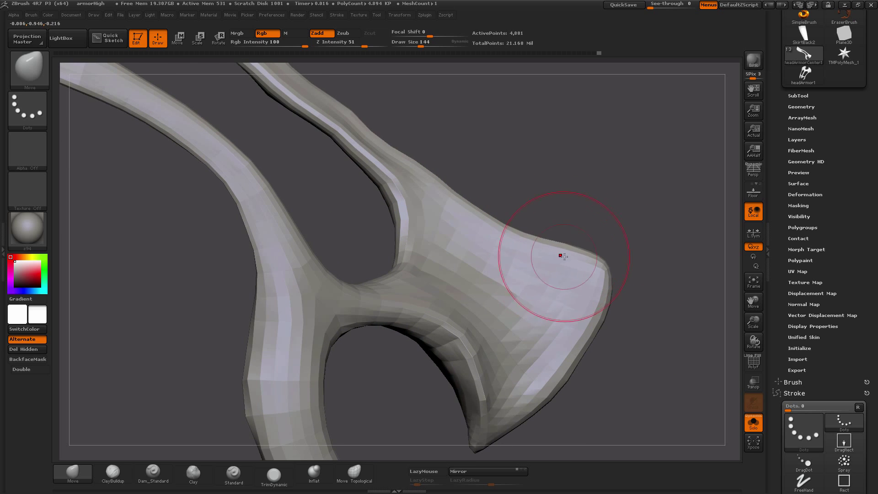
- Refine the front plate's outer corner and curved front edge with the Move brush, reducing the draw size to 128
mouse_move(617, 255)
left_mouse_down()
mouse_move(648, 259)
mouse_move(631, 297)
mouse_move(633, 336)
mouse_move(598, 325)
left_mouse_up()
mouse_move(587, 363)
left_mouse_down()
mouse_move(618, 308)
mouse_move(614, 334)
left_mouse_up()
left_click_drag(614, 275, 618, 279)
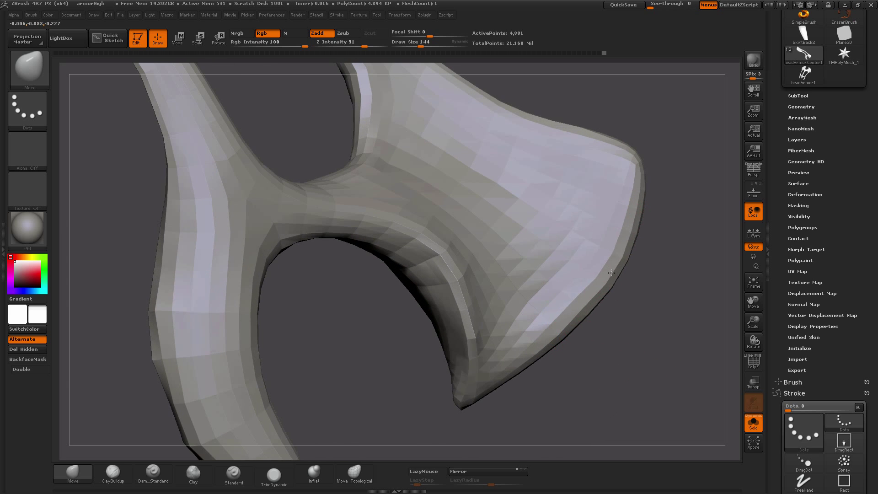
left_click_drag(686, 257, 670, 359, "alt")
key("[")
key("[")
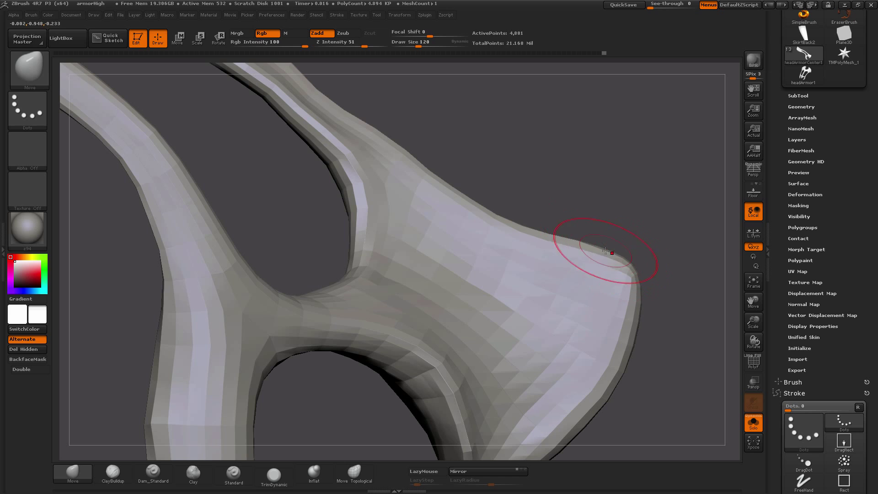
- Switch to Photoshop, hide the armor color overlay in step1-breakdown.psd, and examine the painted head armor up close
left_click(849, 6)
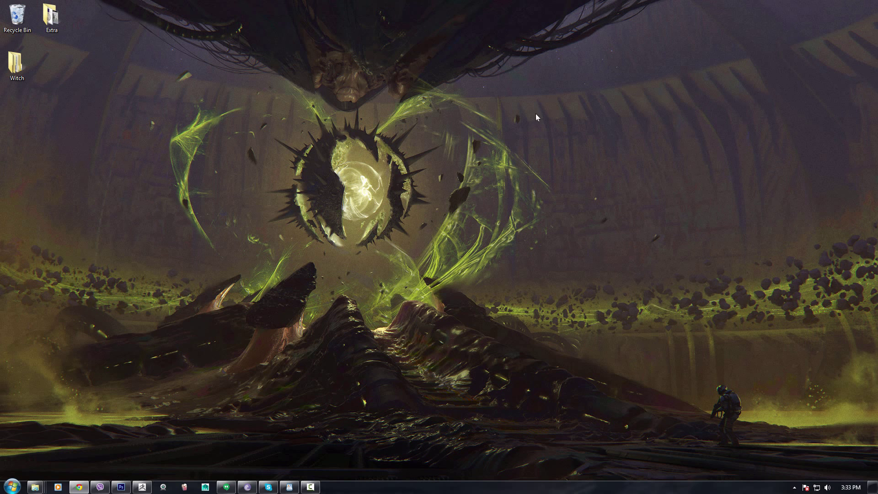
left_click(125, 488)
left_click(192, 34)
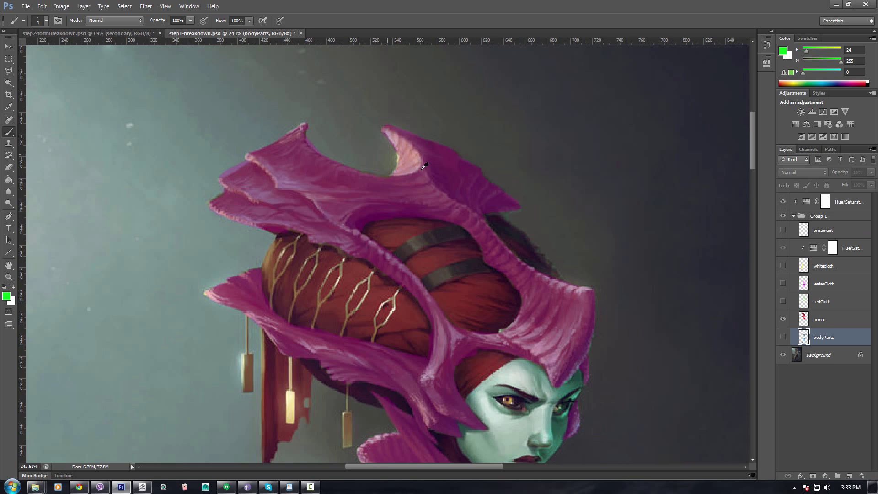
scroll(494, 247, "up", 3, "alt")
left_click(782, 319)
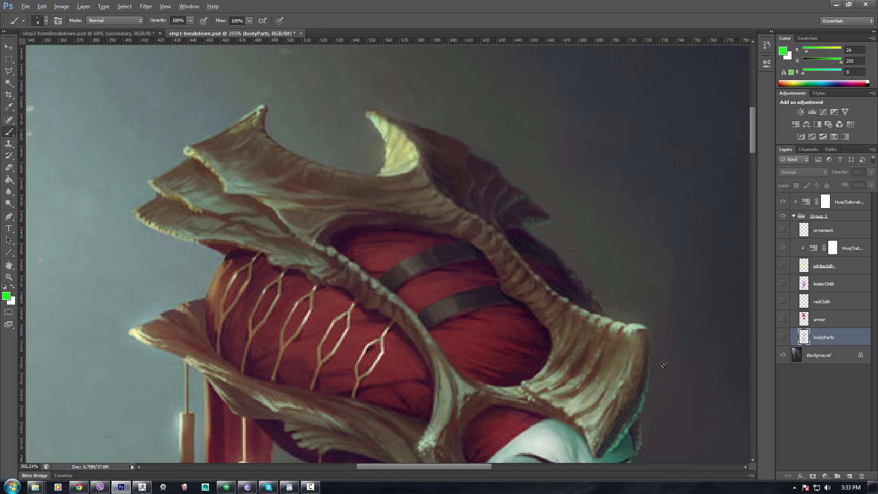
scroll(633, 306, "up", 1, "alt")
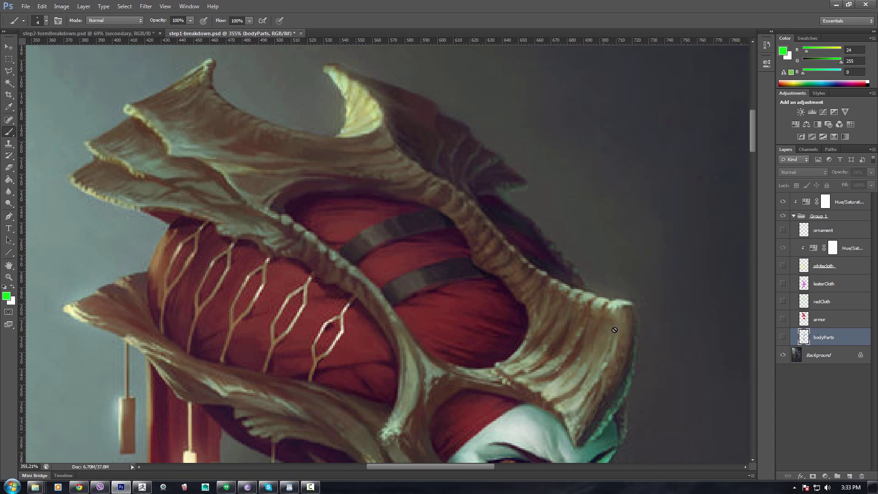
left_click_drag(384, 259, 474, 300)
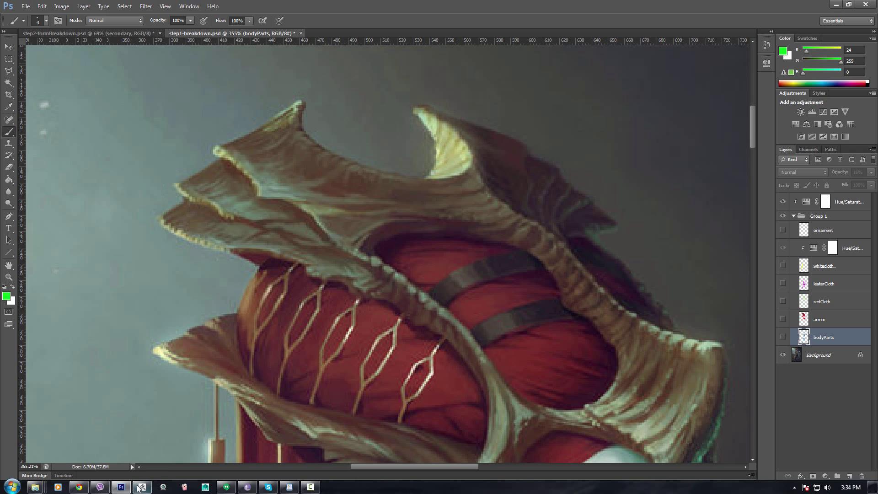
- Return to ZBrush and flatten the bulging back edge of the horn with the Move brush at draw size 192
left_click(139, 488)
mouse_move(221, 384)
right_mouse_down()
mouse_move(270, 352)
mouse_move(314, 186)
mouse_move(360, 292)
mouse_move(377, 292)
right_mouse_up()
right_click_drag(312, 212, 255, 208)
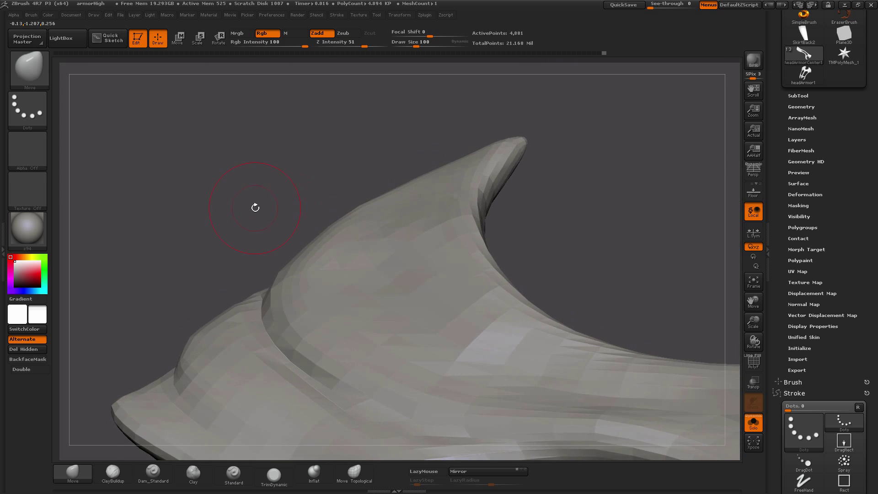
mouse_move(316, 214)
right_mouse_down()
mouse_move(308, 192)
mouse_move(362, 229)
right_mouse_up()
key("bracketright")
left_click_drag(363, 229, 385, 261)
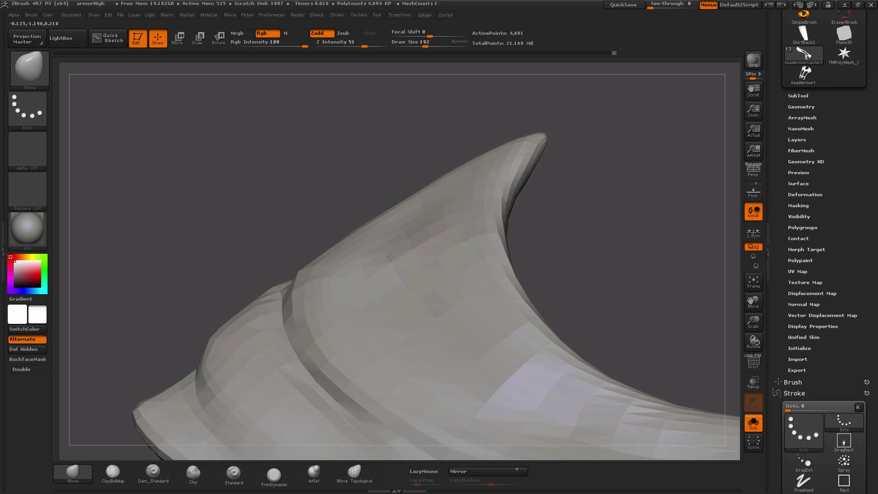
- Push the horn's back edge in just below the tip to give it a slightly concave profile
right_click_drag(364, 256, 389, 264)
right_click_drag(372, 228, 409, 212)
left_click_drag(435, 204, 439, 211)
right_click_drag(414, 192, 421, 181)
left_click_drag(432, 186, 440, 194)
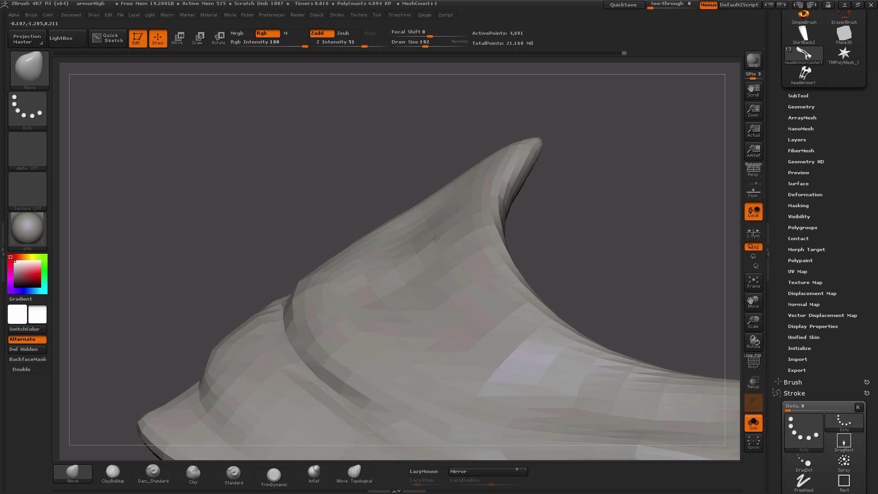
- Reshape the shell layer below the horn at draw size 176, and refine the horn's upper edge at draw size 156
mouse_move(300, 221)
left_mouse_down()
mouse_move(280, 216)
mouse_move(277, 270)
left_mouse_up()
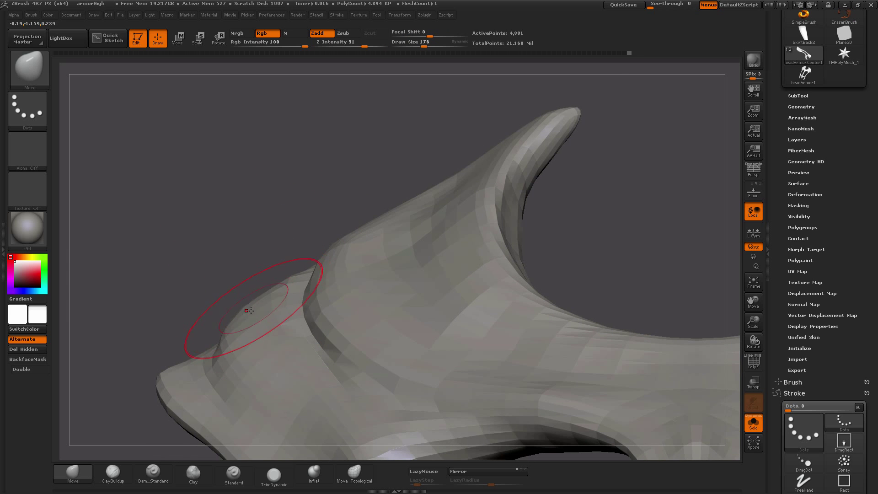
mouse_move(250, 311)
left_mouse_down()
mouse_move(234, 318)
mouse_move(265, 334)
left_mouse_up()
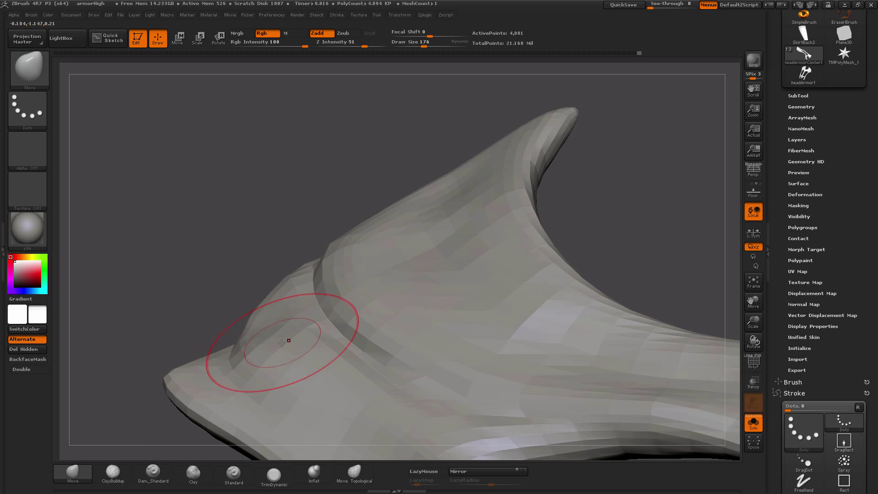
left_click_drag(242, 259, 258, 233)
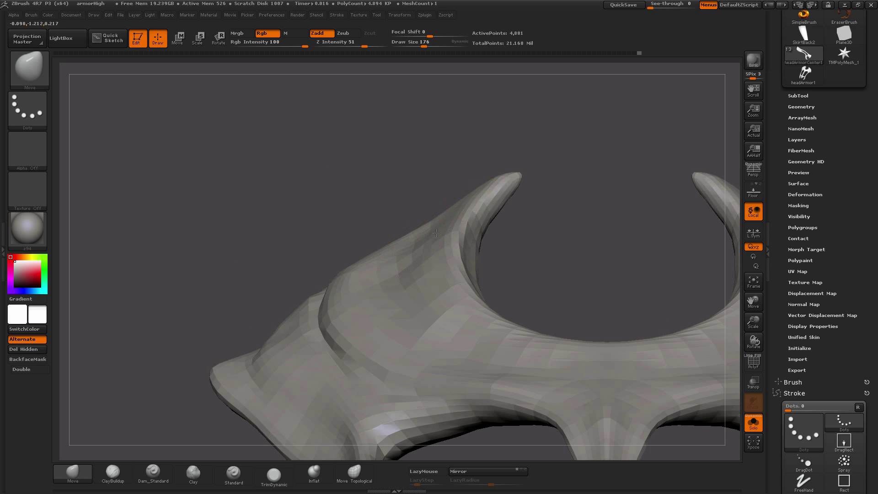
mouse_move(476, 186)
left_mouse_down()
mouse_move(439, 183)
mouse_move(427, 165)
mouse_move(294, 175)
mouse_move(343, 220)
left_mouse_up()
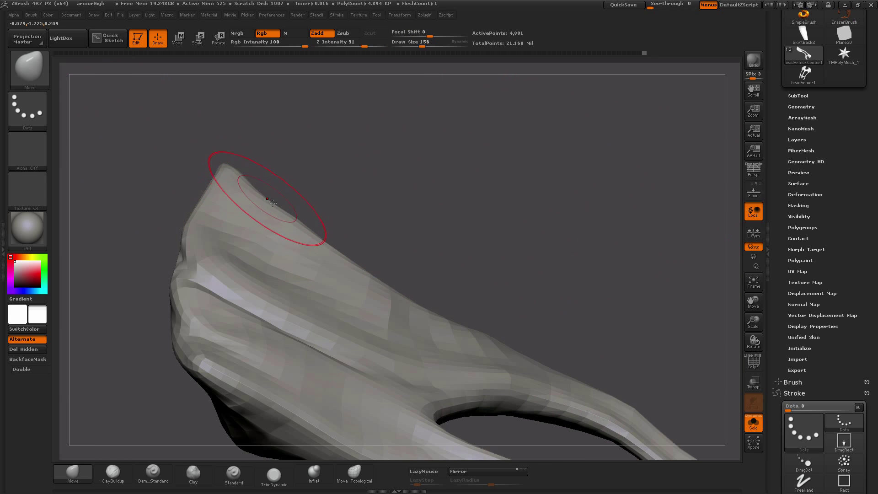
- Curve the front plate's upper edge into a more flared corner with the Move brush at draw size 148
mouse_move(444, 231)
left_mouse_down()
mouse_move(466, 238)
mouse_move(482, 260)
mouse_move(351, 115)
mouse_move(528, 263)
mouse_move(423, 194)
left_mouse_up()
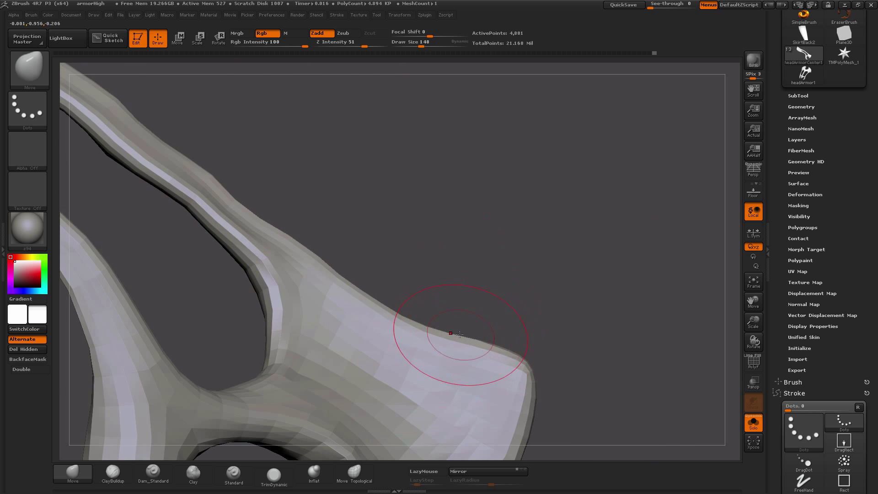
left_click_drag(459, 334, 476, 336)
left_click_drag(472, 255, 390, 292)
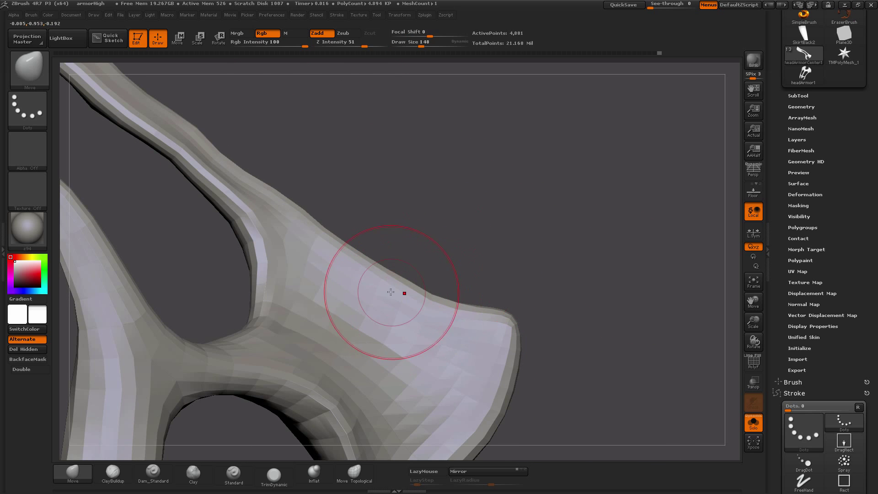
mouse_move(451, 303)
left_mouse_down()
mouse_move(562, 235)
mouse_move(560, 221)
mouse_move(540, 238)
mouse_move(502, 224)
left_mouse_up()
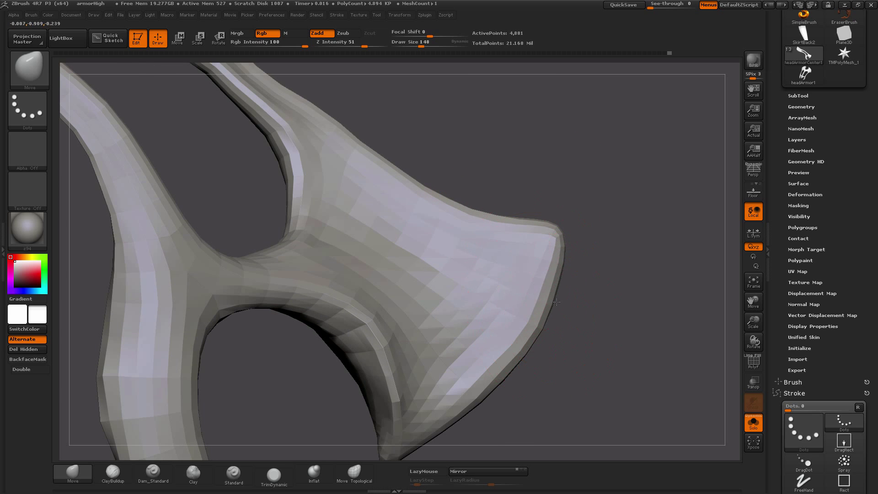
- Adjust the outer edge of the head armor's downward side prong with the Move brush
left_click_drag(605, 316, 431, 300)
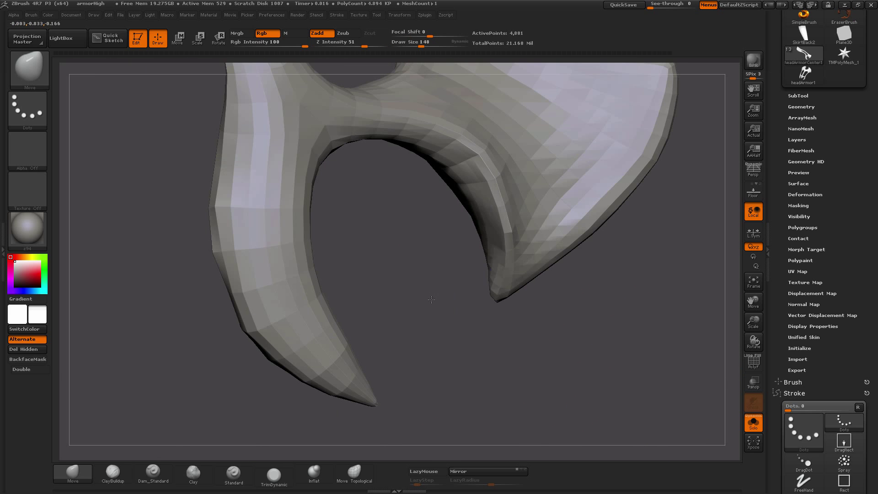
left_click_drag(174, 322, 267, 308, "alt")
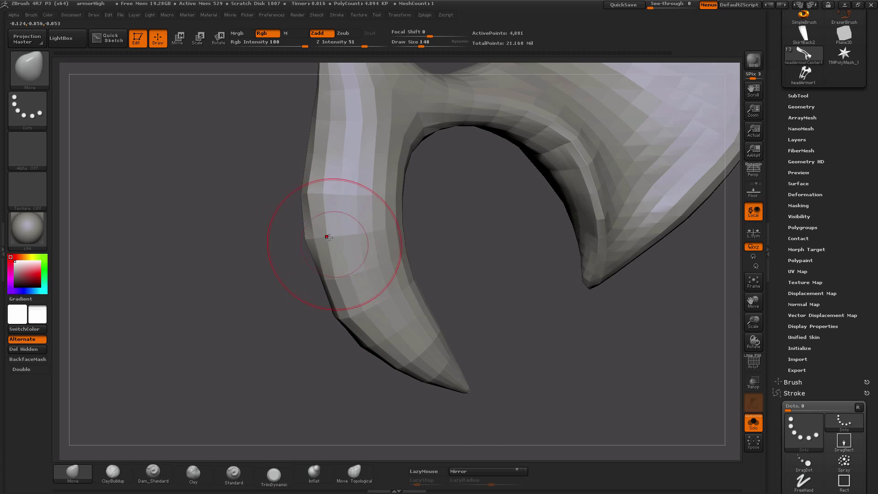
mouse_move(304, 233)
left_mouse_down()
mouse_move(298, 186)
mouse_move(307, 202)
mouse_move(317, 188)
mouse_move(292, 194)
left_mouse_up()
key("[")
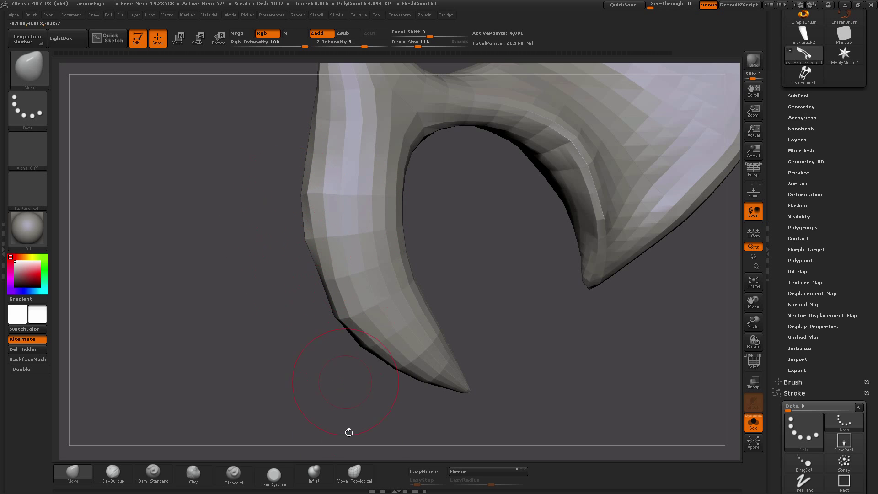
- Widen the side prong and make its inner and outer edges angular with Move Topological at draw size 148
left_click(355, 481)
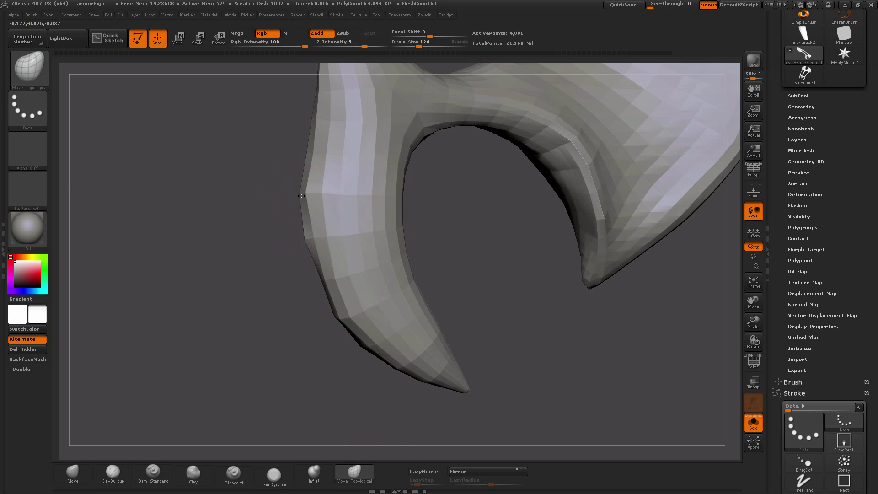
left_click_drag(301, 195, 298, 195)
key("]")
left_click_drag(401, 197, 408, 195)
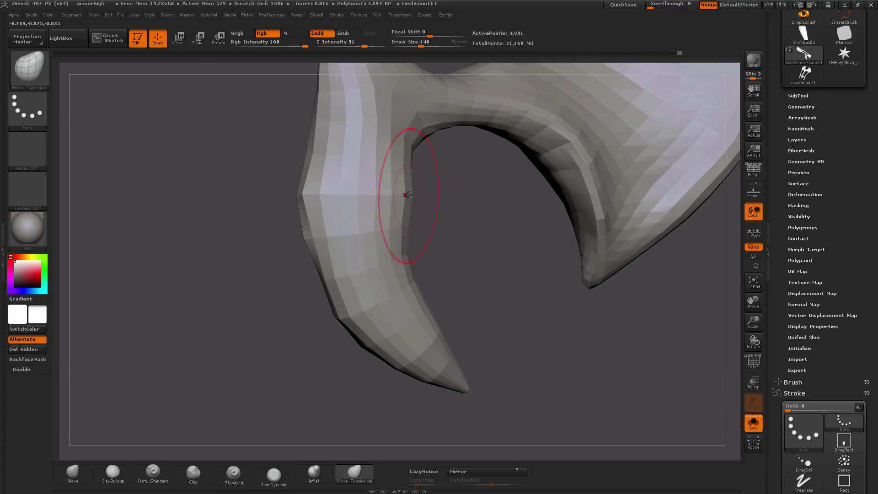
key("ctrl+z")
key("ctrl+z")
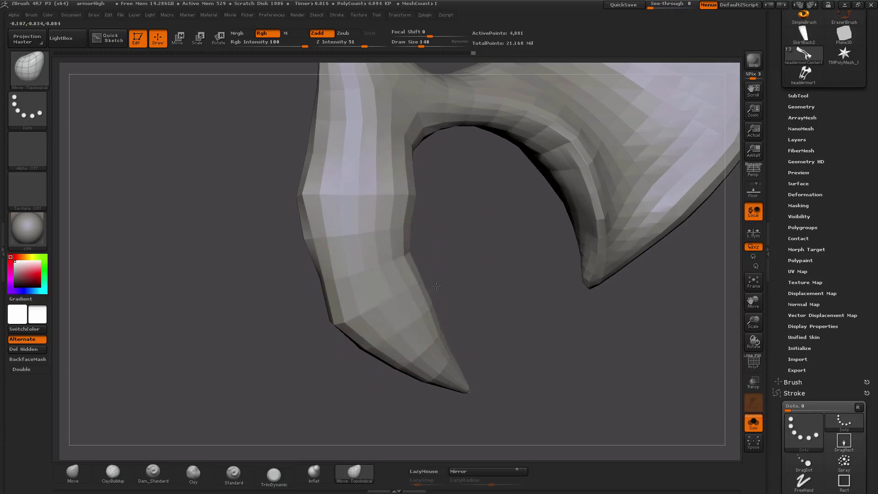
mouse_move(426, 300)
left_mouse_down()
mouse_move(414, 302)
mouse_move(426, 301)
mouse_move(439, 270)
left_mouse_up()
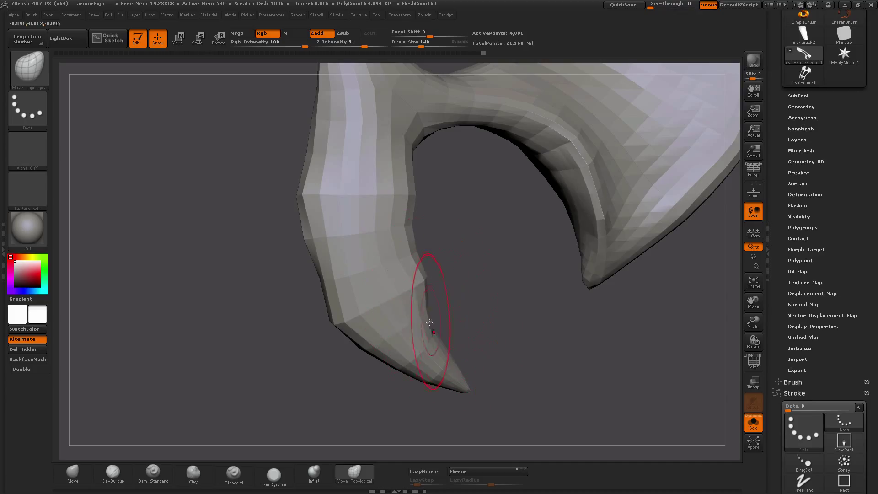
left_click_drag(429, 322, 442, 316)
- Set the Smooth brush's Z Intensity to 52 and smooth the lower part of the side prong
mouse_move(293, 346)
left_mouse_down()
mouse_move(253, 347)
mouse_move(401, 368)
left_mouse_up()
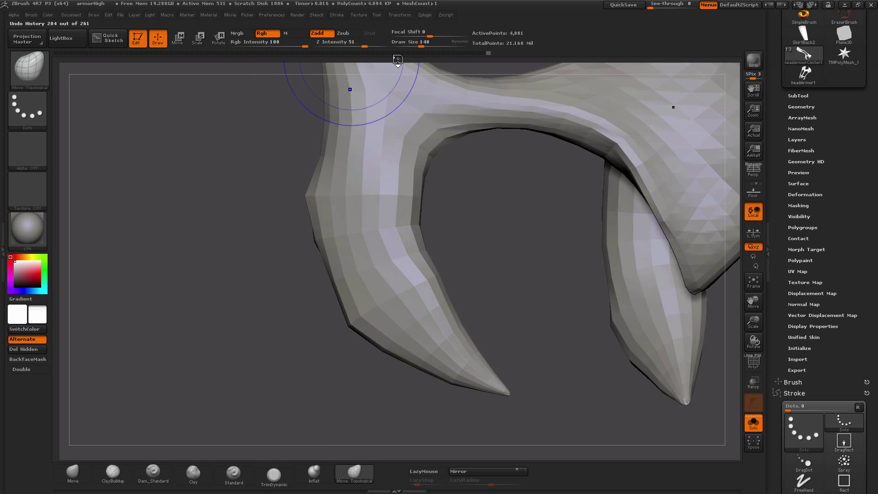
left_click_drag(397, 59, 358, 56)
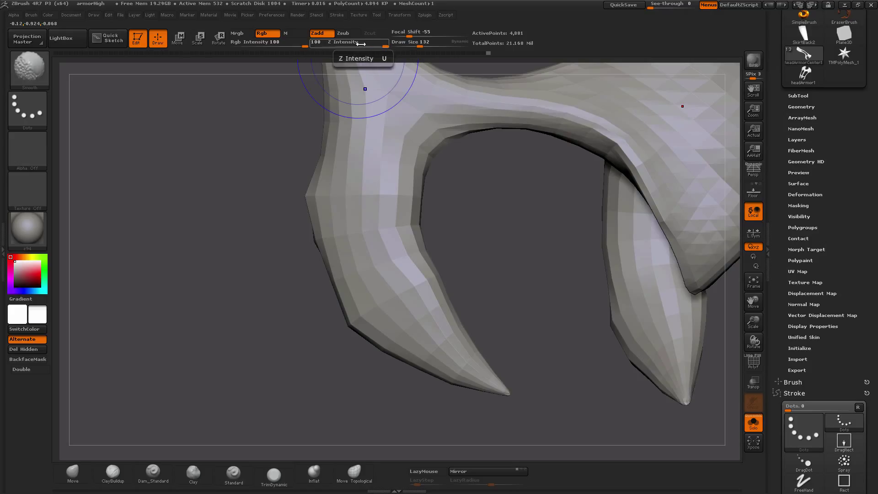
left_click_drag(367, 43, 364, 43)
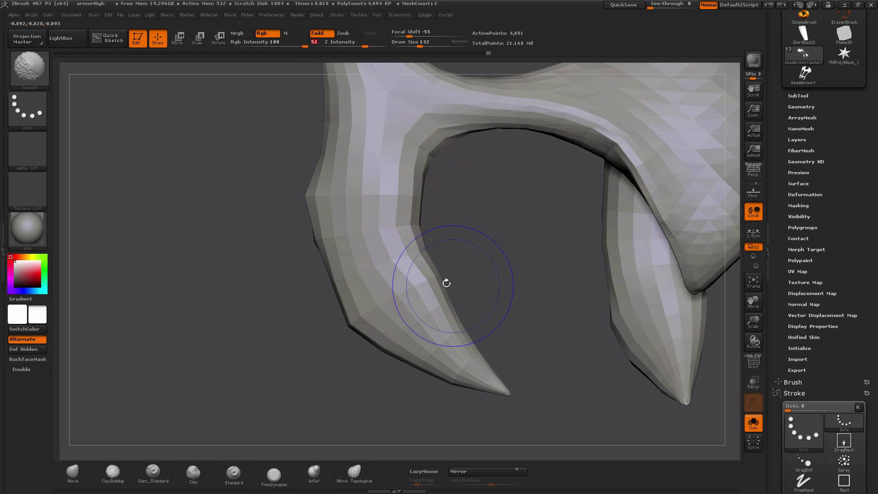
mouse_move(416, 302)
left_mouse_down("shift")
mouse_move(392, 317)
mouse_move(358, 319)
mouse_move(369, 316)
left_mouse_up("shift")
- Pull a stepped bulge into the side prong's inner edge with Move Topological at draw size 108
left_click_drag(279, 315, 413, 306)
left_click_drag(475, 254, 401, 255)
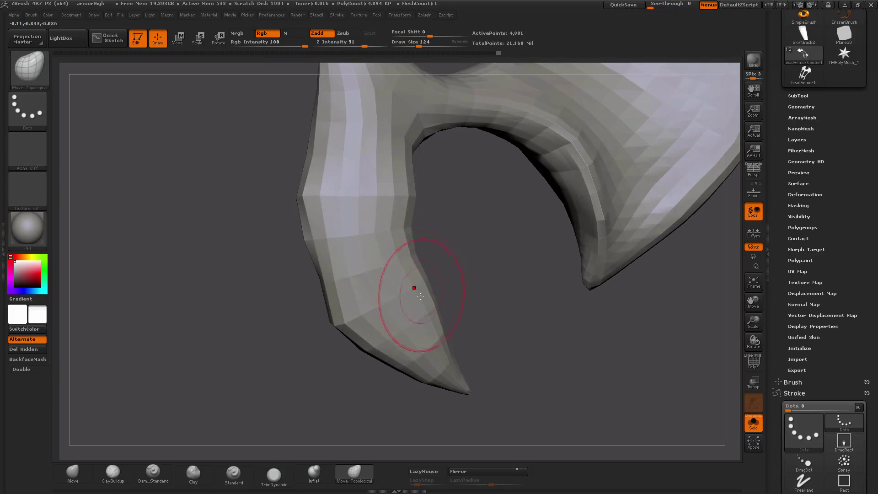
left_click_drag(485, 368, 522, 337)
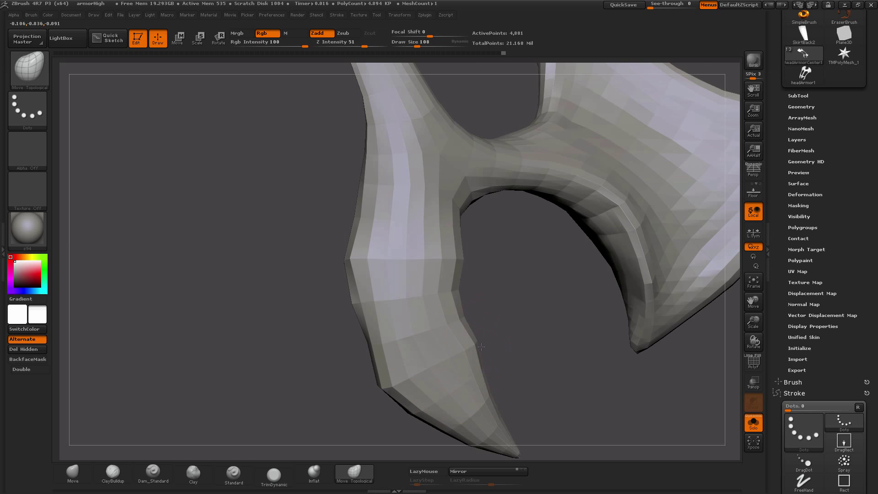
left_click_drag(511, 386, 612, 378)
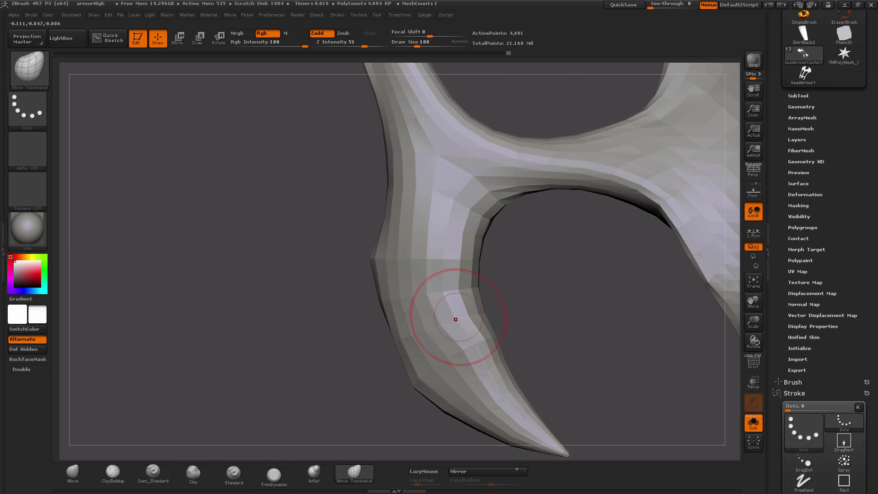
left_click_drag(505, 325, 383, 335)
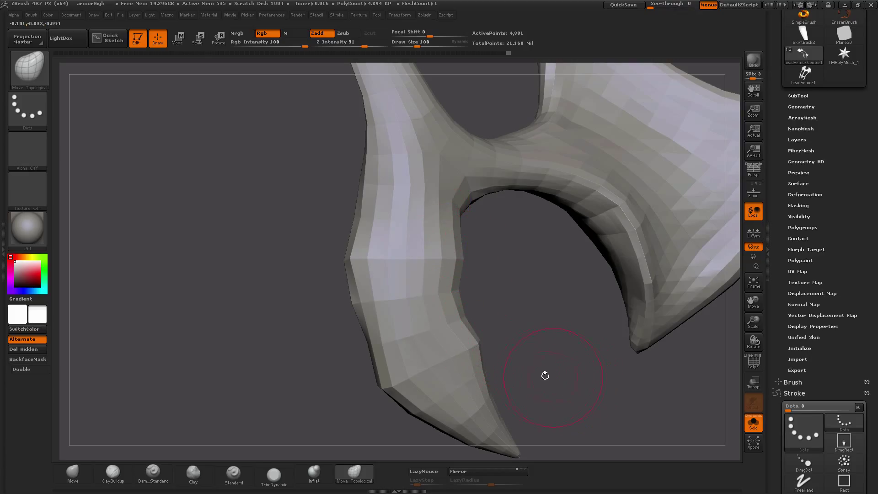
- Pull an angular corner out of the side prong's upper outer edge with Move Topological at draw size 144
left_click_drag(552, 370, 312, 398)
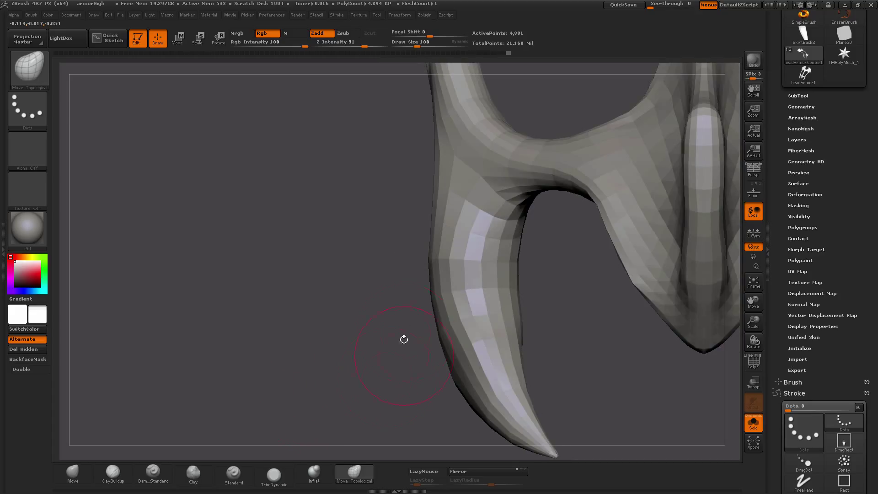
left_click_drag(375, 303, 243, 117)
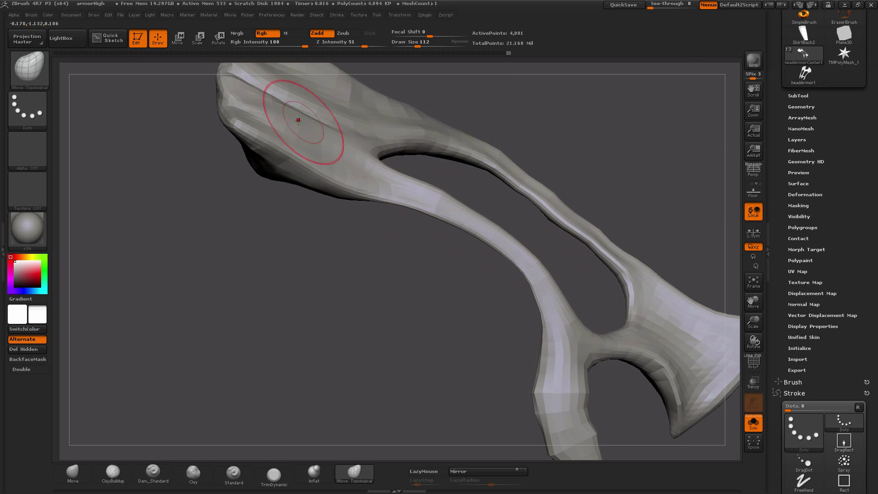
mouse_move(442, 323)
left_mouse_down()
mouse_move(435, 288)
mouse_move(435, 339)
mouse_move(394, 337)
mouse_move(493, 335)
mouse_move(515, 323)
mouse_move(475, 332)
mouse_move(555, 298)
left_mouse_up()
key("]")
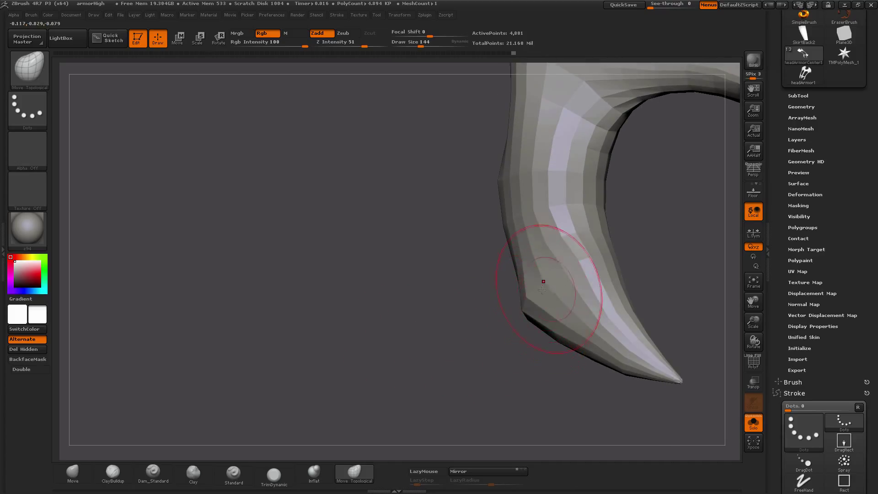
mouse_move(501, 322)
left_mouse_down()
mouse_move(514, 334)
mouse_move(513, 372)
mouse_move(460, 416)
mouse_move(391, 271)
mouse_move(496, 256)
left_mouse_up()
mouse_move(456, 224)
left_mouse_down()
mouse_move(466, 194)
mouse_move(422, 205)
left_mouse_up()
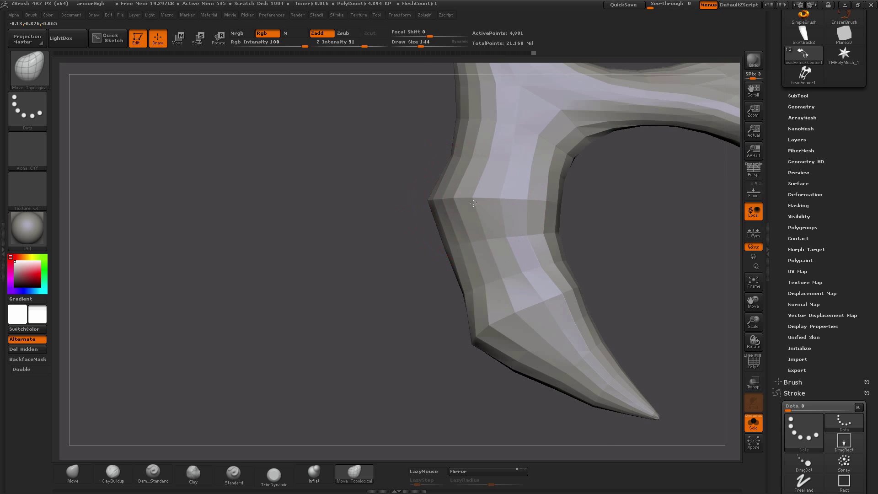
left_click_drag(413, 244, 492, 265)
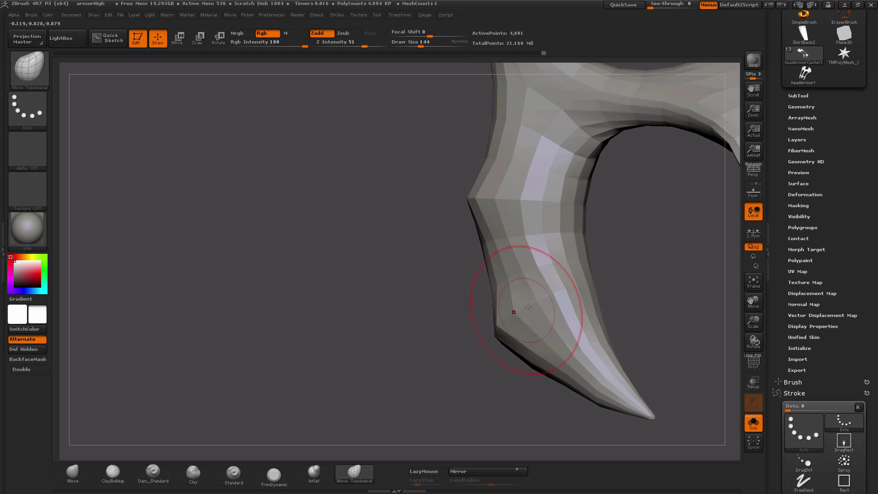
mouse_move(599, 267)
left_mouse_down()
mouse_move(627, 271)
mouse_move(576, 280)
left_mouse_up()
- Refine the side prong's outer edge and protruding corner with Move Topological at a smaller draw size
left_click_drag(425, 322, 482, 283, "alt")
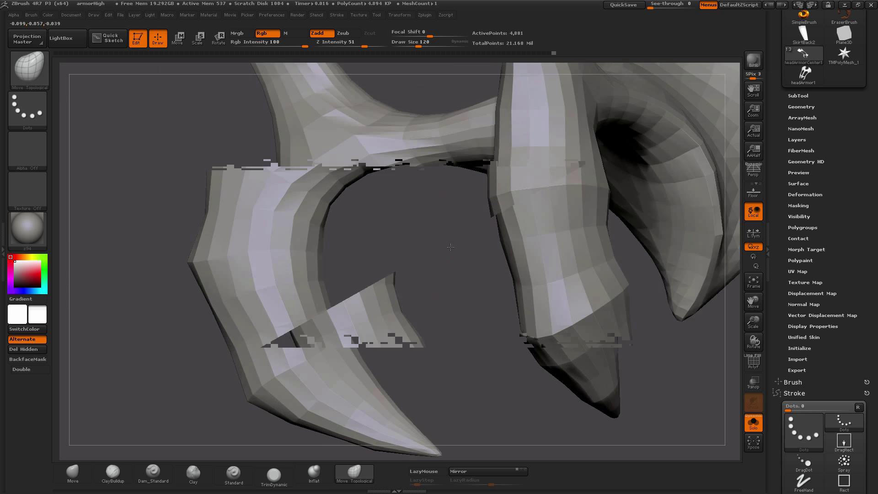
left_click_drag(500, 266, 415, 329)
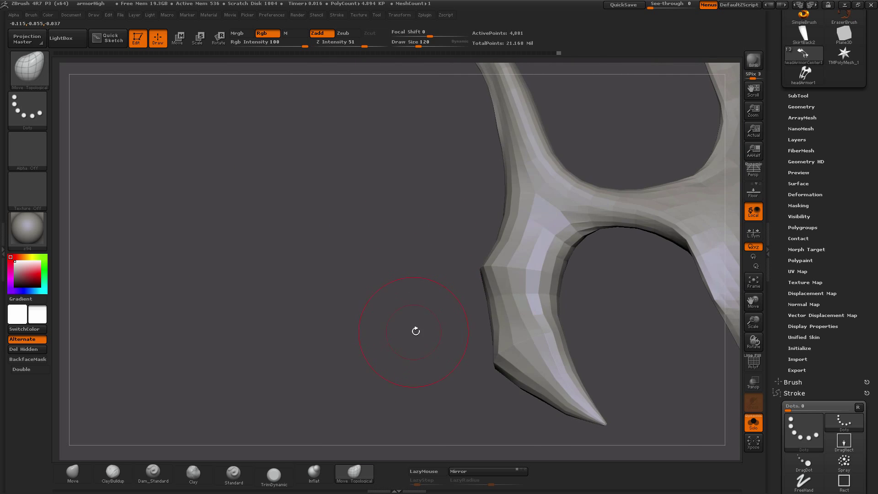
left_click_drag(420, 372, 519, 382)
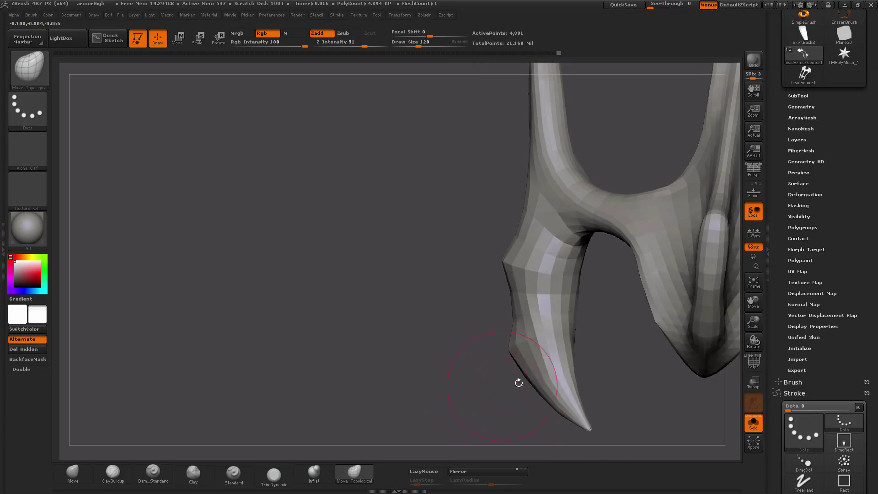
left_click_drag(466, 288, 448, 315)
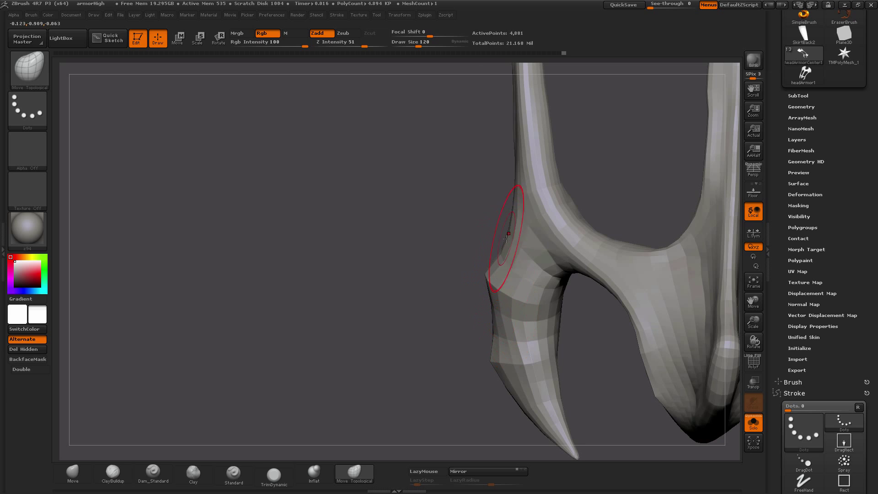
- Even out the horn's upper rim and adjust its outer corner with Move Topological at draw size 136
left_click_drag(461, 222, 405, 439, "alt")
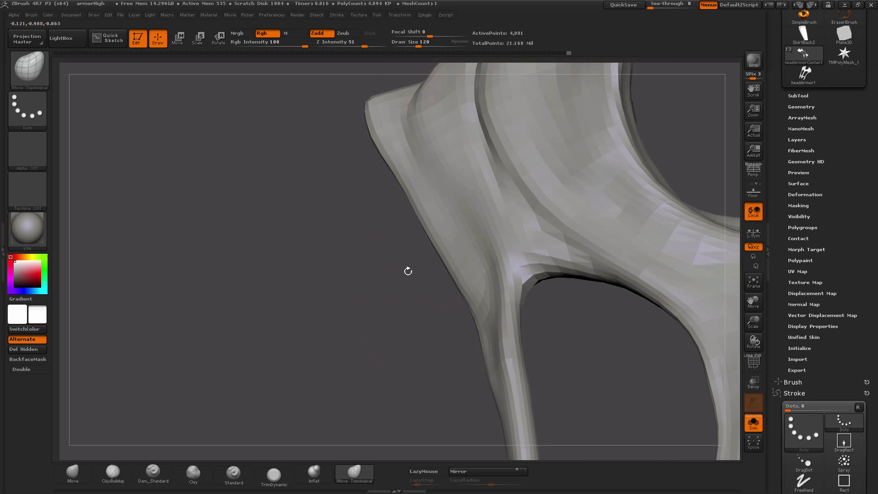
left_click_drag(408, 270, 432, 423, "alt")
left_click_drag(397, 212, 474, 143)
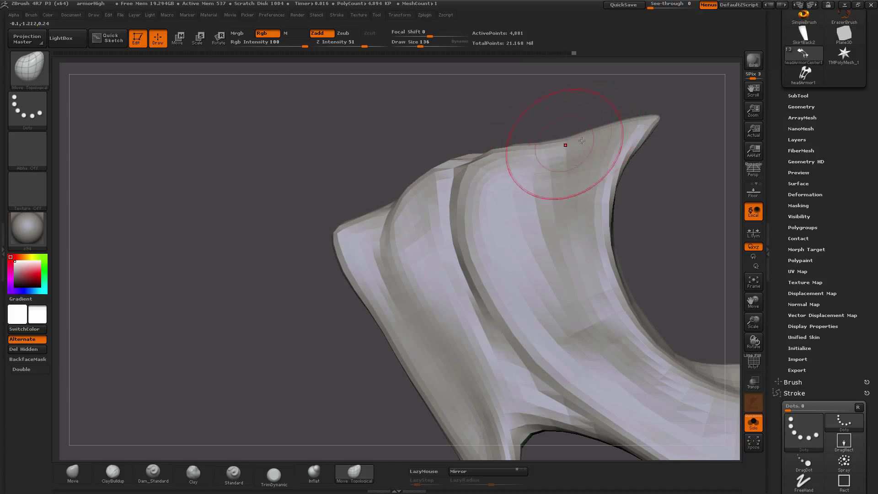
left_click_drag(582, 132, 579, 125)
left_click_drag(657, 117, 607, 125)
mouse_move(366, 168)
left_mouse_down()
mouse_move(460, 173)
mouse_move(412, 168)
left_mouse_up()
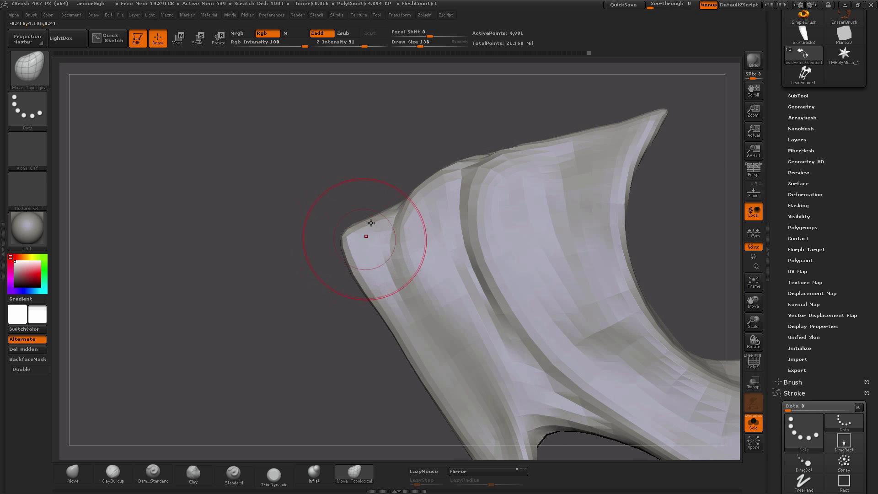
left_click_drag(364, 235, 372, 233)
mouse_move(311, 331)
left_mouse_down()
mouse_move(335, 273)
mouse_move(315, 309)
mouse_move(325, 333)
mouse_move(346, 333)
mouse_move(323, 303)
mouse_move(389, 322)
left_mouse_up()
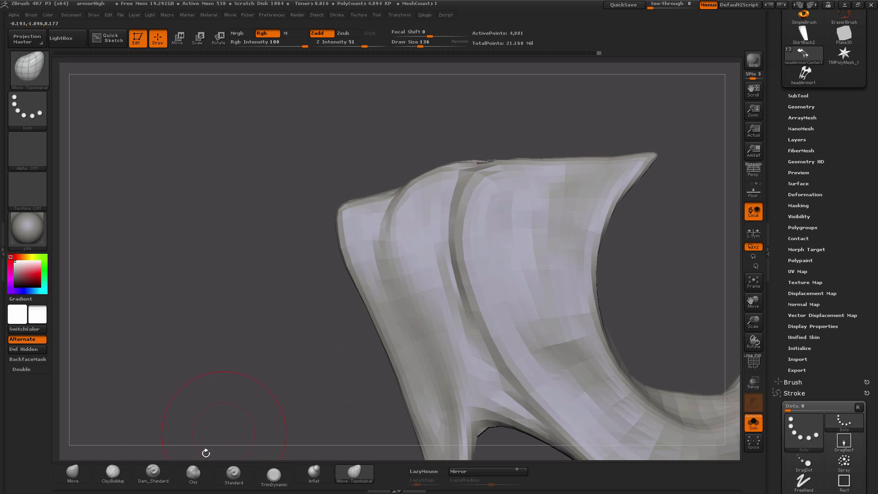
- Carve the layer grooves down the outer side of the horn with Dam_Standard and smooth the transitions
left_click(154, 473)
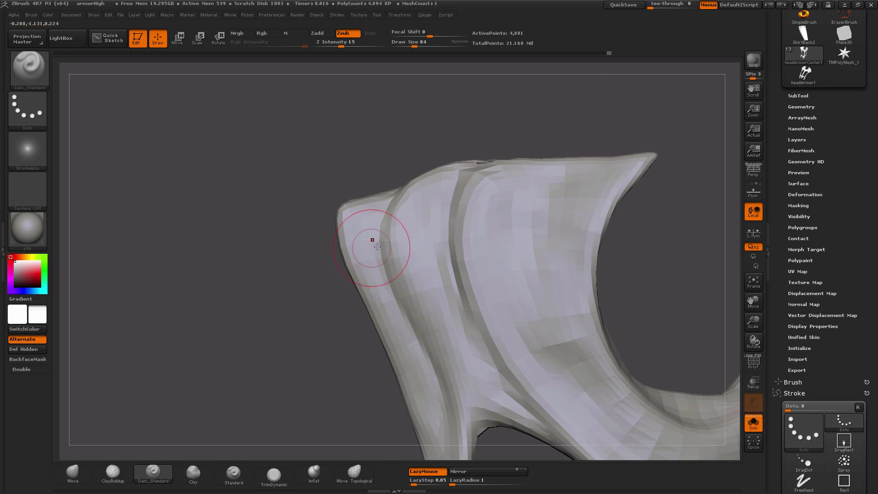
key("shift")
left_click_drag(418, 333, 407, 301, "shift")
mouse_move(345, 338)
left_mouse_down()
mouse_move(165, 341)
mouse_move(167, 349)
left_mouse_up()
left_click_drag(322, 227, 386, 204)
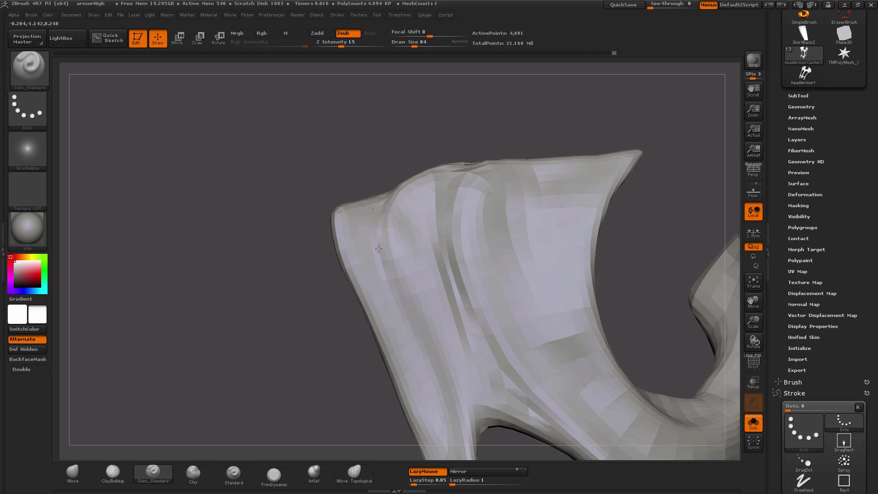
left_click_drag(320, 256, 272, 190, "alt")
mouse_move(293, 259)
left_mouse_down()
mouse_move(286, 255)
mouse_move(290, 273)
mouse_move(296, 247)
mouse_move(303, 261)
mouse_move(231, 313)
mouse_move(242, 298)
mouse_move(295, 278)
left_mouse_up()
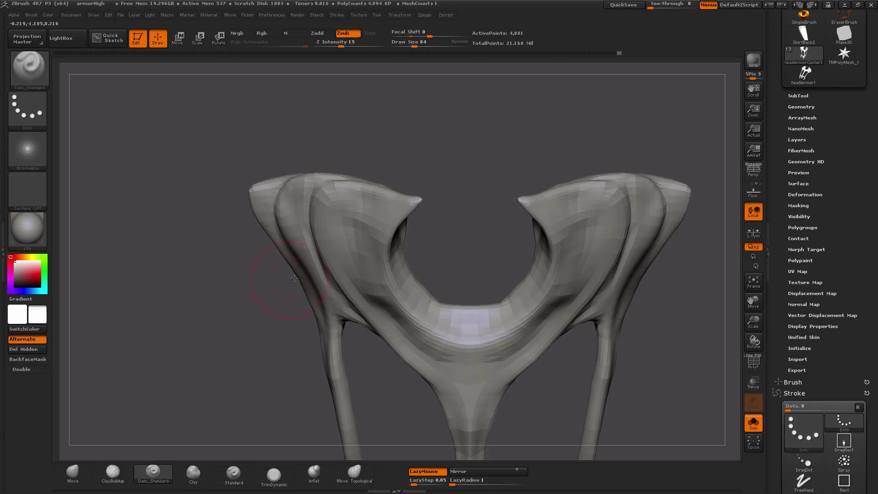
- Reshape the upper rim of the horn's inner layer near its tip with Move Topological
left_click(81, 474)
left_click(366, 480)
left_click_drag(283, 338, 320, 315)
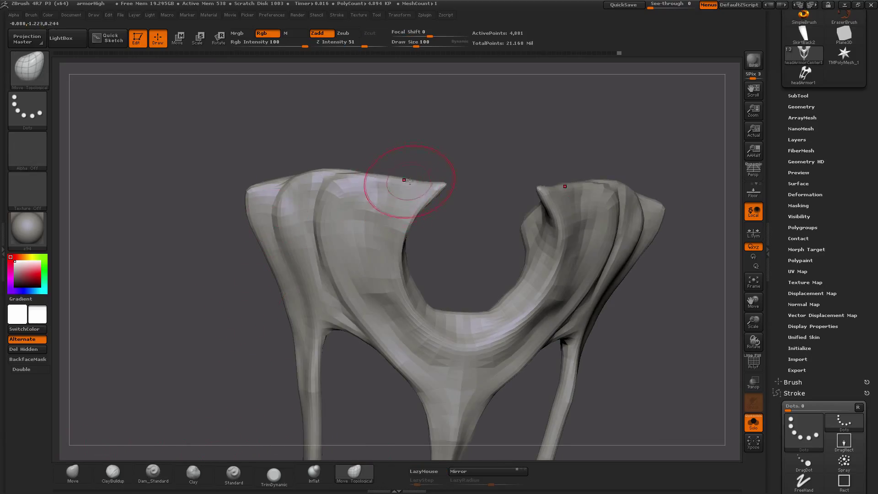
left_click_drag(450, 141, 434, 155)
left_click_drag(428, 179, 428, 174)
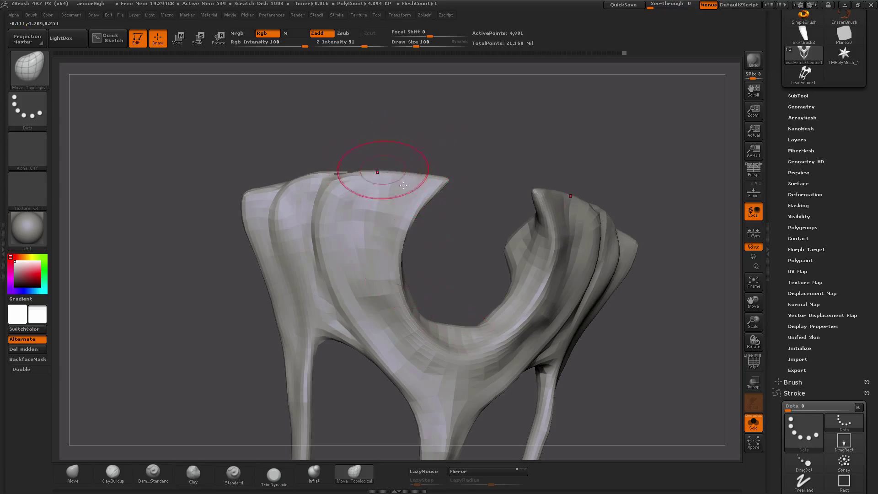
left_click_drag(494, 242, 475, 245, "shift")
- Check the head armor's silhouette by switching the model color to black and back to white
mouse_move(214, 301)
left_mouse_down("alt")
mouse_move(217, 255)
mouse_move(245, 296)
mouse_move(241, 320)
mouse_move(232, 289)
left_mouse_up("alt")
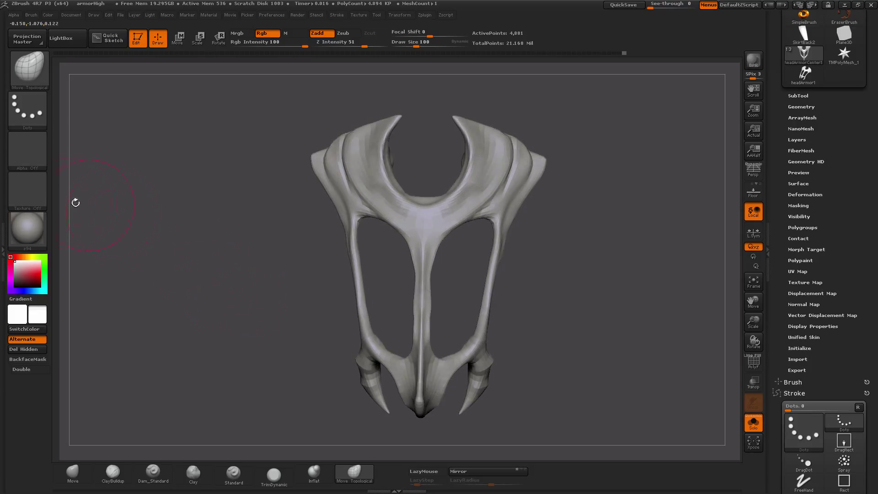
left_click_drag(10, 287, 10, 291)
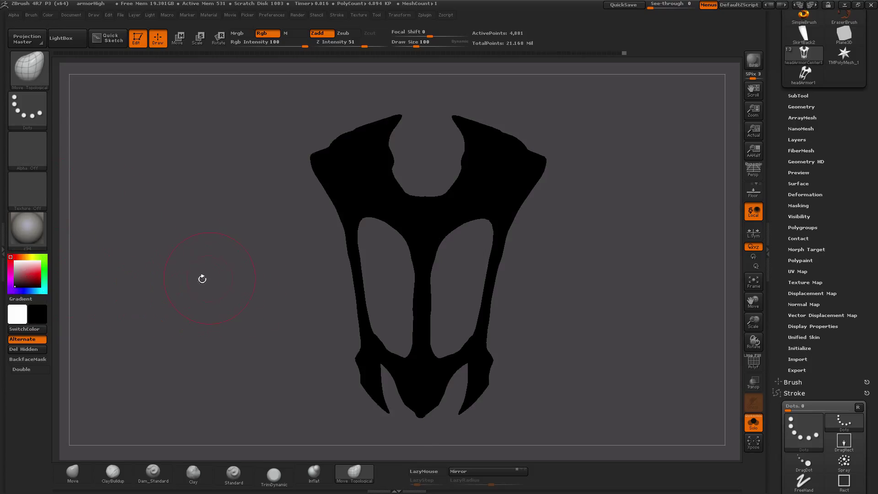
mouse_move(202, 279)
left_mouse_down()
mouse_move(243, 305)
mouse_move(230, 334)
mouse_move(252, 353)
mouse_move(264, 328)
mouse_move(257, 340)
left_mouse_up()
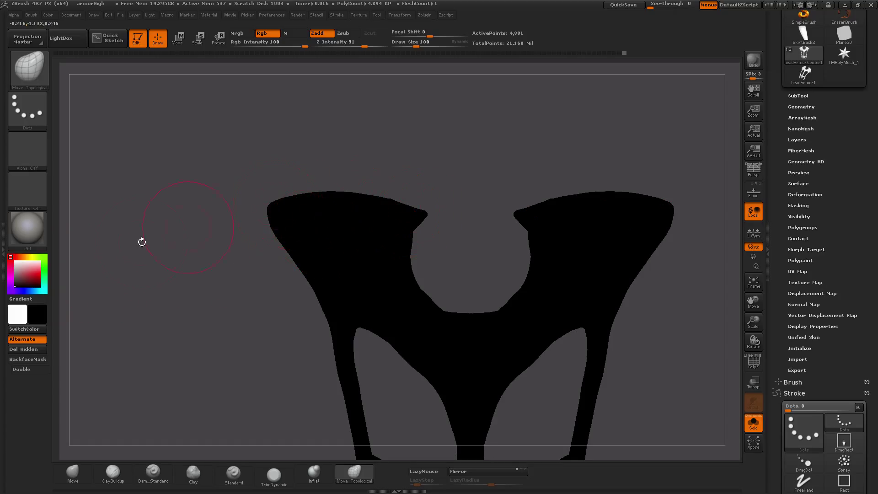
left_click_drag(158, 247, 176, 293, "alt")
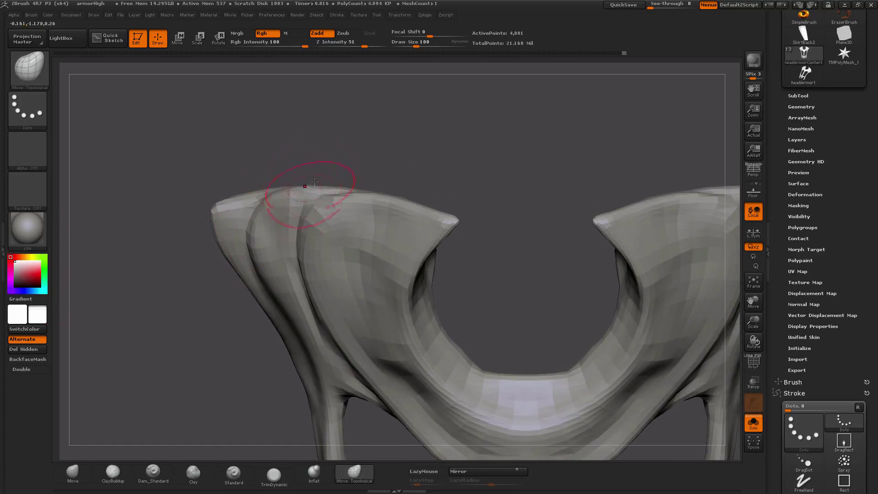
- Step the horn's upper rim with Move Topological, raising a corner on the inner layer and lowering the outer layers
left_click_drag(279, 177, 236, 144)
left_click_drag(227, 203, 175, 225)
left_click_drag(288, 197, 279, 207)
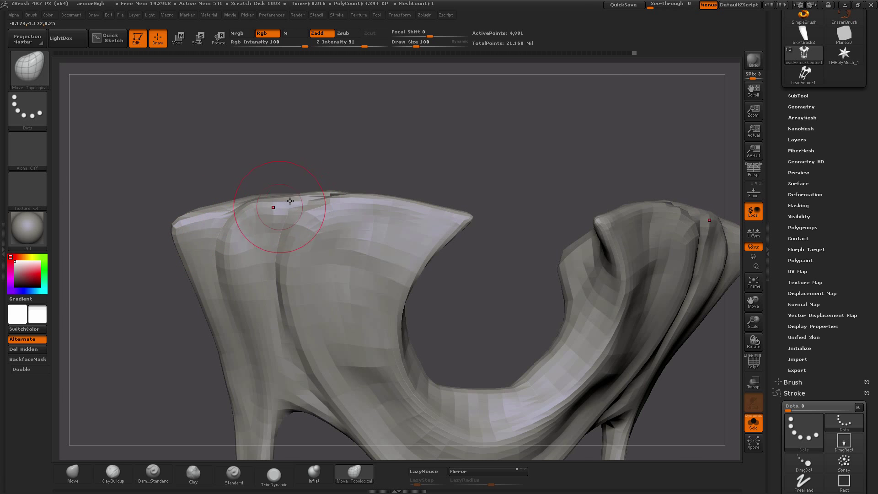
mouse_move(284, 166)
left_mouse_down()
mouse_move(322, 188)
mouse_move(371, 192)
mouse_move(282, 184)
left_mouse_up()
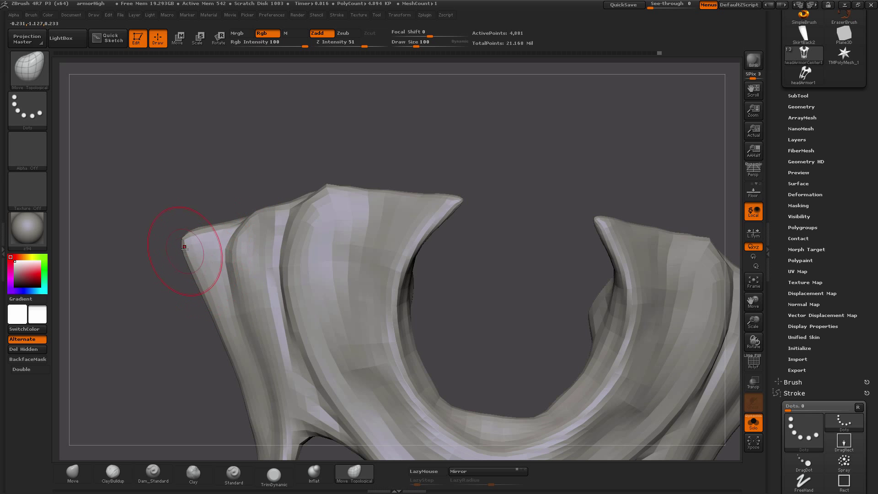
left_click_drag(190, 241, 192, 242)
left_click_drag(269, 211, 303, 192)
left_click_drag(296, 178, 277, 182)
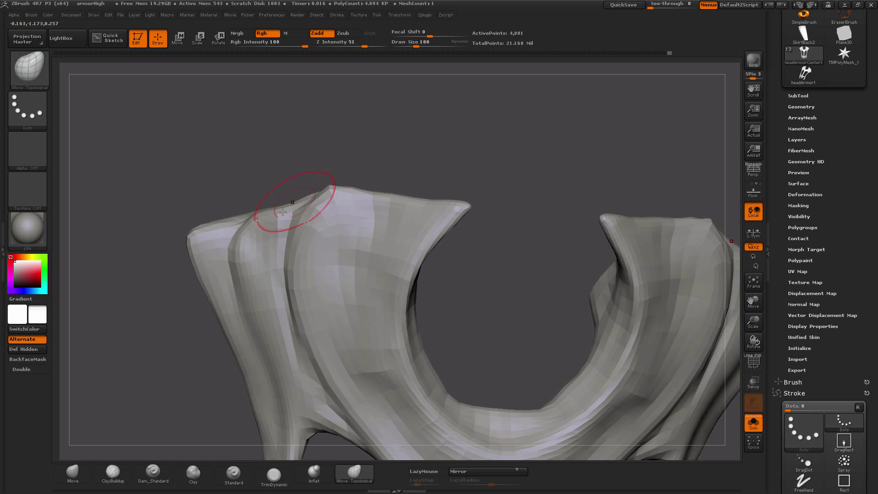
mouse_move(270, 172)
left_mouse_down("shift")
mouse_move(281, 167)
mouse_move(546, 215)
mouse_move(473, 182)
mouse_move(535, 245)
mouse_move(582, 204)
mouse_move(509, 241)
mouse_move(511, 274)
mouse_move(402, 205)
mouse_move(361, 254)
mouse_move(342, 221)
mouse_move(412, 330)
left_mouse_up("shift")
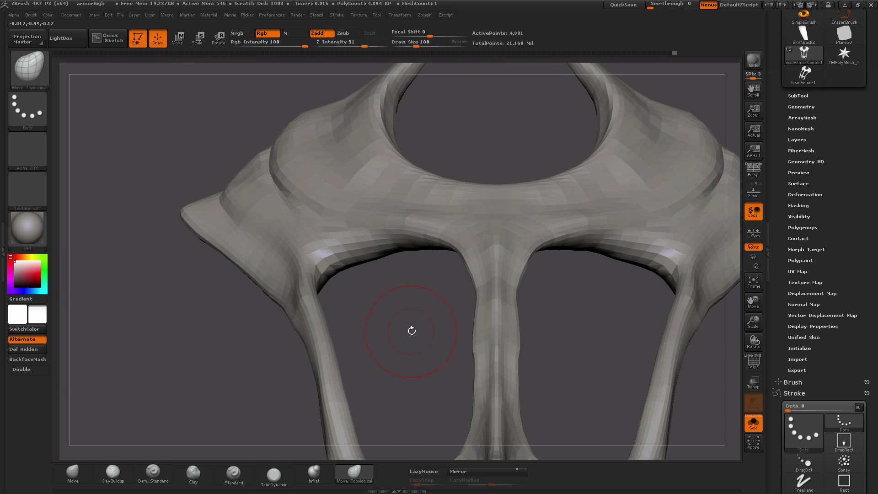
- Switch to Photoshop and trace the central ridge's wavy outer contour on a new layer in Group 1
left_click_drag(209, 345, 462, 214)
left_click_drag(635, 227, 512, 231)
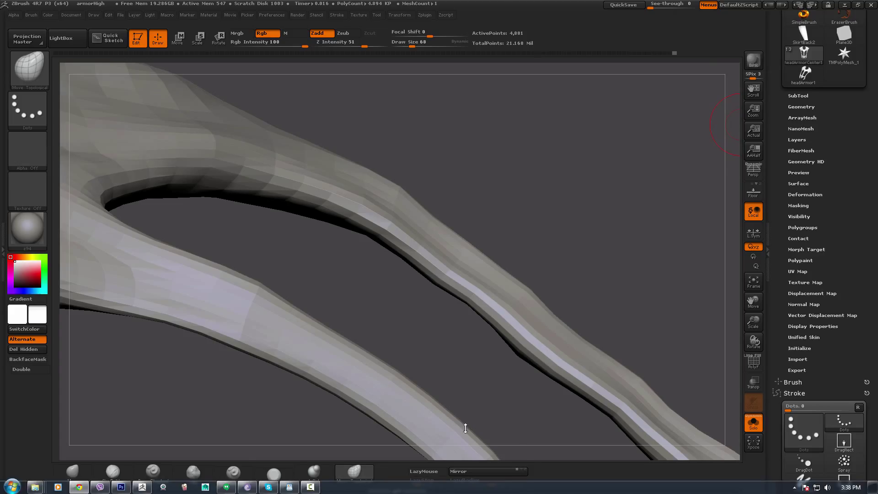
left_click(122, 487)
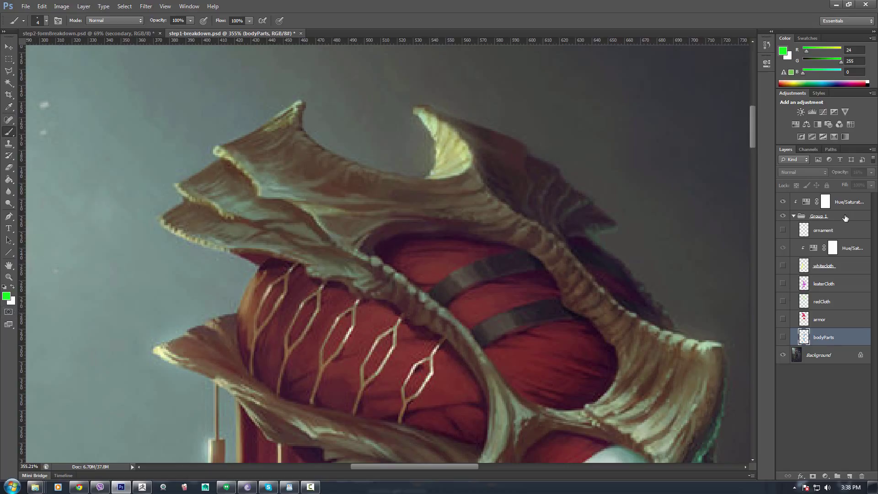
left_click(845, 217)
left_click(849, 476)
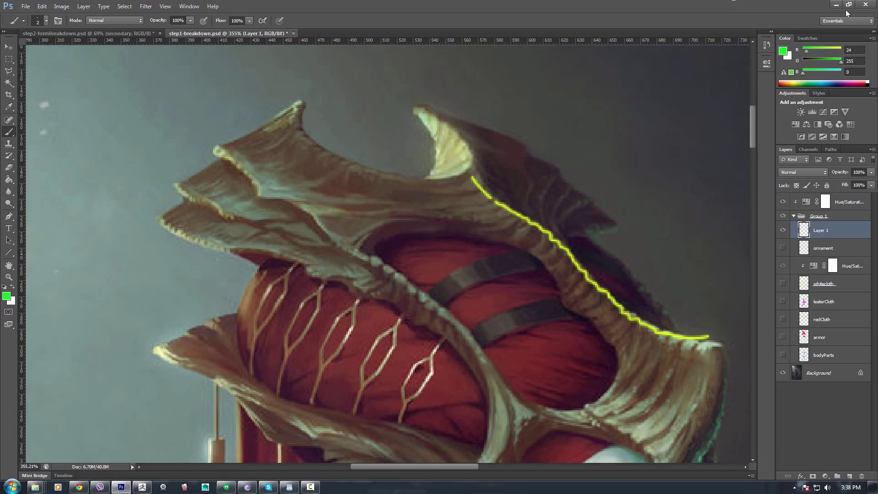
- Switch back to ZBrush and pull stepped bumps along the central ridge's outer edge with Move Topological, undoing the overly sharp one
left_click(149, 489)
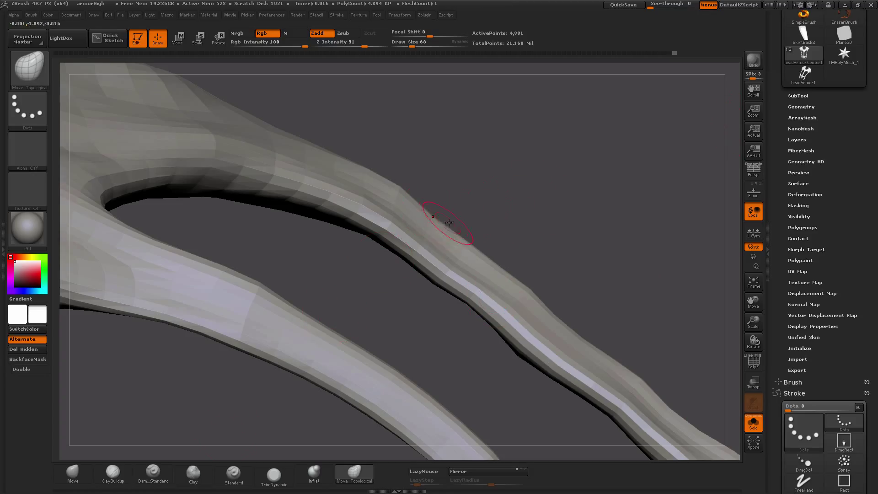
left_click_drag(449, 222, 448, 215)
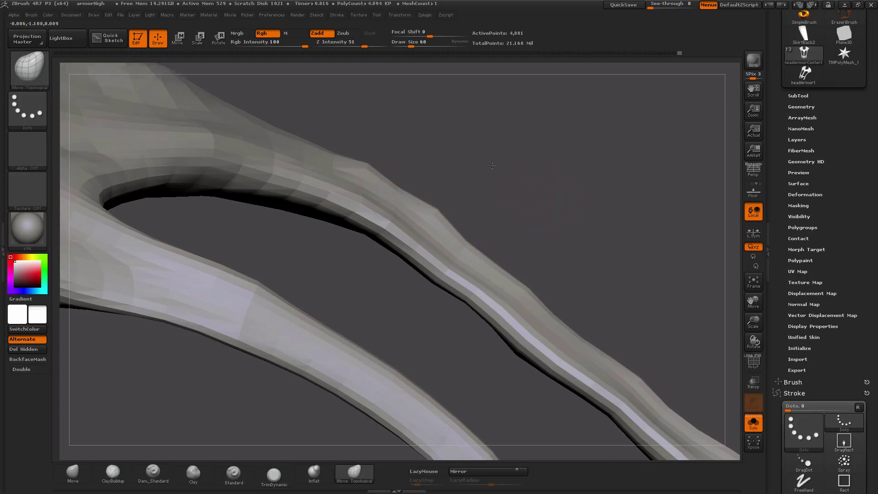
left_click_drag(435, 152, 387, 207)
left_click_drag(434, 234, 436, 213)
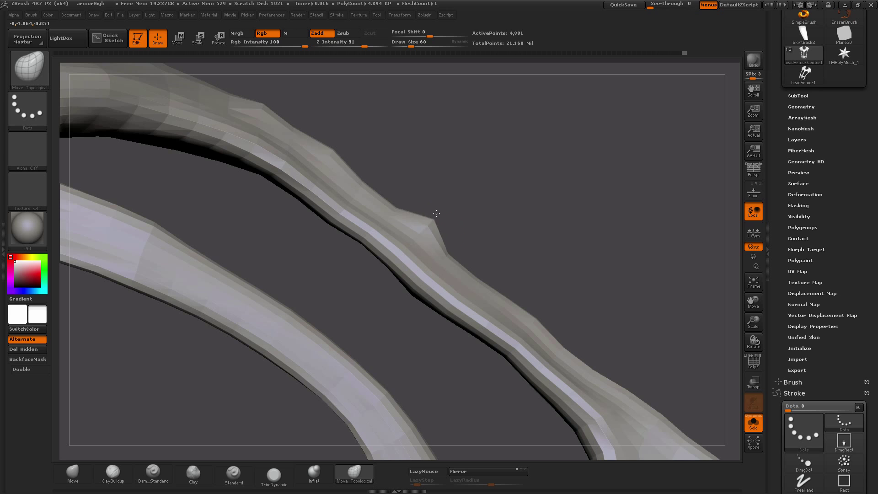
key("ctrl+z")
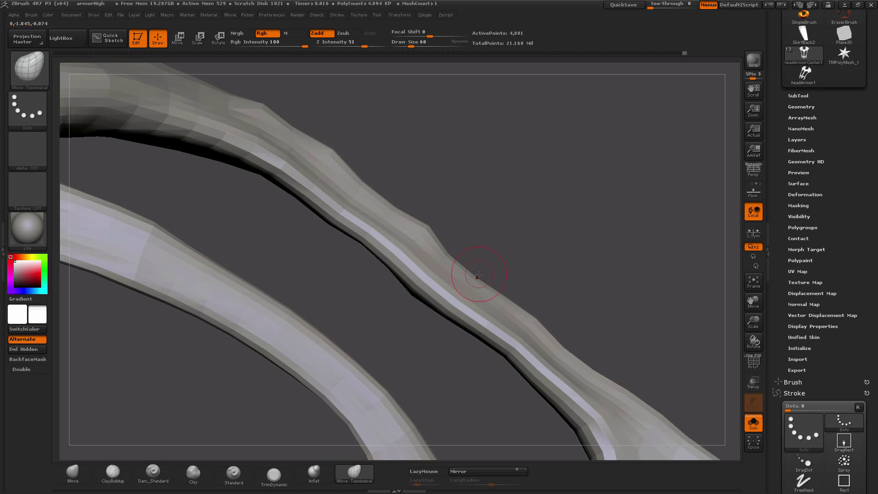
left_click_drag(478, 275, 476, 270)
left_click_drag(536, 277, 504, 286)
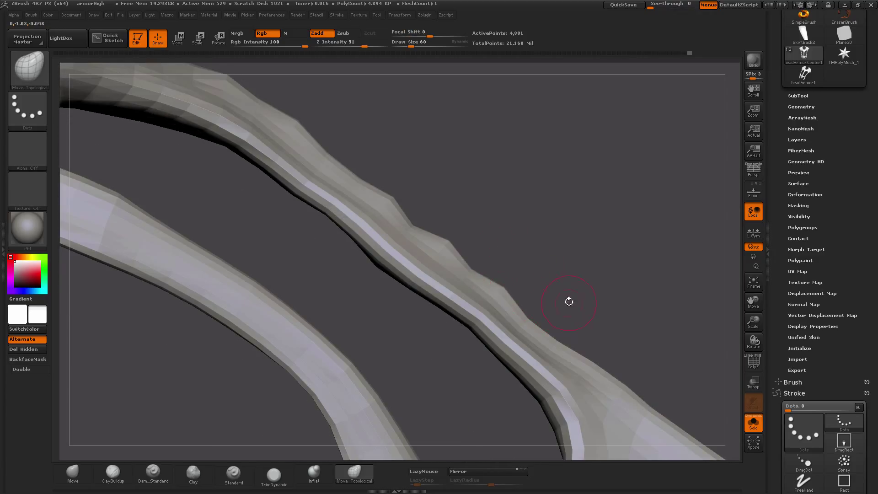
left_click_drag(569, 301, 510, 260)
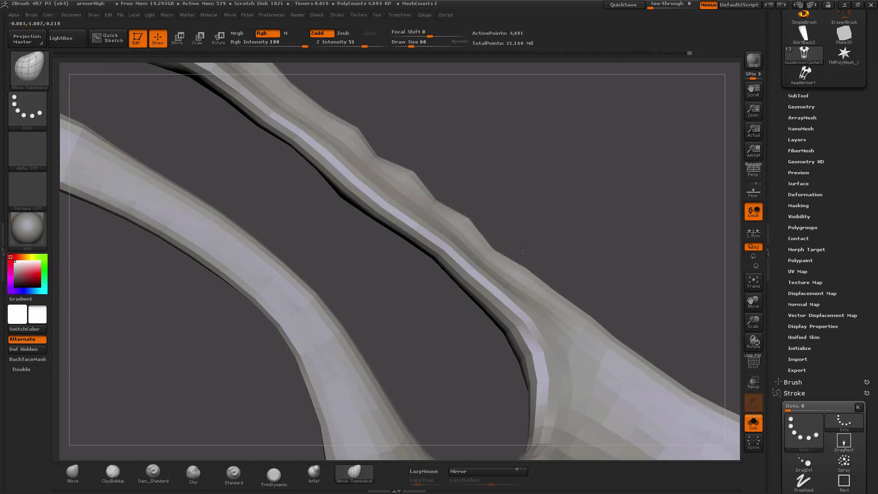
- Examine the bumps along the central ridge and the layered horn from several angles
mouse_move(607, 279)
left_mouse_down()
mouse_move(593, 278)
mouse_move(593, 328)
left_mouse_up()
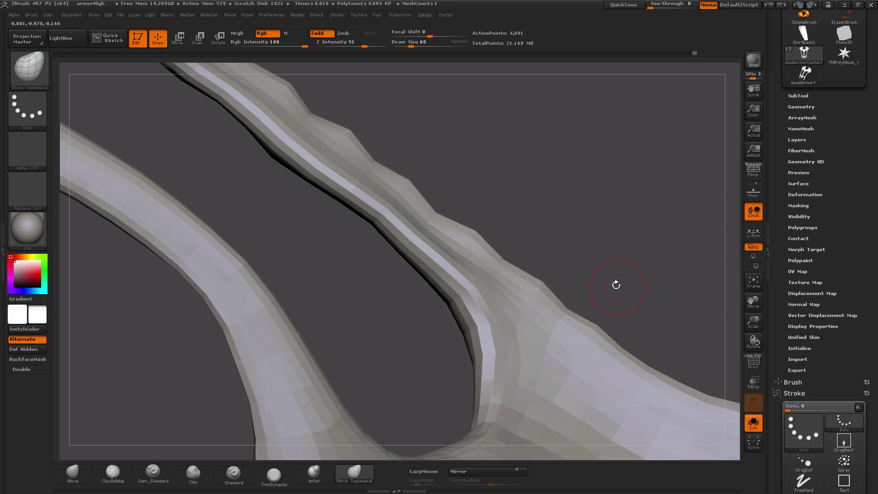
left_click_drag(615, 285, 602, 247)
left_click_drag(438, 302, 482, 299)
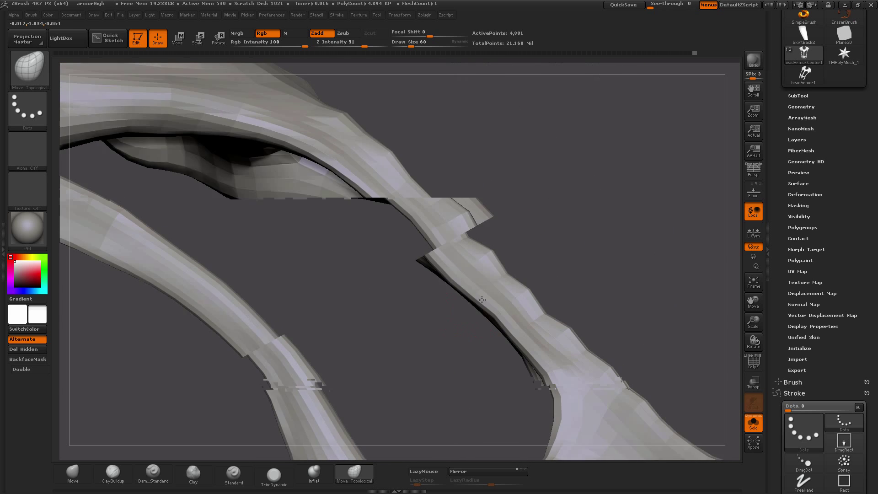
key("shift")
left_click_drag(591, 287, 588, 303)
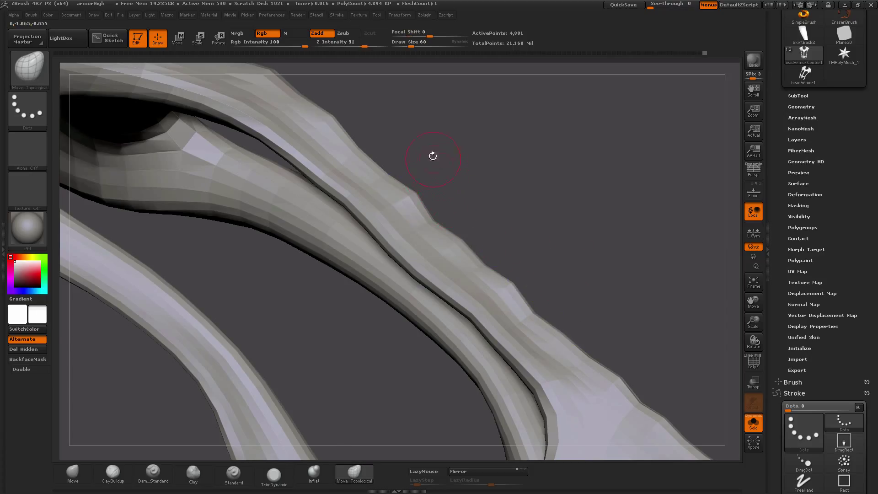
mouse_move(431, 153)
left_mouse_down()
mouse_move(392, 184)
mouse_move(255, 243)
left_mouse_up()
left_click_drag(137, 283, 206, 192, "alt")
left_click_drag(123, 108, 170, 378)
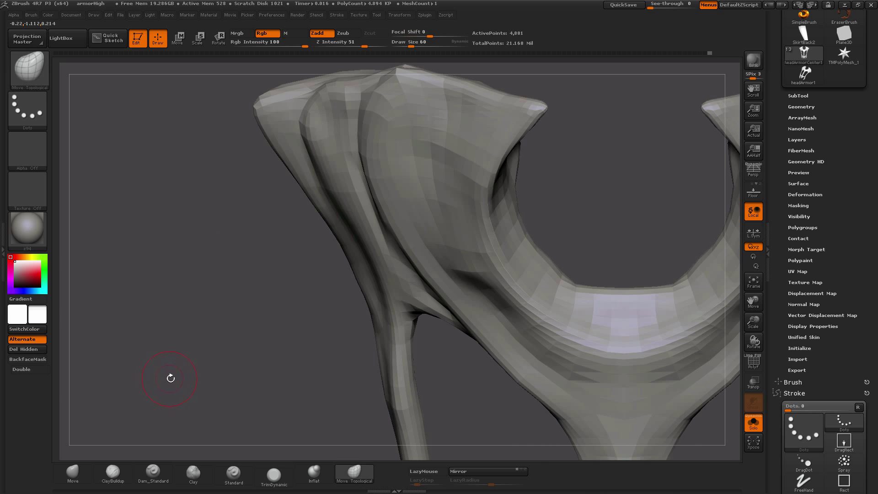
left_click_drag(222, 352, 212, 278)
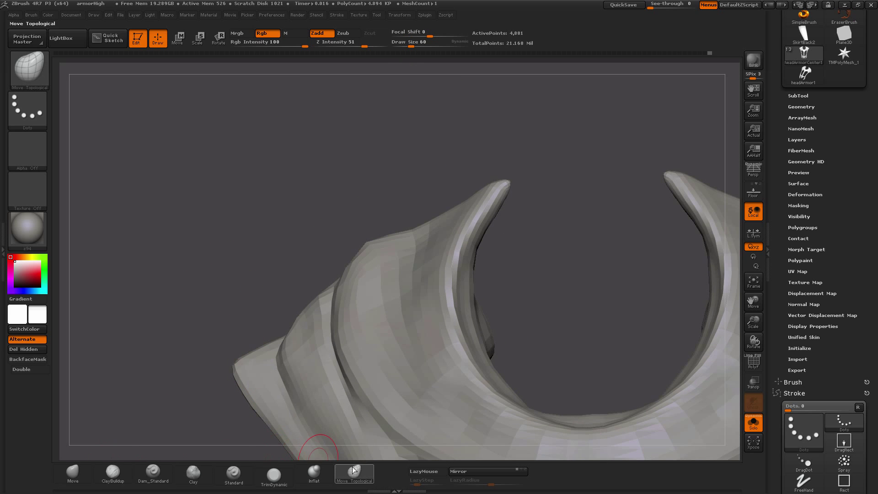
- Reshape the inner rim of the crescent opening between the horn prongs with an enlarged Move brush
left_click(79, 482)
left_click_drag(370, 208, 414, 207)
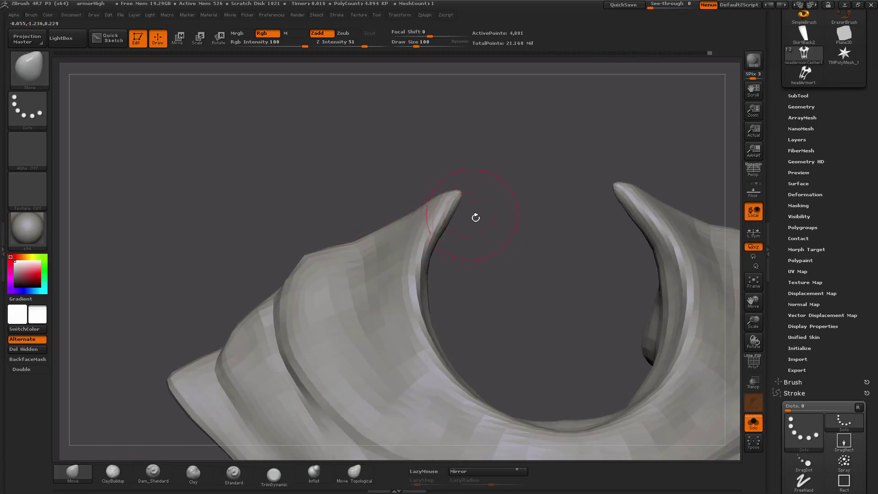
left_click_drag(476, 218, 416, 191)
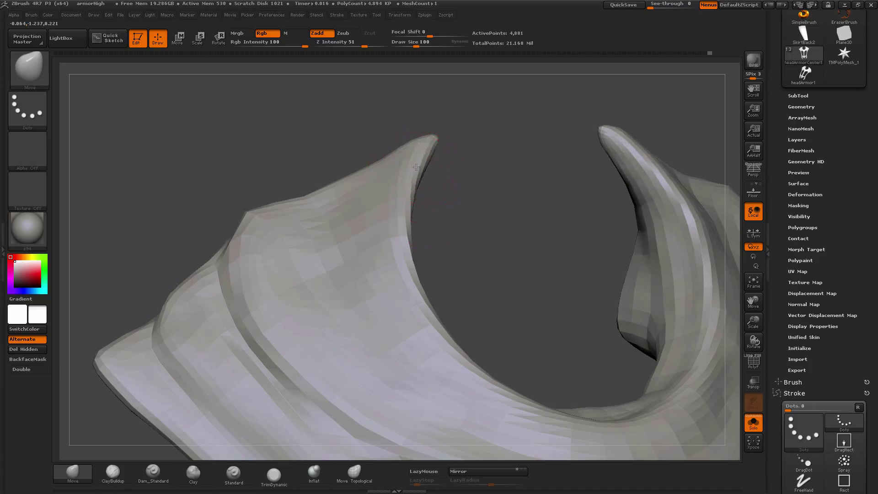
mouse_move(452, 237)
left_mouse_down()
mouse_move(472, 237)
mouse_move(401, 284)
left_mouse_up()
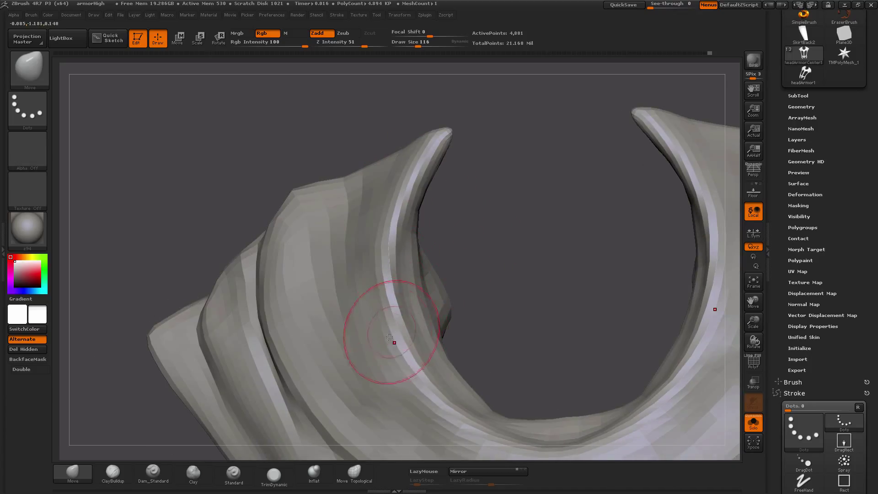
left_click_drag(412, 372, 419, 369)
key("]")
mouse_move(381, 299)
left_mouse_down()
mouse_move(392, 301)
mouse_move(397, 322)
left_mouse_up()
mouse_move(485, 282)
left_mouse_down()
mouse_move(484, 304)
mouse_move(520, 327)
mouse_move(493, 259)
mouse_move(541, 309)
left_mouse_up()
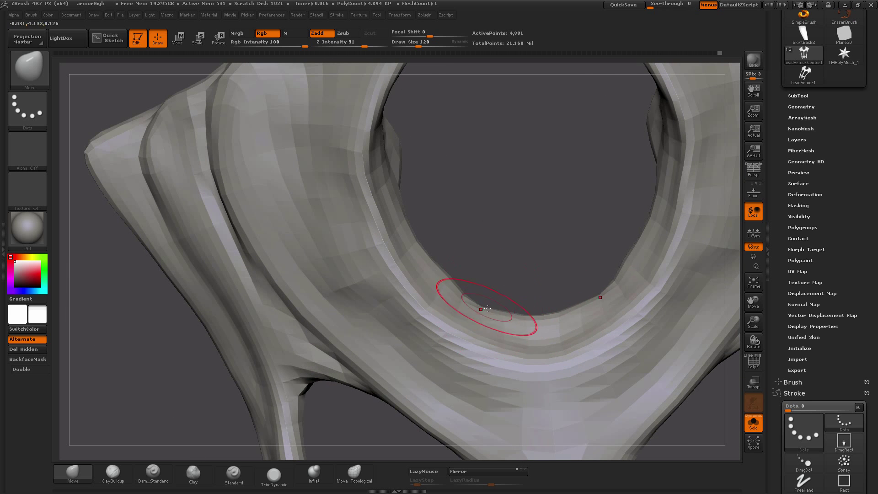
mouse_move(490, 249)
left_mouse_down()
mouse_move(515, 230)
mouse_move(439, 183)
left_mouse_up()
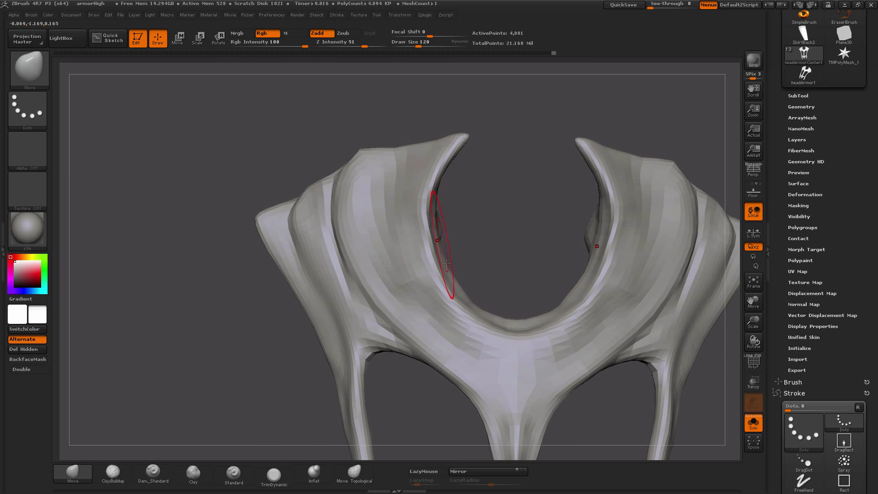
mouse_move(551, 280)
left_mouse_down()
mouse_move(524, 250)
mouse_move(420, 283)
left_mouse_up()
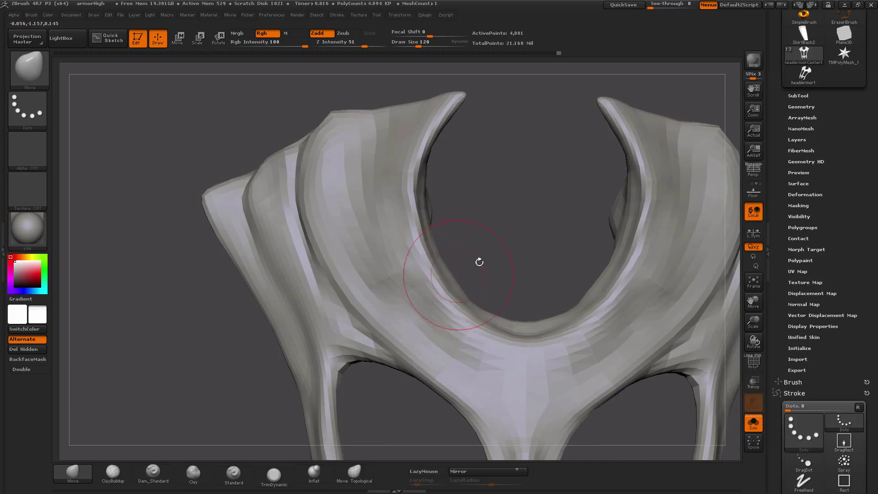
left_click_drag(479, 261, 521, 271)
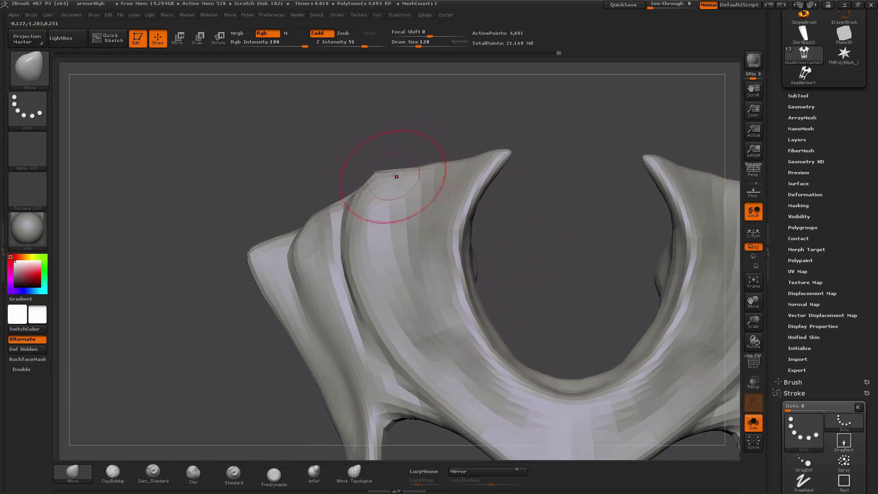
- Reduce the Move brush size and refine the upper rim of the horn's stacked layers
key("bracketleft")
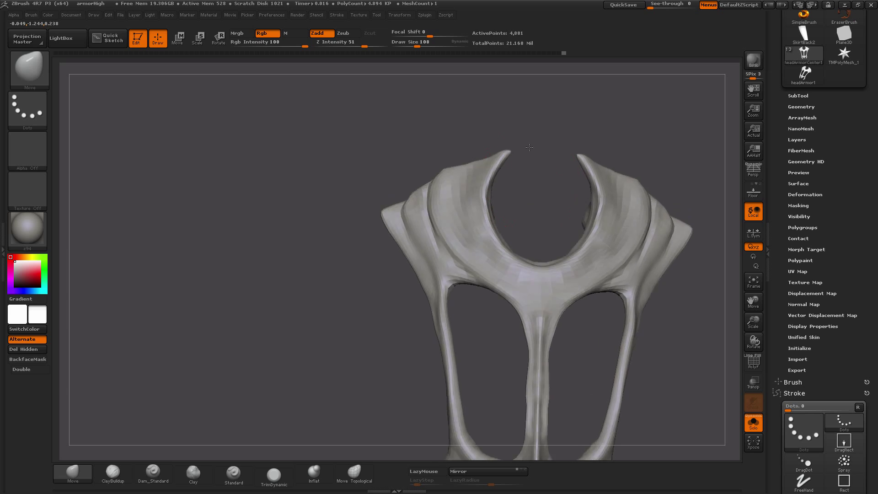
mouse_move(352, 206)
left_mouse_down()
mouse_move(336, 262)
mouse_move(357, 273)
mouse_move(340, 307)
left_mouse_up()
left_click_drag(349, 260, 350, 307, "alt")
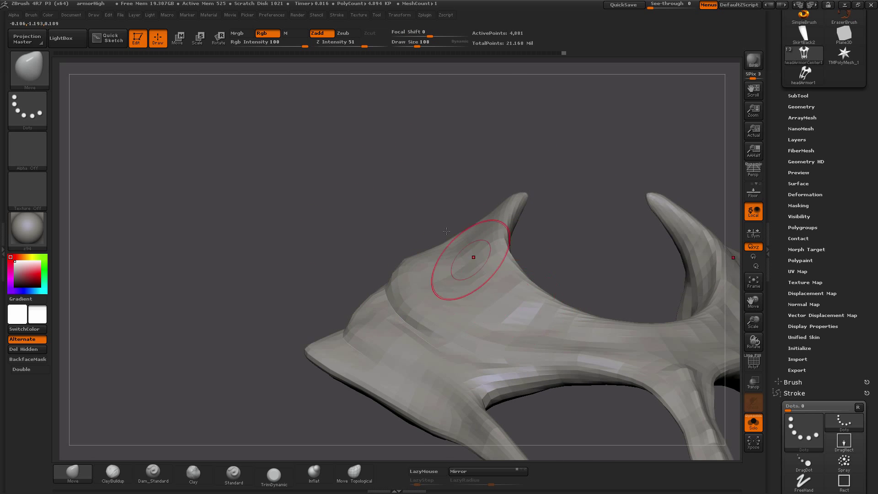
left_click_drag(371, 242, 412, 198)
left_click_drag(406, 167, 410, 196, "alt")
mouse_move(441, 231)
left_mouse_down("alt")
mouse_move(435, 259)
mouse_move(468, 254)
left_mouse_up("alt")
left_click_drag(419, 201, 420, 212)
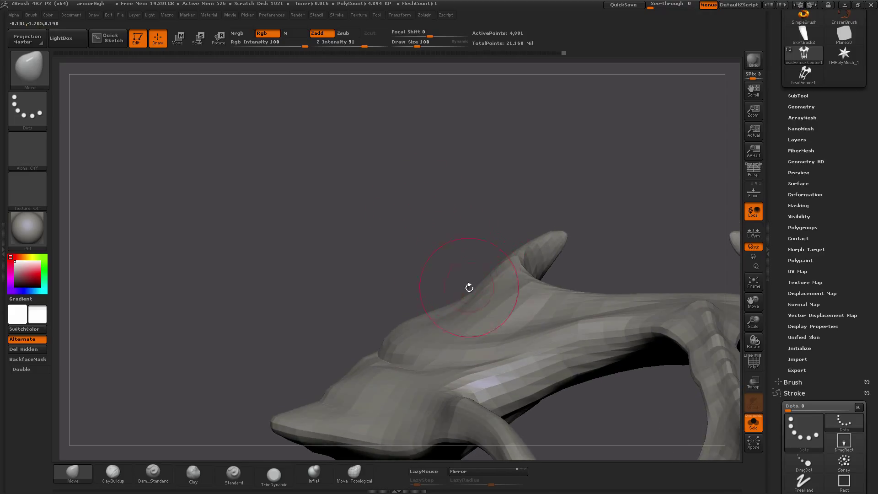
left_click_drag(443, 254, 421, 257)
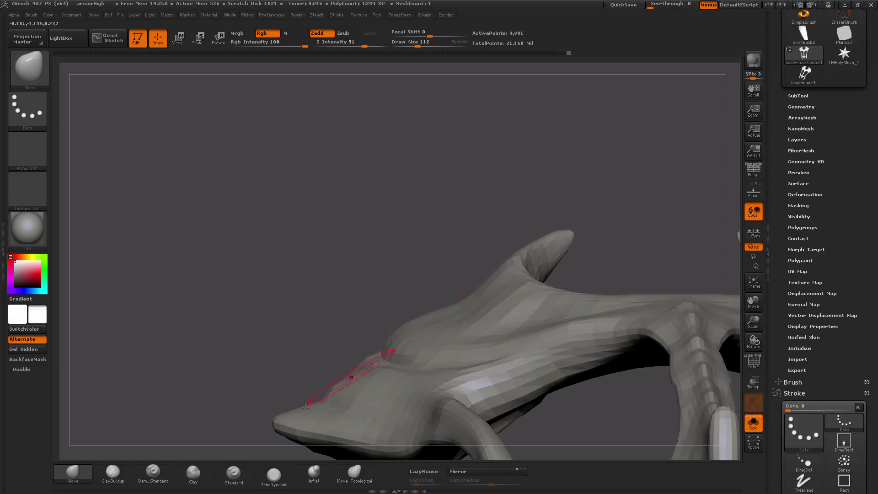
- Build up the surface of the horn's inner layer below the prong with ClayBuildup at Z Intensity 9
left_click(108, 476)
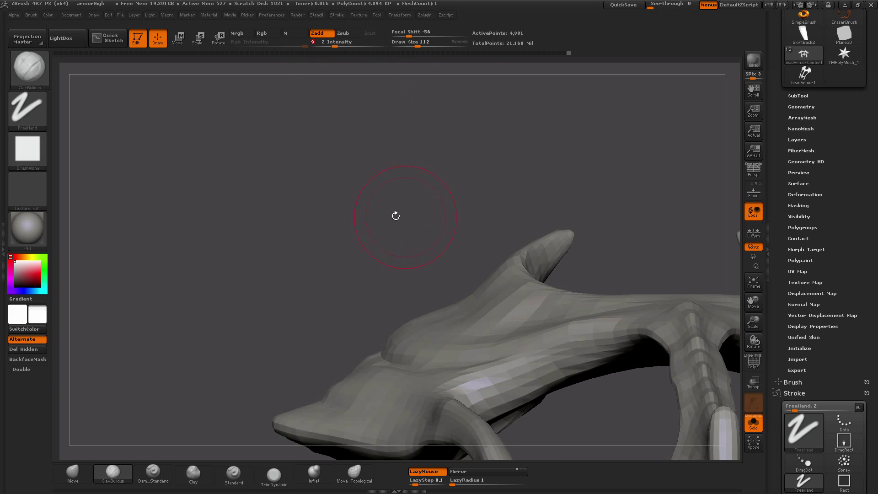
left_click_drag(395, 215, 375, 241)
key("bracketleft")
key("bracketleft")
left_click_drag(508, 340, 511, 339)
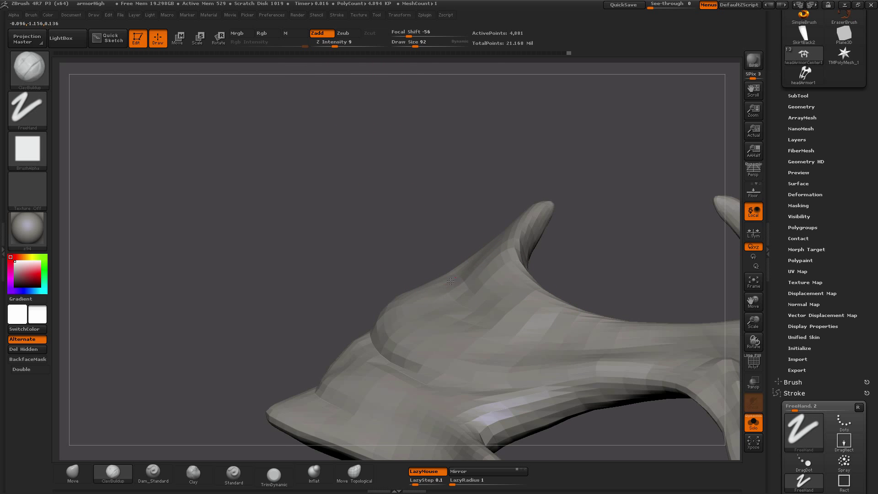
mouse_move(415, 244)
left_mouse_down()
mouse_move(442, 251)
mouse_move(473, 301)
mouse_move(537, 330)
left_mouse_up()
left_click_drag(297, 215, 362, 253)
left_click_drag(424, 287, 435, 295)
mouse_move(350, 158)
left_mouse_down()
mouse_move(342, 143)
mouse_move(299, 177)
left_mouse_up()
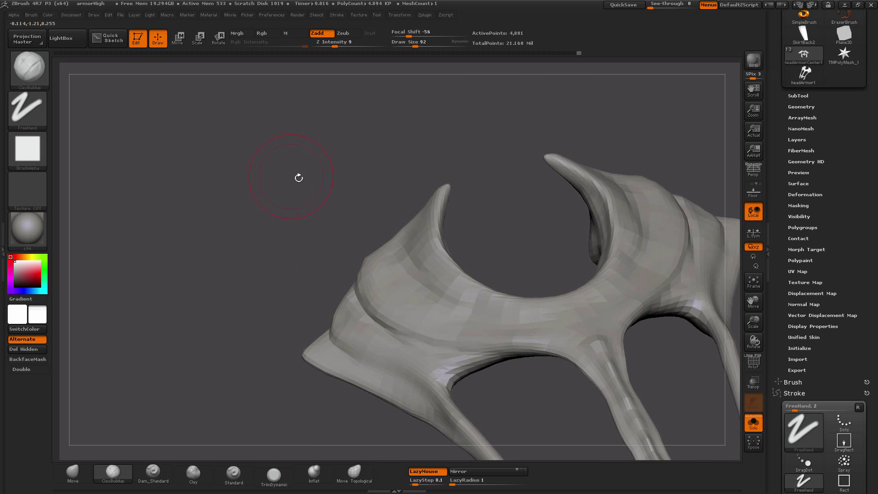
- Smooth the built-up clay across the horn's inner layer and around its outer edge
left_click_drag(318, 229, 339, 254, "alt")
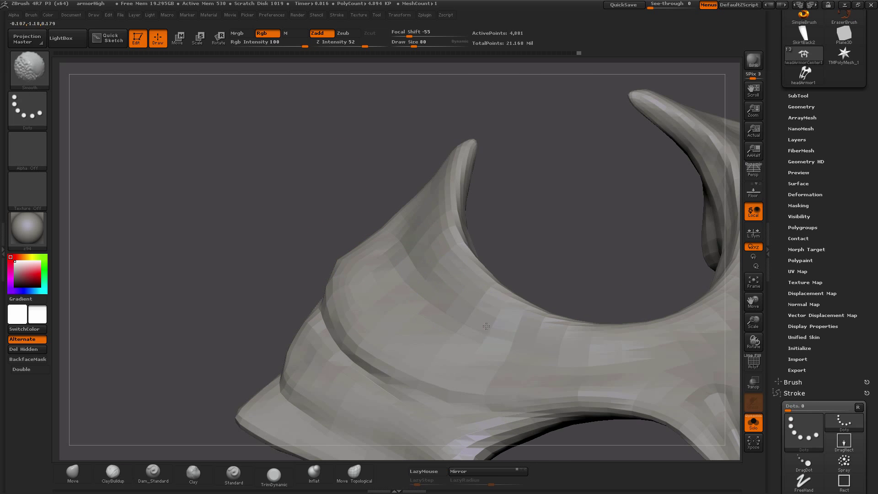
left_click_drag(468, 309, 539, 346, "shift")
mouse_move(373, 167)
left_mouse_down()
mouse_move(328, 235)
mouse_move(335, 260)
left_mouse_up()
left_click_drag(427, 296, 420, 289)
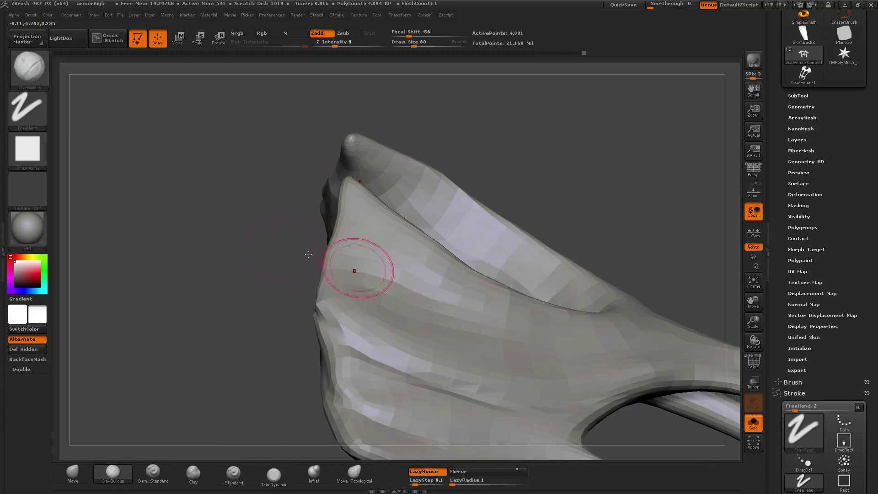
left_click_drag(300, 251, 261, 245)
left_click_drag(390, 300, 372, 283, "shift")
mouse_move(291, 205)
left_mouse_down()
mouse_move(267, 220)
mouse_move(230, 219)
mouse_move(224, 238)
left_mouse_up()
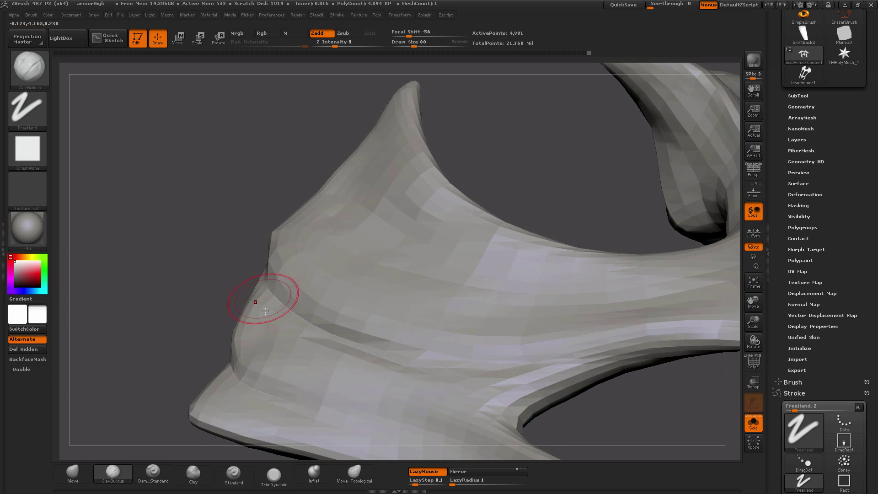
- Carve the creases between the horn's stacked layers deeper with Dam_Standard
mouse_move(219, 316)
left_mouse_down()
mouse_move(228, 326)
mouse_move(266, 333)
mouse_move(231, 320)
mouse_move(382, 288)
mouse_move(174, 453)
left_mouse_up()
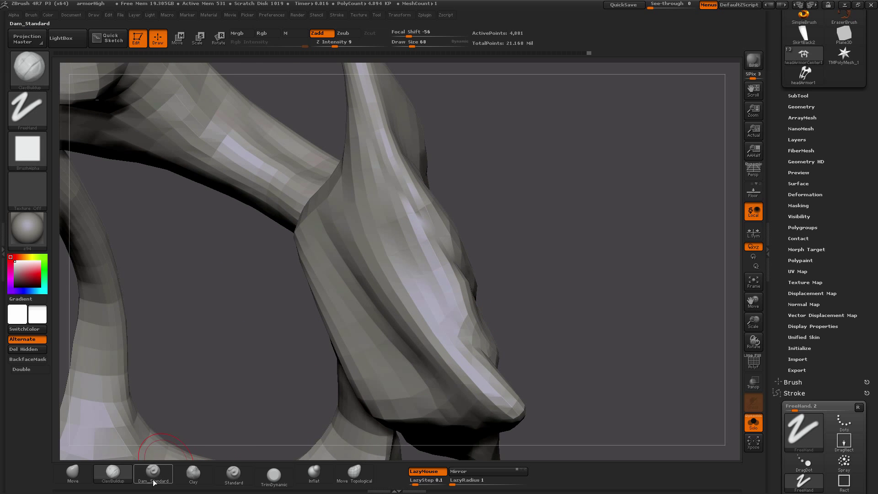
left_click(153, 479)
mouse_move(532, 361)
left_mouse_down()
mouse_move(493, 345)
mouse_move(295, 350)
mouse_move(274, 315)
mouse_move(236, 308)
mouse_move(259, 318)
mouse_move(254, 346)
left_mouse_up()
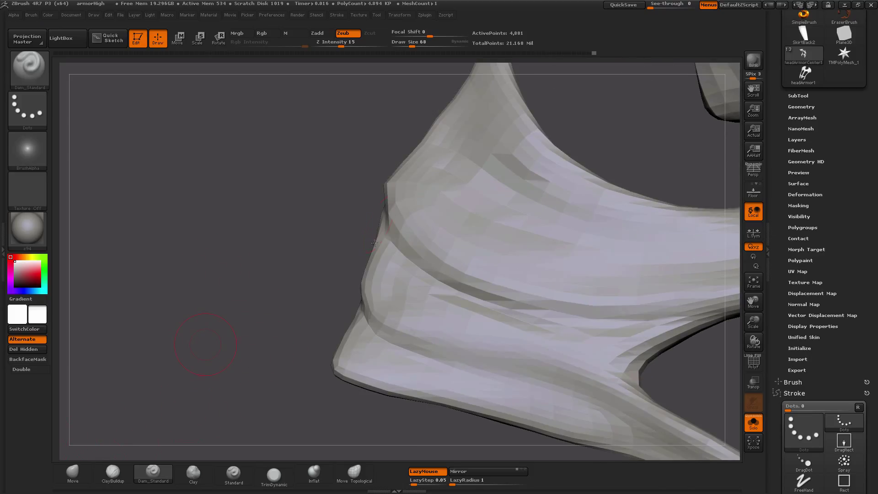
left_click_drag(374, 243, 419, 255)
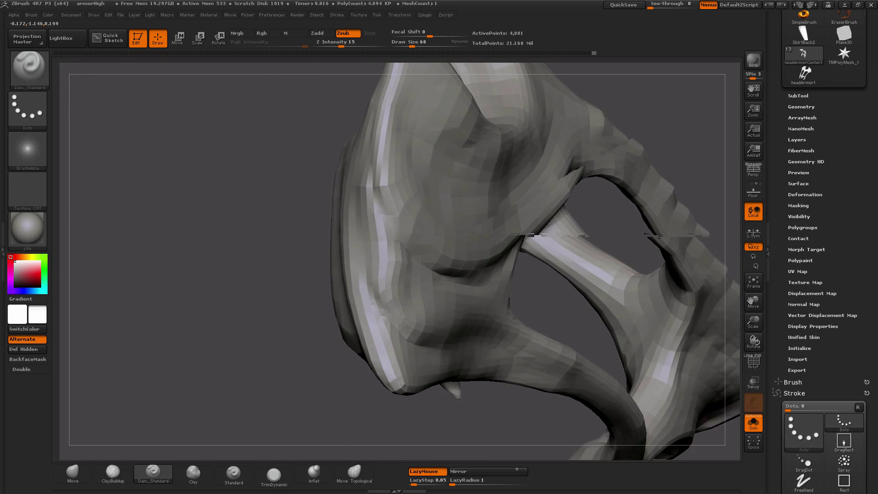
mouse_move(302, 279)
left_mouse_down("alt")
mouse_move(265, 227)
mouse_move(284, 290)
left_mouse_up("alt")
- Sharpen the notch between the horn's middle and lower layers with Move Topological at a draw size of 96
mouse_move(338, 340)
left_mouse_down("alt")
mouse_move(300, 277)
mouse_move(320, 329)
mouse_move(358, 344)
mouse_move(462, 264)
left_mouse_up("alt")
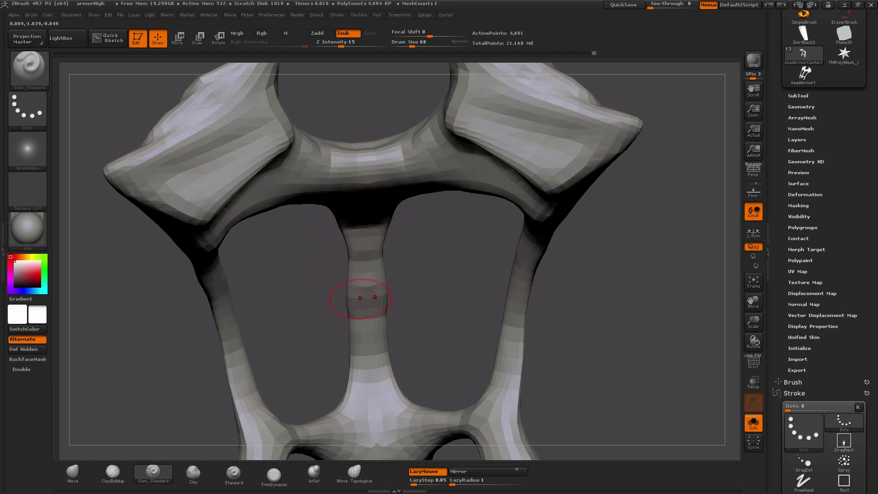
left_click_drag(443, 315, 419, 268, "alt")
left_click_drag(498, 289, 235, 197)
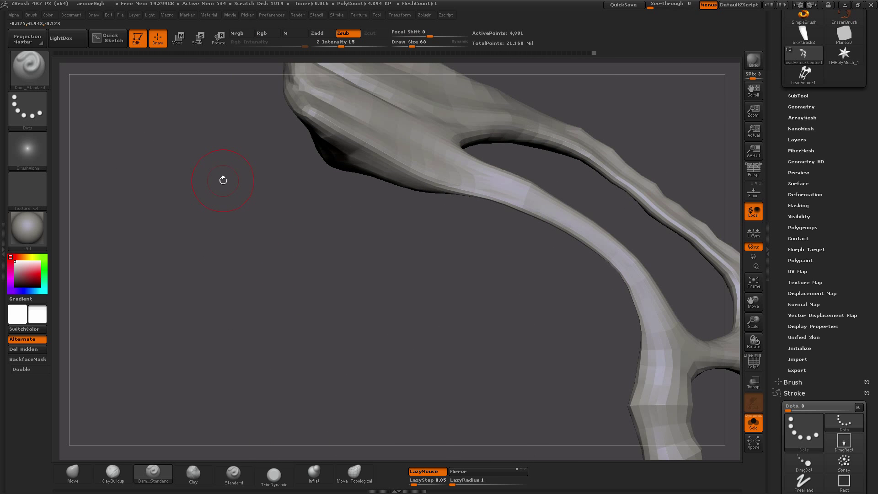
left_click_drag(432, 350, 244, 299)
left_click_drag(193, 322, 257, 334)
left_click_drag(217, 287, 259, 272)
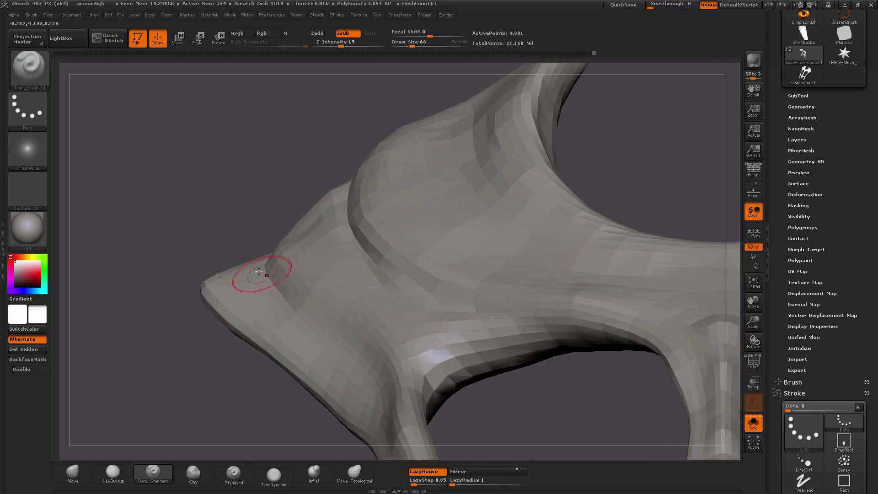
left_click(354, 472)
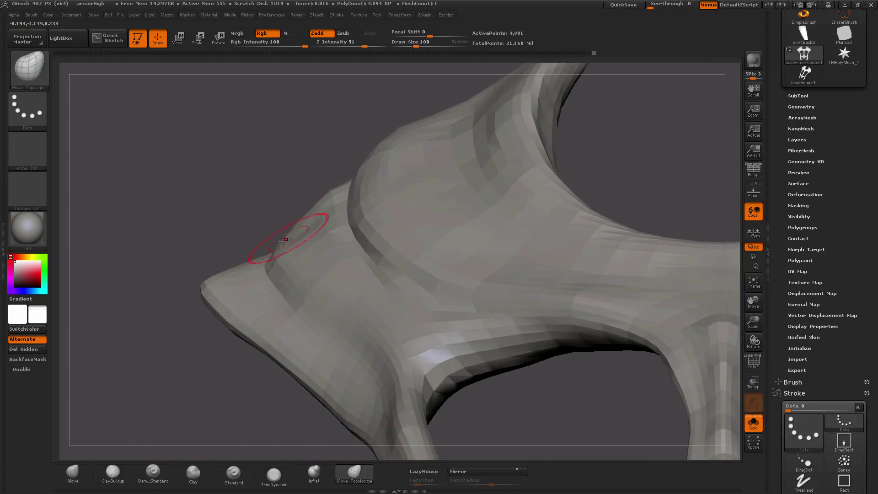
mouse_move(283, 241)
right_mouse_down()
mouse_move(256, 243)
mouse_move(311, 236)
mouse_move(284, 238)
right_mouse_up()
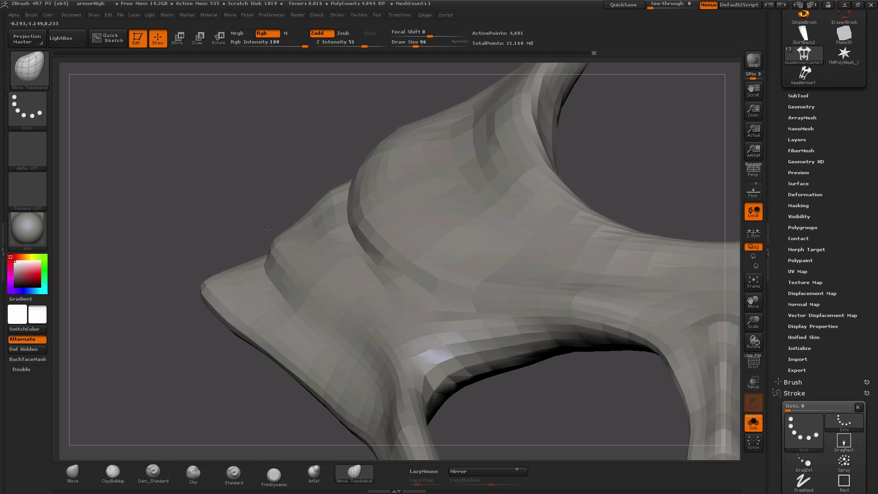
right_click_drag(263, 200, 283, 201)
left_click_drag(304, 207, 317, 201, "shift")
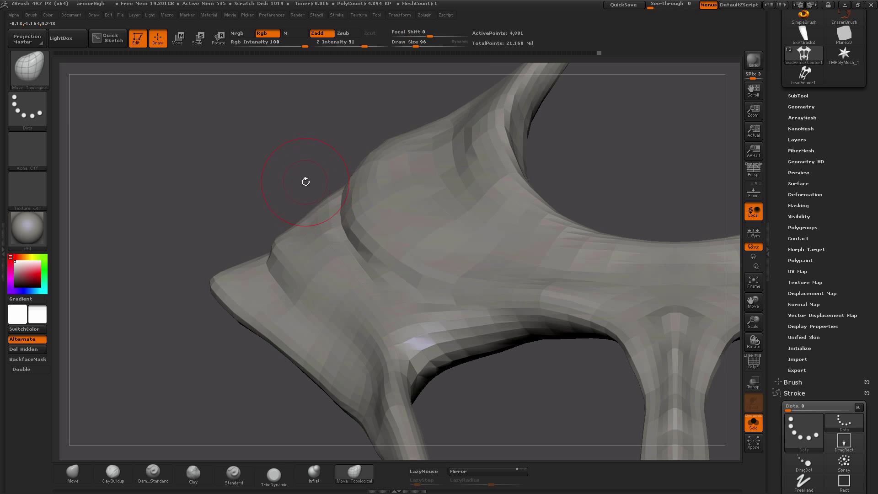
- Push the outer edge of the side strut slightly outward above the lower spike with Move Topological
mouse_move(303, 180)
right_mouse_down("ctrl")
mouse_move(466, 325)
mouse_move(413, 280)
mouse_move(410, 245)
right_mouse_up("ctrl")
right_click_drag(229, 361, 270, 216)
right_click_drag(385, 327, 530, 355)
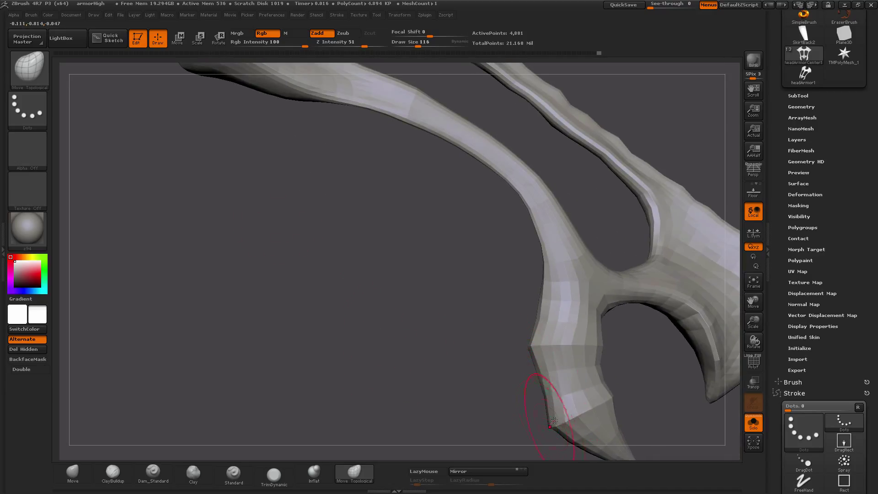
right_click_drag(492, 401, 412, 310, "alt")
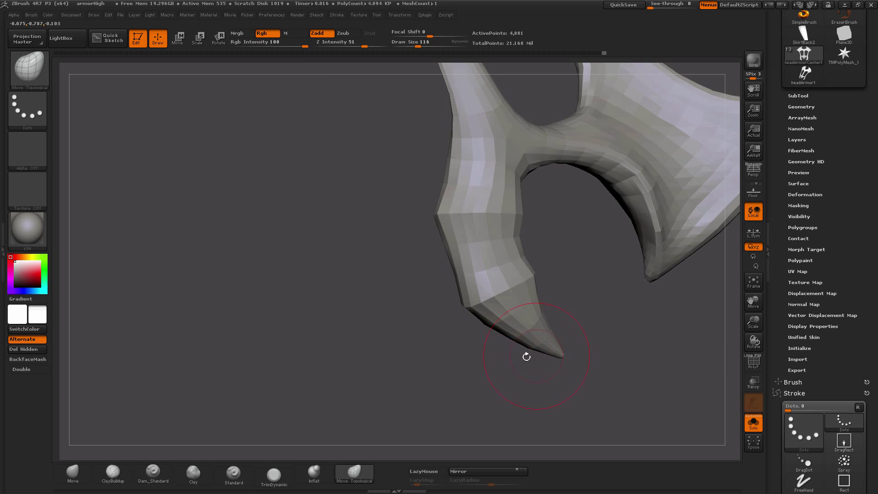
left_click_drag(391, 289, 386, 392, "alt")
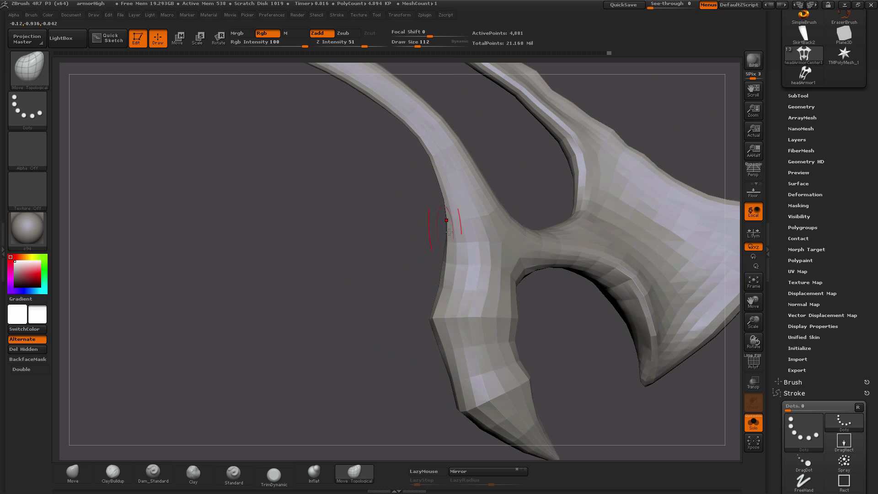
key("bracketleft")
left_click_drag(448, 278, 442, 277)
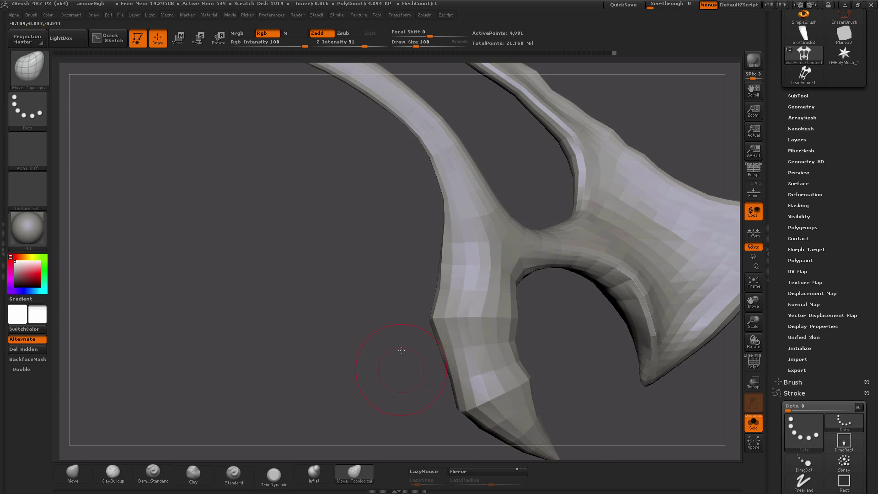
- Nudge the front edge of the central plate slightly inward with Move Topological
left_click_drag(401, 350, 394, 290, "alt")
left_click_drag(601, 340, 381, 288)
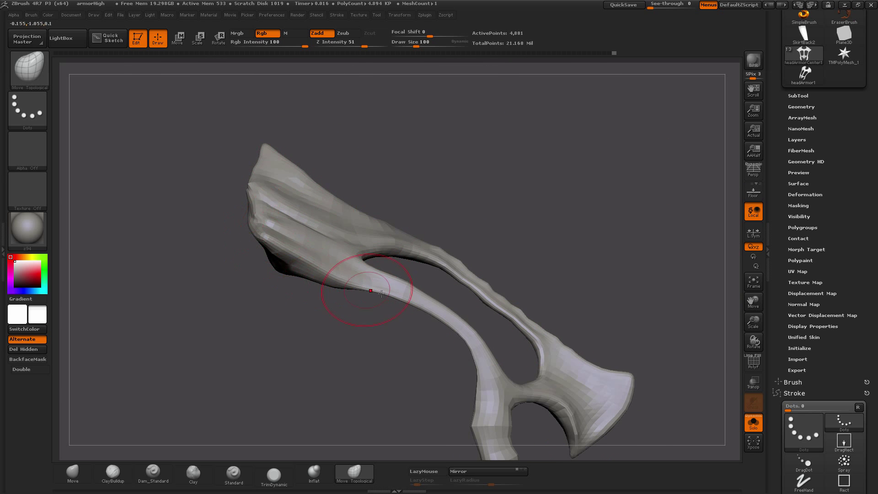
left_click_drag(621, 325, 569, 313, "alt")
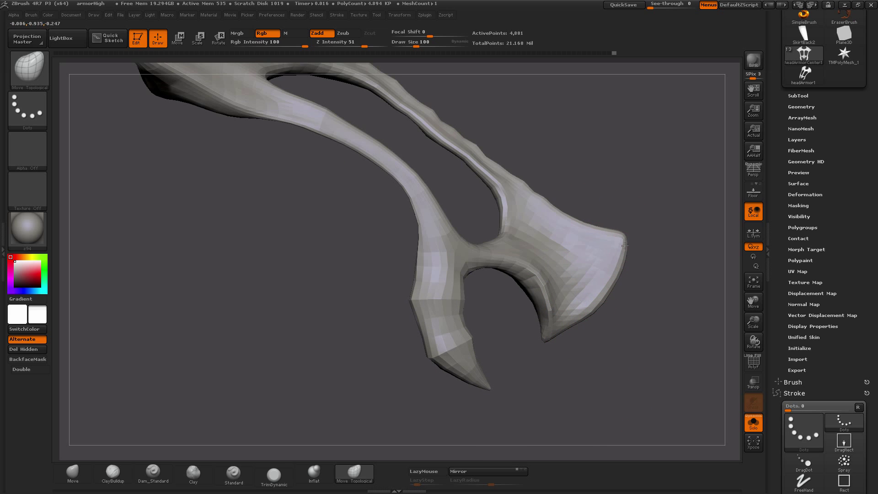
left_click_drag(616, 278, 608, 296)
left_click_drag(629, 328, 640, 364, "alt")
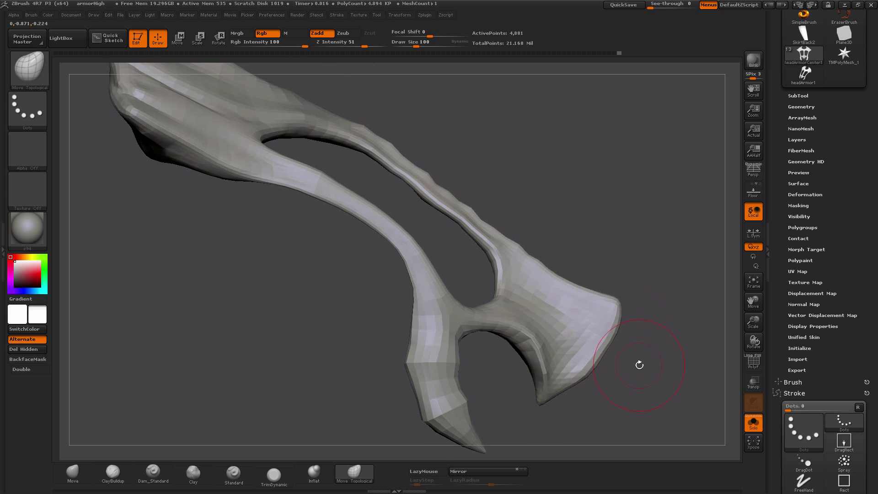
left_click_drag(567, 161, 290, 343, "alt")
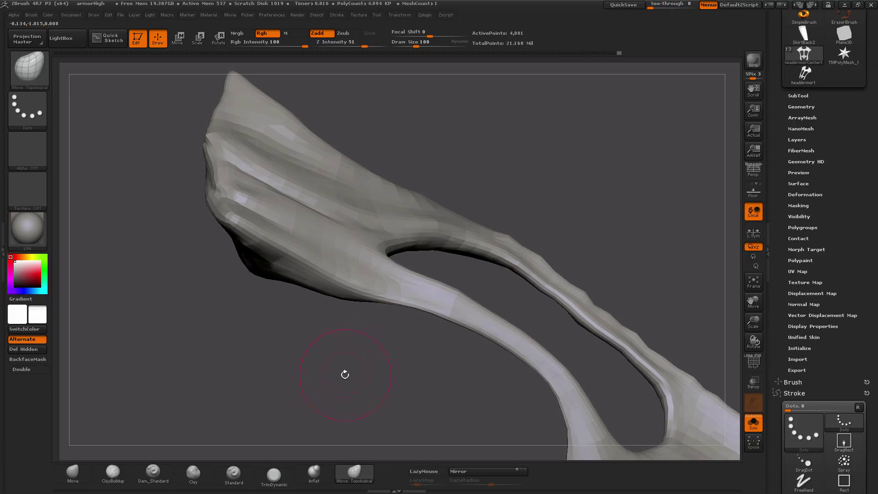
- Refine the lower corners and front edge of the central plate with Move Topological, raising the draw size to 116
mouse_move(343, 372)
left_mouse_down()
mouse_move(294, 280)
mouse_move(299, 371)
mouse_move(265, 327)
mouse_move(302, 331)
mouse_move(321, 349)
mouse_move(421, 363)
mouse_move(427, 402)
left_mouse_up()
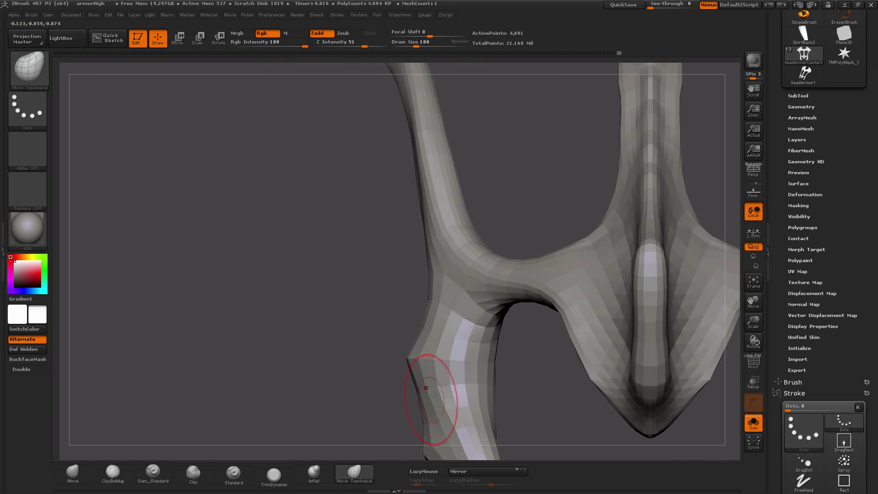
left_click_drag(549, 387, 517, 355, "alt")
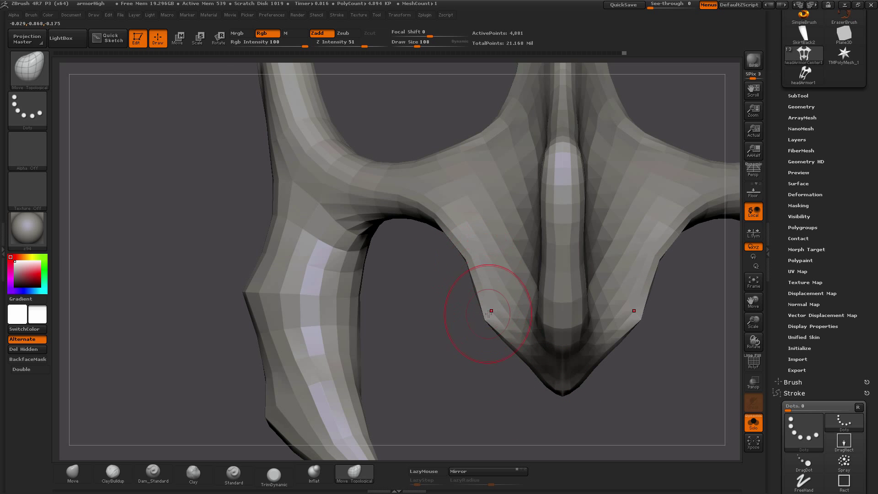
mouse_move(509, 344)
left_mouse_down()
mouse_move(476, 358)
mouse_move(516, 341)
mouse_move(494, 239)
mouse_move(548, 206)
mouse_move(558, 189)
left_mouse_up()
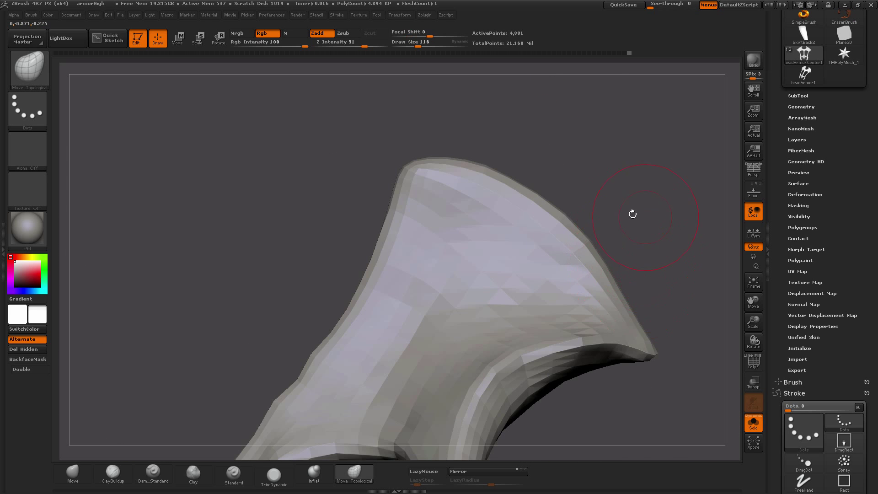
mouse_move(632, 214)
left_mouse_down()
mouse_move(372, 232)
mouse_move(372, 304)
mouse_move(293, 326)
mouse_move(292, 251)
left_mouse_up()
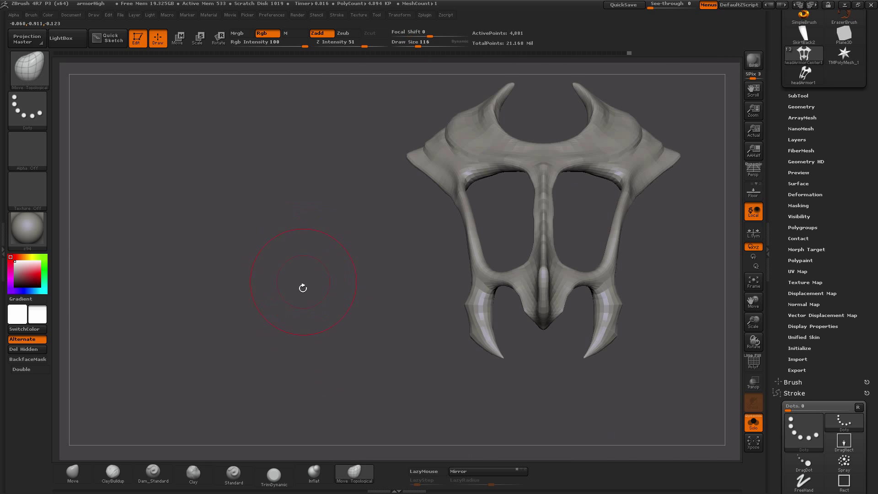
mouse_move(304, 287)
left_mouse_down("alt")
mouse_move(304, 352)
mouse_move(308, 285)
mouse_move(284, 374)
mouse_move(274, 366)
mouse_move(305, 340)
left_mouse_up("alt")
left_click_drag(203, 327, 116, 269)
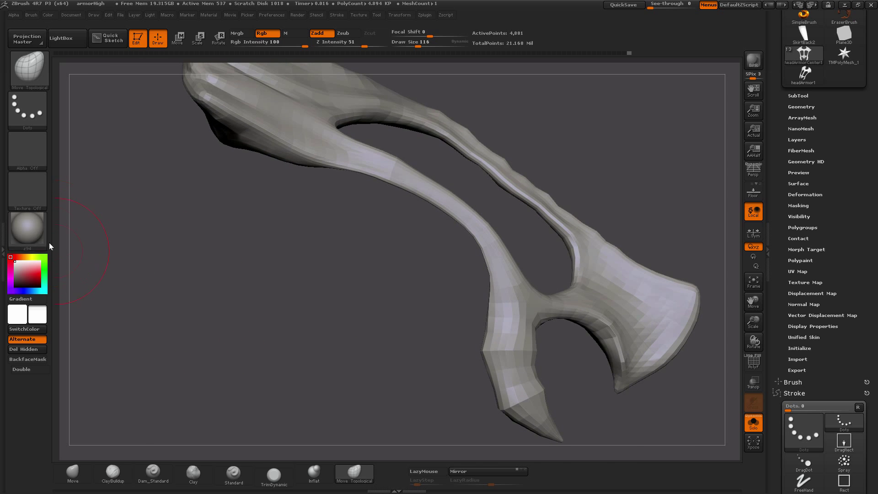
- Try out the BasicMaterial2, Chrome2 and BumpViewerMaterial materials on the head armor
left_click(29, 231)
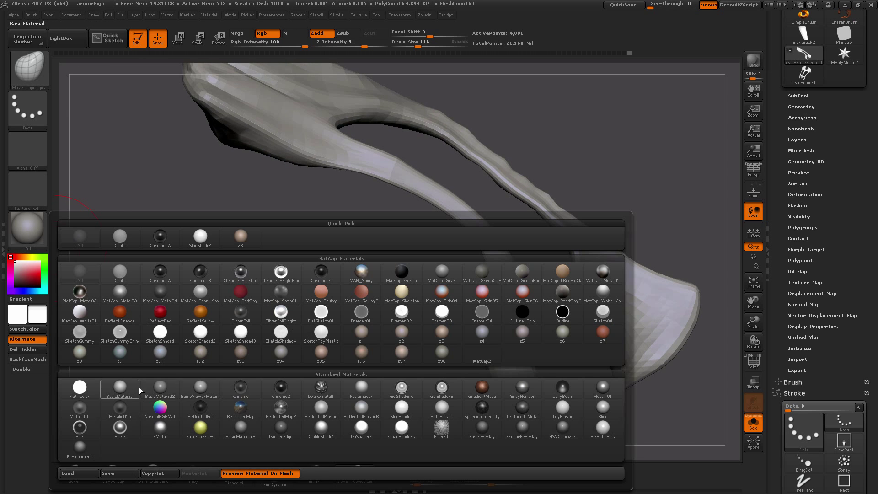
left_click(160, 387)
left_click_drag(268, 372, 271, 340)
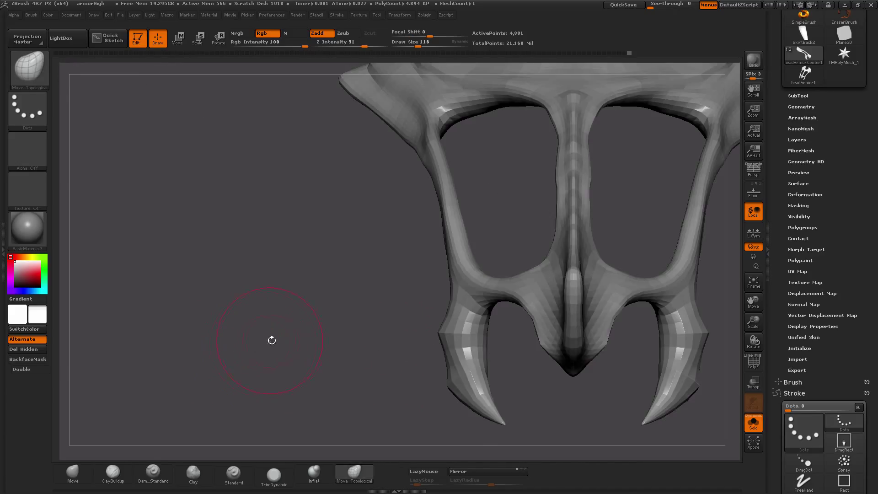
left_click(29, 230)
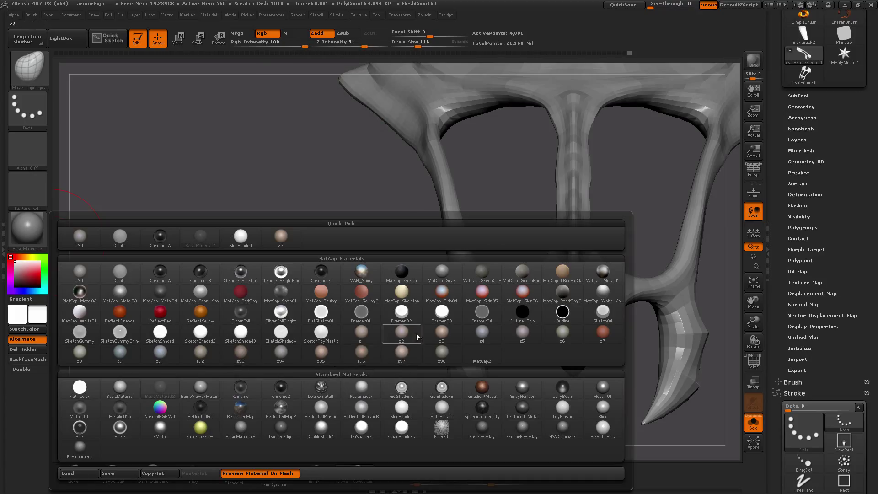
left_click(311, 388)
left_click_drag(286, 313, 59, 215)
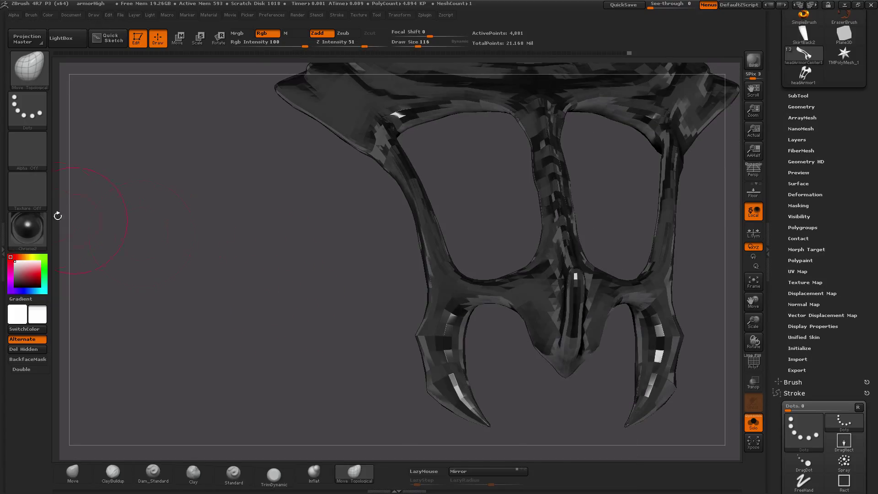
left_click(46, 236)
left_click(201, 397)
left_click_drag(267, 325, 318, 322)
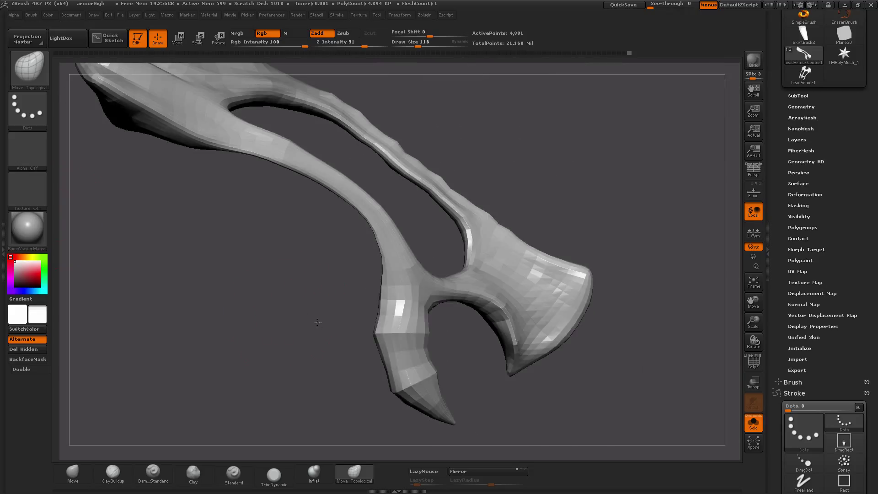
left_click_drag(264, 345, 252, 325)
left_click(28, 273)
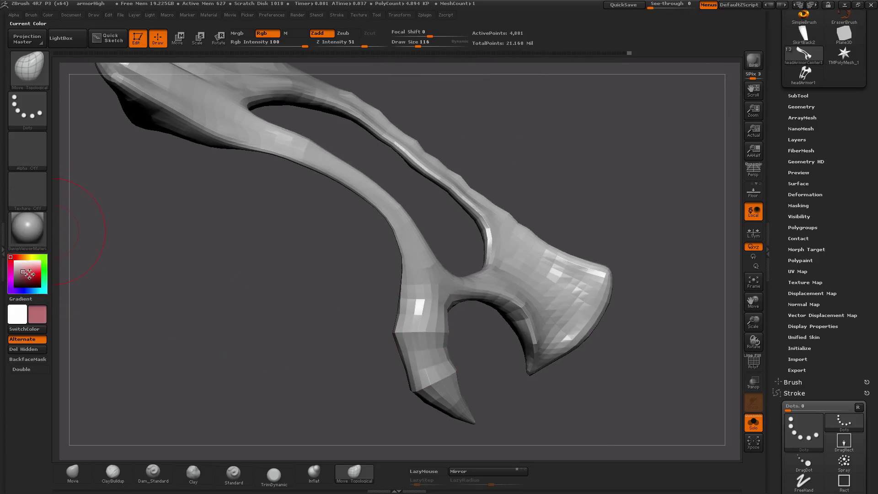
mouse_move(30, 275)
left_mouse_down()
mouse_move(17, 272)
mouse_move(14, 261)
left_mouse_up()
- Apply the red z7 material to the armor and smooth the faceted surface of the lower spike
left_click(31, 227)
left_click(595, 339)
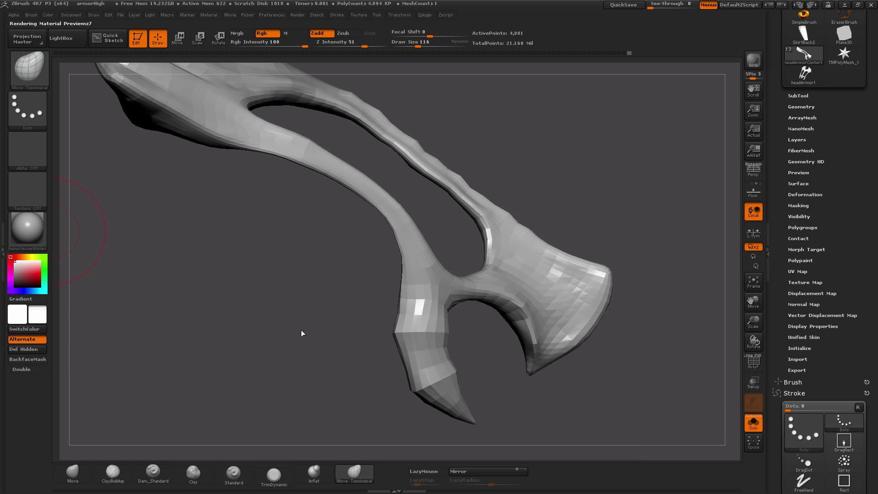
left_click_drag(301, 330, 343, 353)
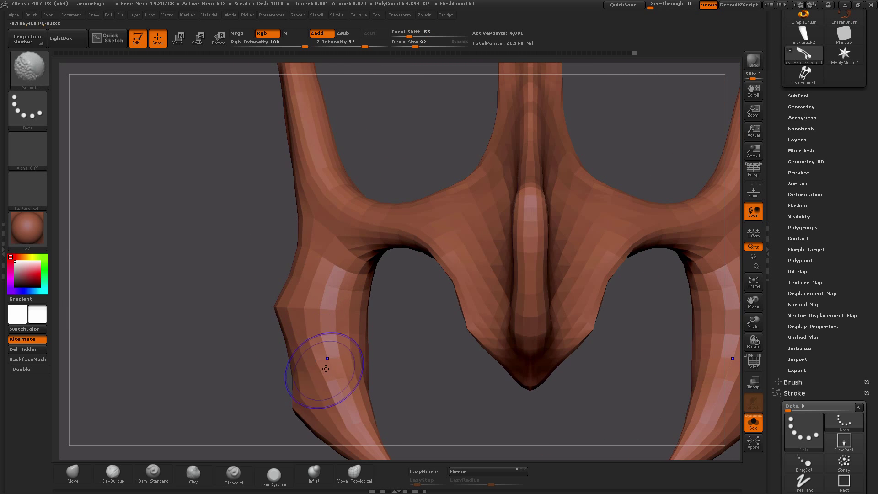
left_click_drag(286, 361, 263, 258)
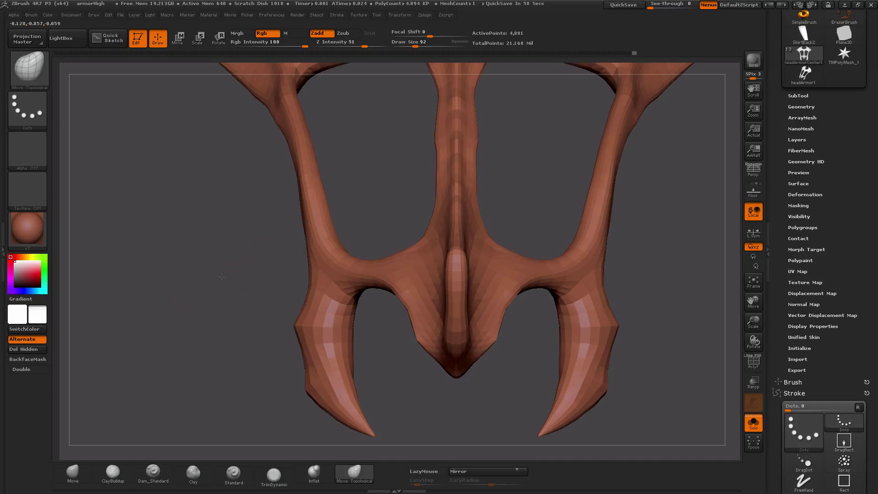
- Adjust the side strut above the lower spike with Move Topological at a draw size of 92
left_click_drag(221, 277, 332, 286)
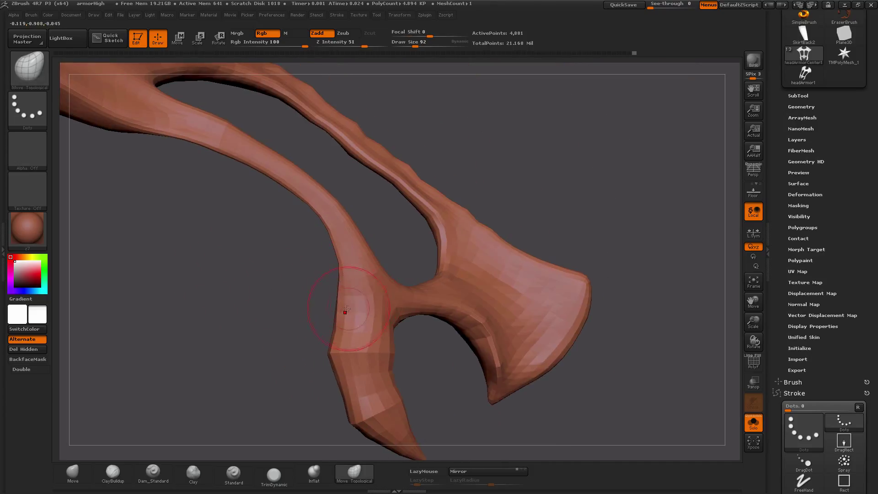
left_click_drag(288, 303, 378, 275)
left_click_drag(227, 245, 320, 273)
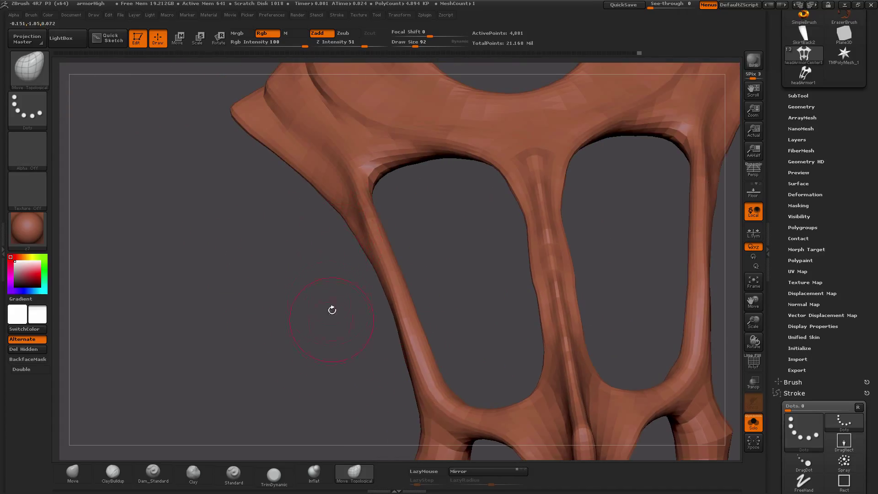
- Apply the z98 material and set the color to black so the armor displays as a flat silhouette
left_click(28, 228)
left_click(442, 362)
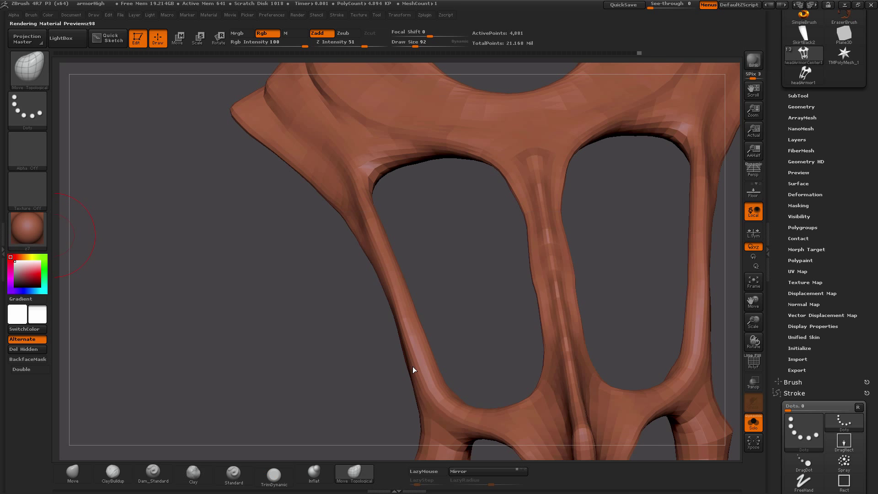
left_click_drag(245, 289, 187, 314)
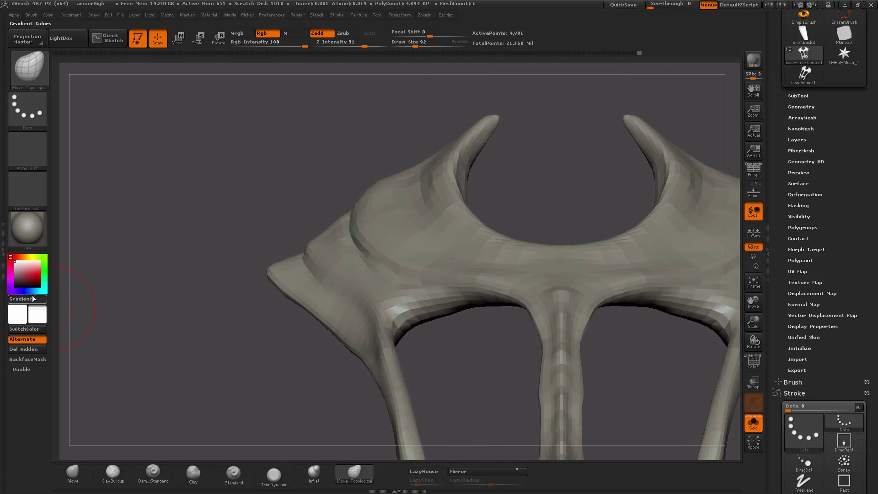
left_click_drag(32, 285, 15, 283)
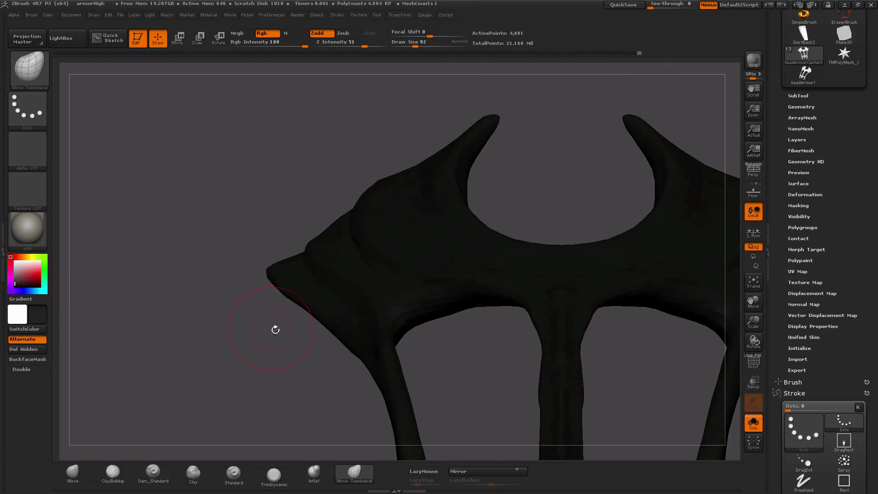
- Refine the silhouette of the horn's outer edge with Move Topological at a draw size of 116
left_click_drag(154, 310, 384, 179)
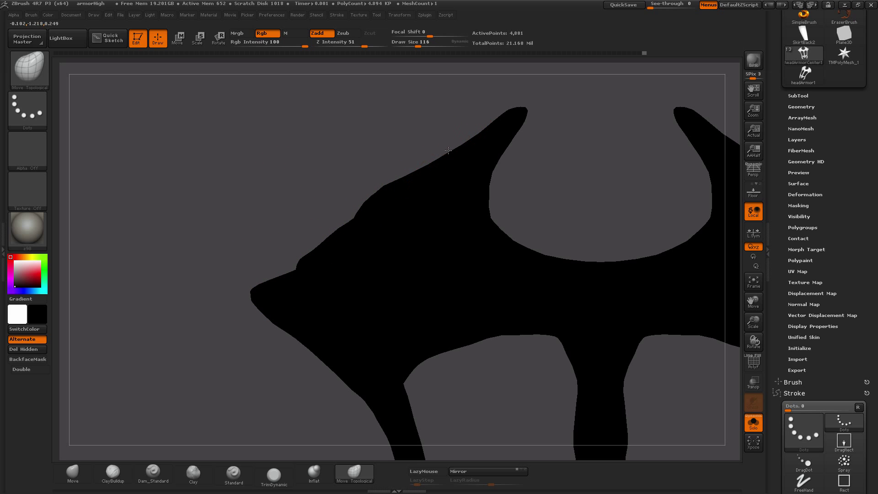
left_click_drag(356, 172, 394, 136)
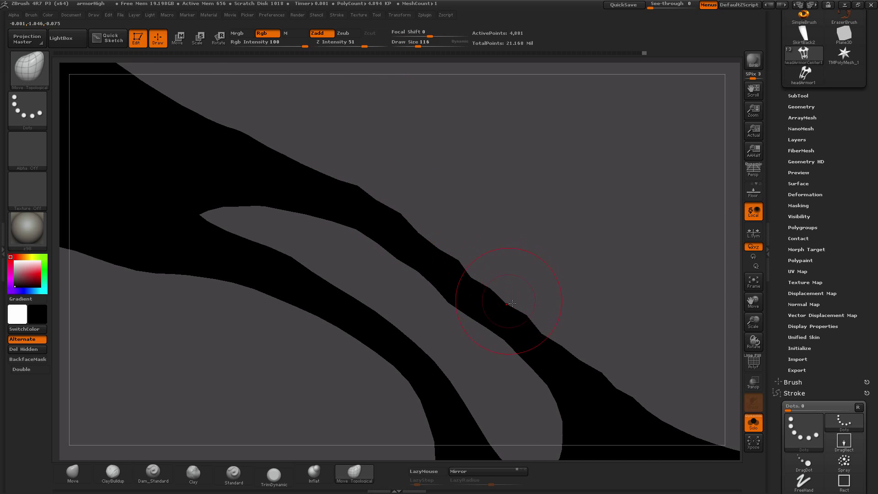
- Examine the silhouette of the central ridge, front plate, lower spikes and side struts from the side and front
mouse_move(462, 228)
left_mouse_down()
mouse_move(433, 143)
mouse_move(508, 186)
left_mouse_up()
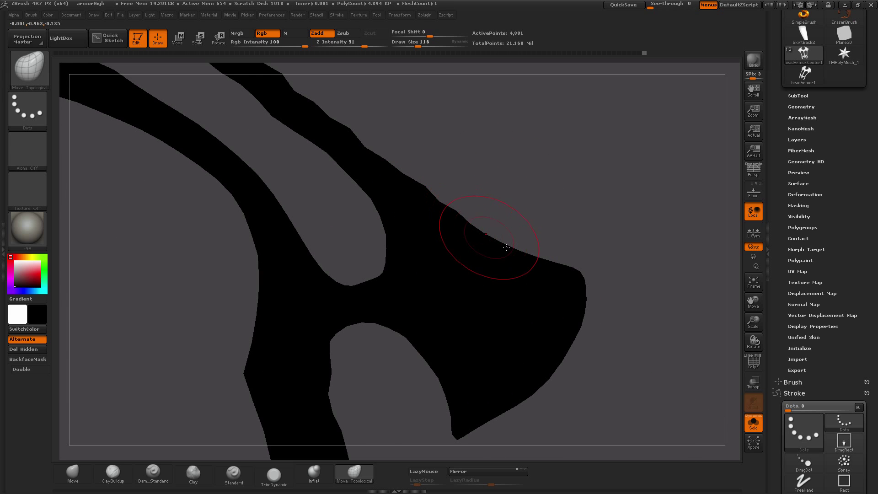
left_click_drag(470, 182, 531, 229)
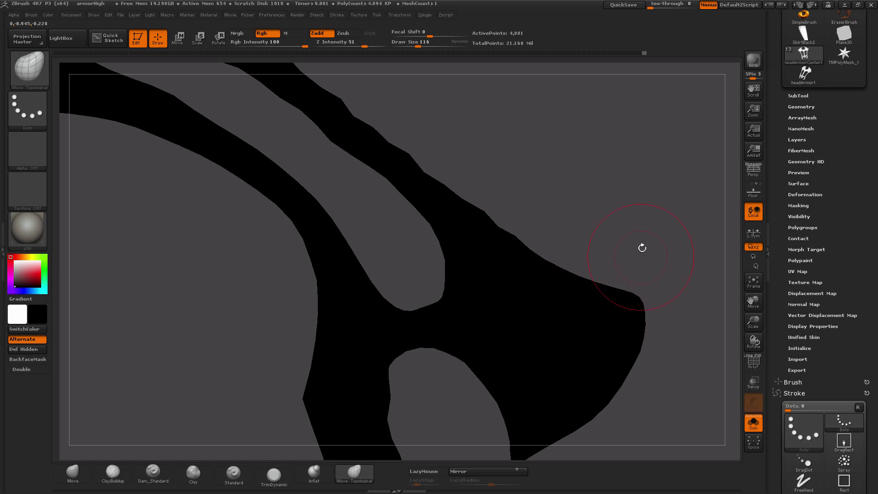
left_click_drag(640, 247, 652, 101)
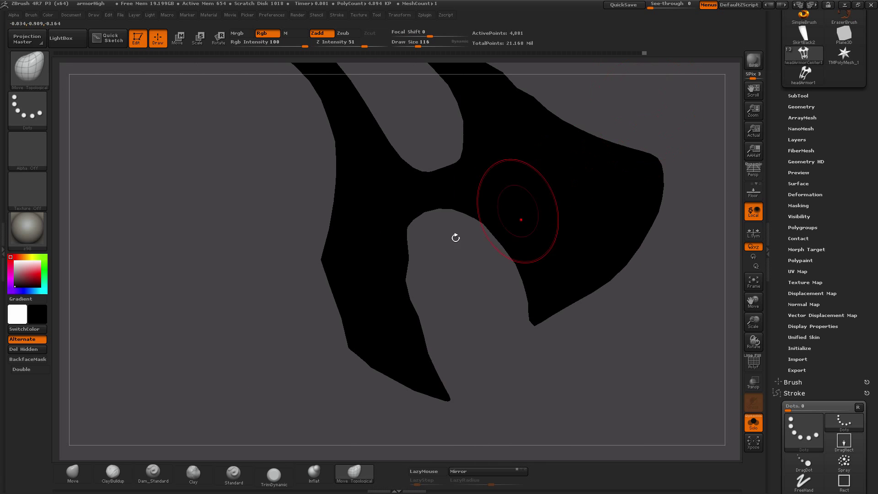
mouse_move(291, 342)
left_mouse_down("alt")
mouse_move(346, 263)
mouse_move(317, 286)
mouse_move(242, 261)
left_mouse_up("alt")
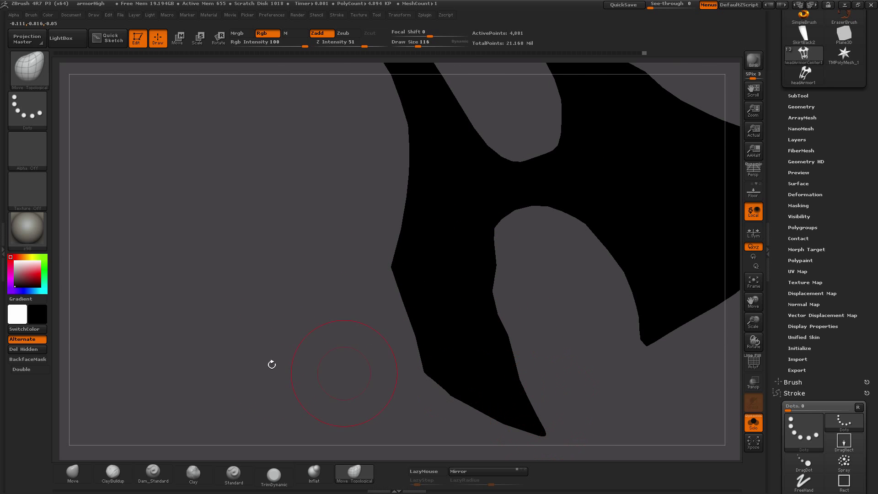
left_click_drag(272, 364, 231, 359)
left_click_drag(177, 361, 667, 319, "alt")
left_click_drag(258, 280, 259, 300, "alt")
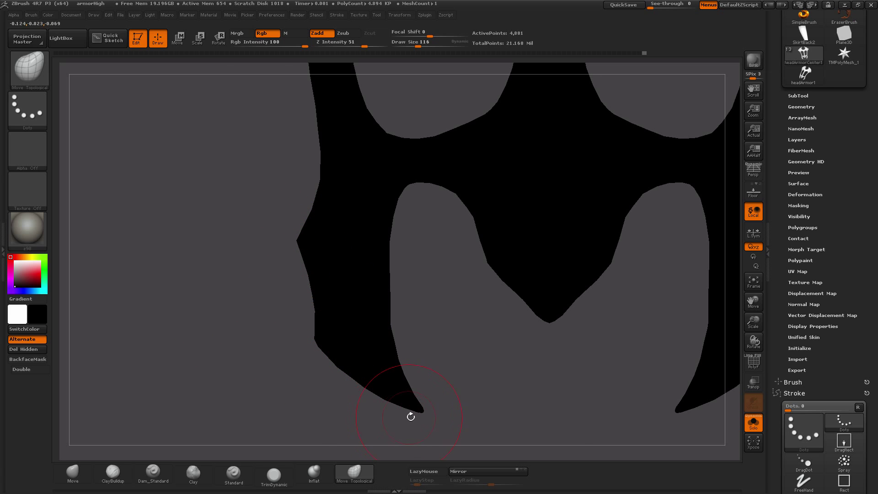
left_click_drag(268, 96, 312, 380, "alt")
left_click_drag(287, 283, 292, 292, "alt")
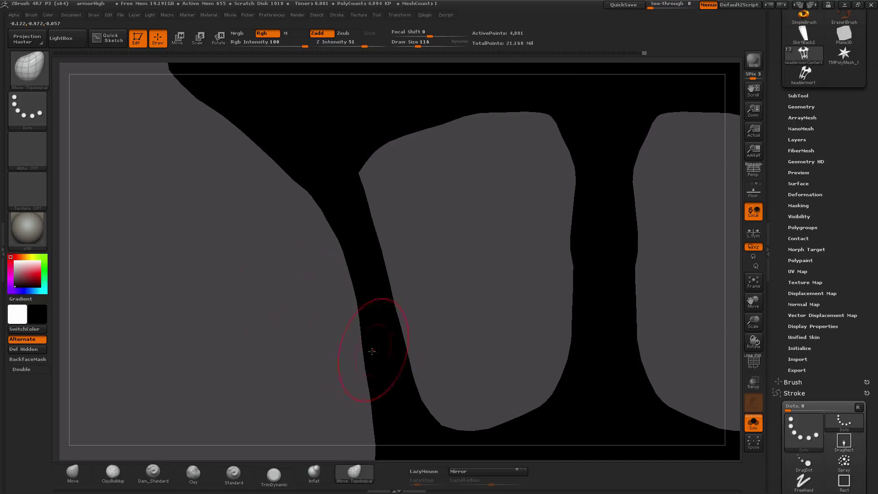
- Adjust the outlines of the side strut and central ridge with Move Topological, raising the draw size to 136
left_click_drag(364, 358, 363, 376)
left_click_drag(336, 361, 300, 337)
left_click_drag(323, 285, 225, 413, "alt")
mouse_move(410, 366)
left_mouse_down("alt")
mouse_move(385, 315)
mouse_move(408, 321)
left_mouse_up("alt")
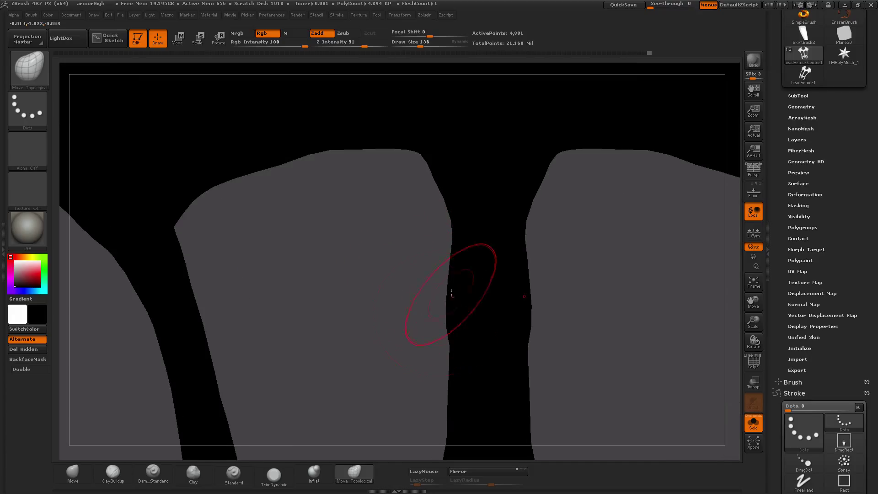
left_click_drag(364, 286, 407, 301)
left_click_drag(293, 348, 329, 361)
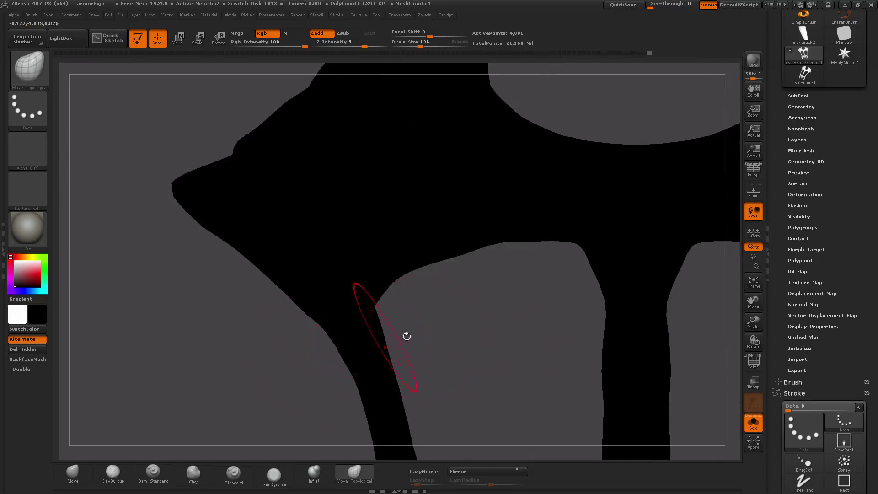
- Try the Outline Thin and z93 materials on the black armor silhouette, checking it from the side and front
left_click_drag(406, 335, 432, 285, "alt")
left_click_drag(387, 249, 315, 302)
mouse_move(296, 369)
left_mouse_down("alt")
mouse_move(265, 354)
mouse_move(262, 315)
mouse_move(320, 316)
left_mouse_up("alt")
mouse_move(320, 316)
left_mouse_down("alt")
mouse_move(358, 341)
mouse_move(369, 326)
left_mouse_up("alt")
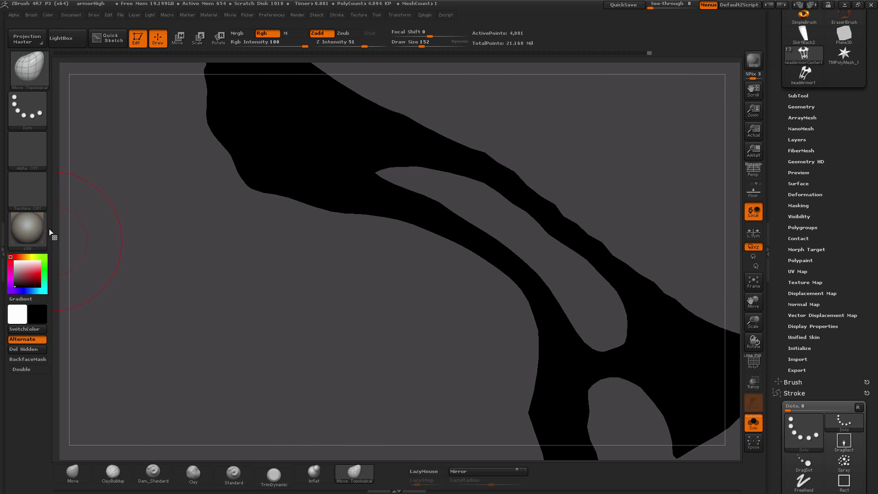
left_click(28, 229)
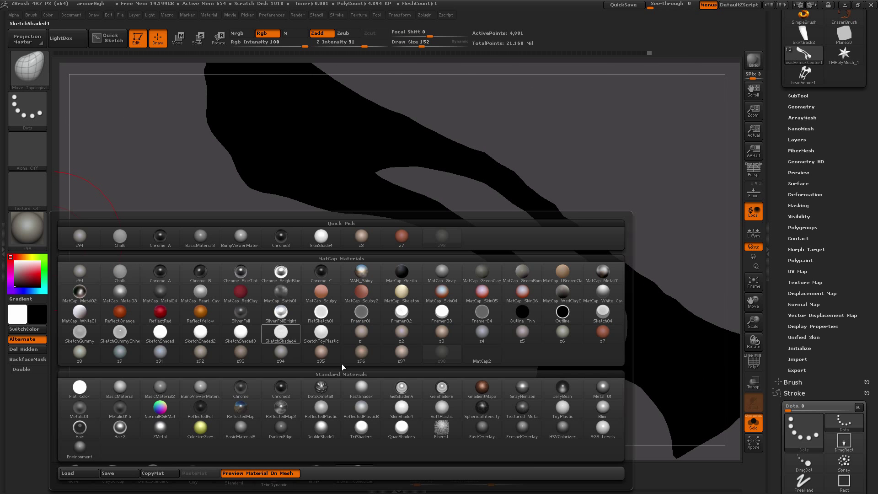
left_click(522, 314)
left_click_drag(434, 307, 239, 316)
left_click(46, 245)
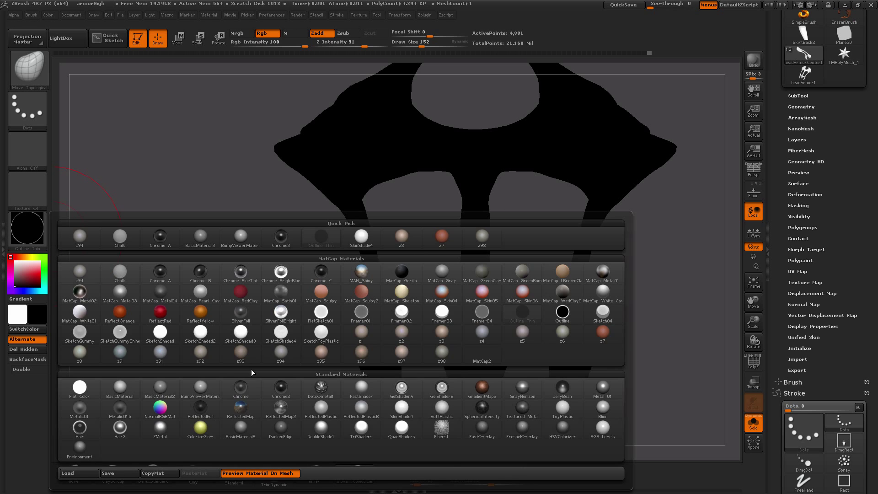
left_click(236, 363)
left_click(31, 246)
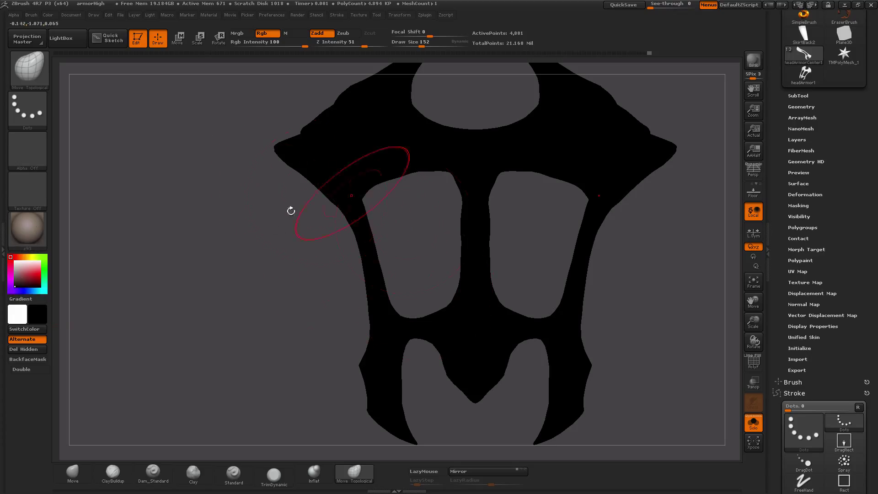
left_click_drag(291, 211, 120, 264)
- Preview the armor with BumpViewerMaterial and apply the z95 material for the black silhouette
left_click(46, 235)
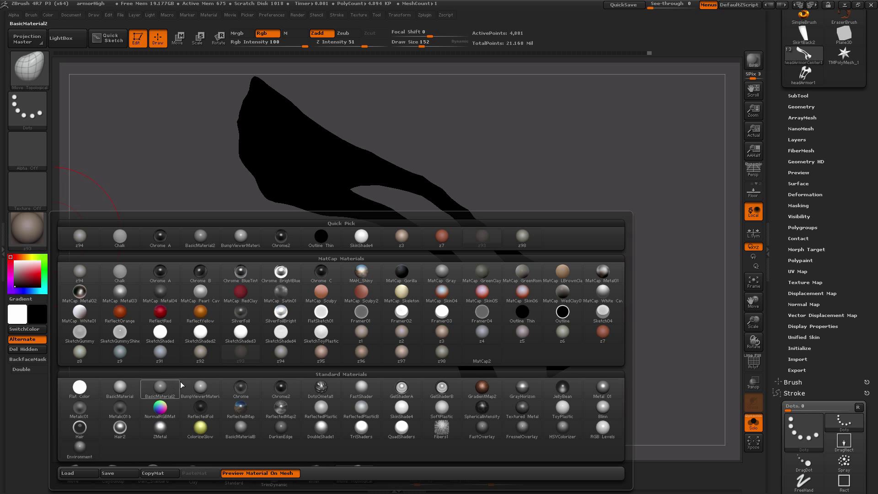
left_click(201, 387)
left_click_drag(215, 305, 167, 302, "shift")
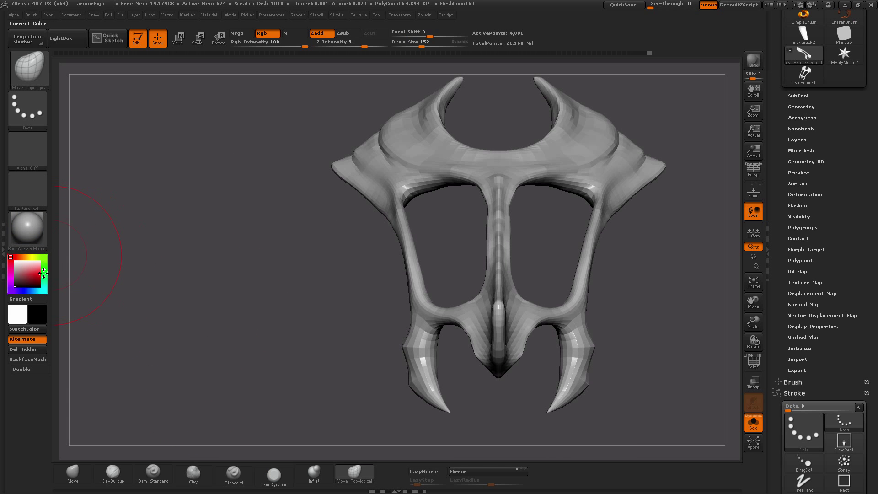
left_click(28, 236)
left_click(317, 353)
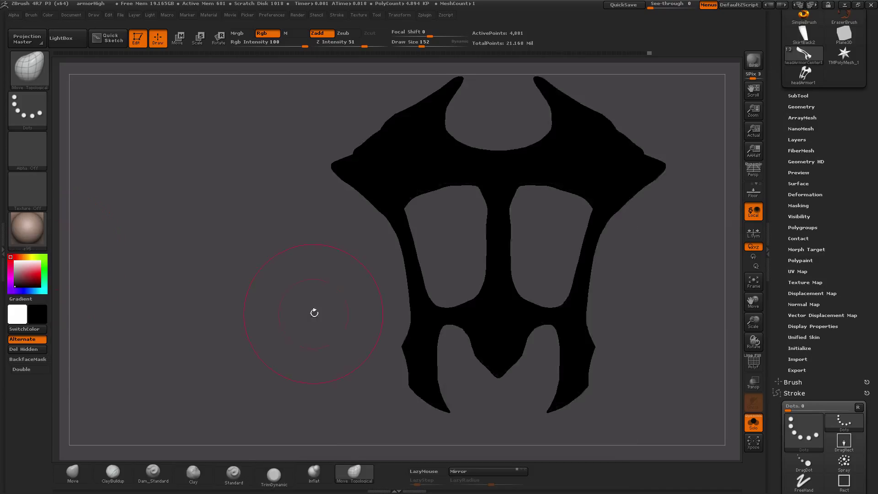
- Even out the edges of the central ridge between the two large openings with Move Topological at a draw size of 132
left_click_drag(322, 297, 224, 329, "alt")
left_click_drag(341, 237, 342, 269, "alt")
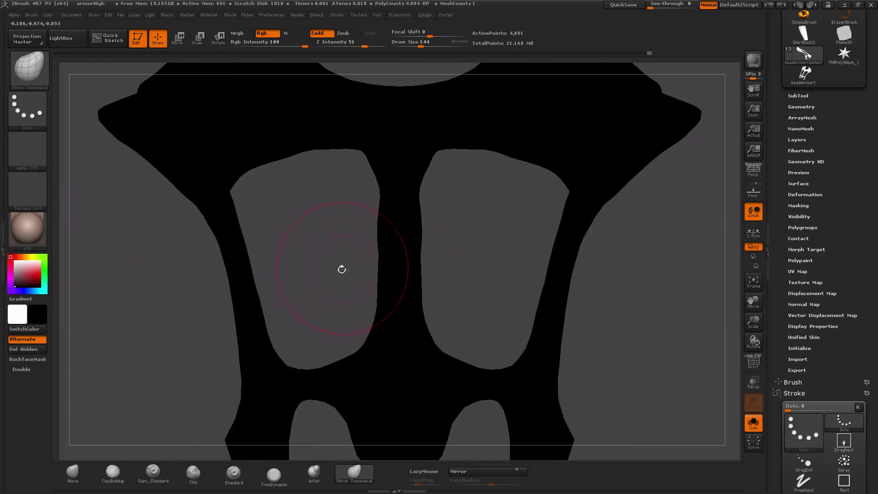
left_click_drag(338, 219, 339, 251, "alt")
left_click_drag(238, 182, 266, 278, "alt")
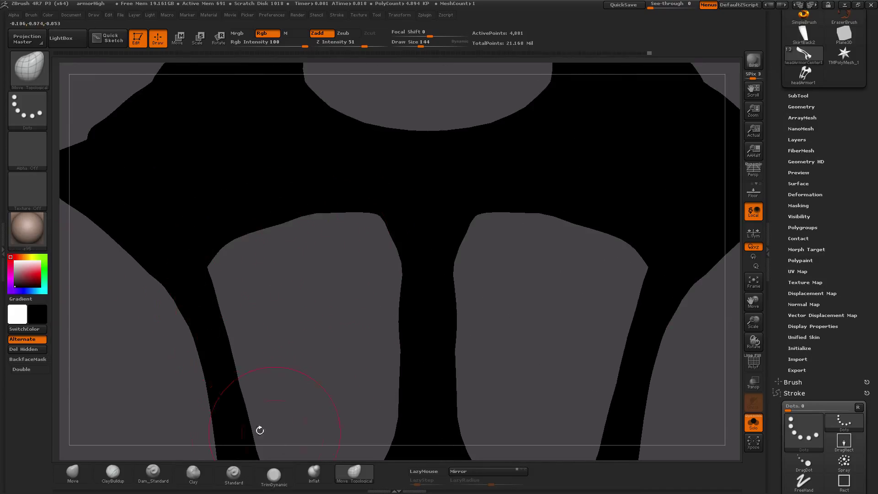
left_click_drag(378, 278, 346, 295)
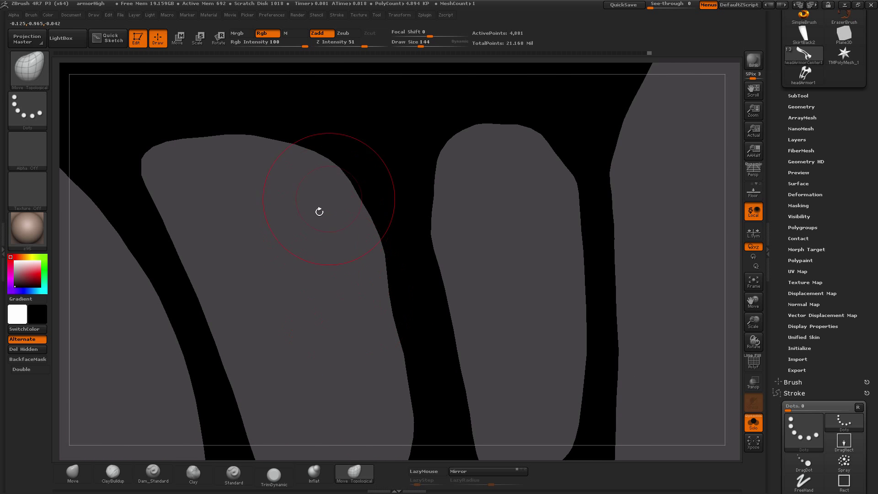
left_click_drag(319, 211, 344, 300, "shift")
left_click_drag(358, 345, 345, 301, "alt")
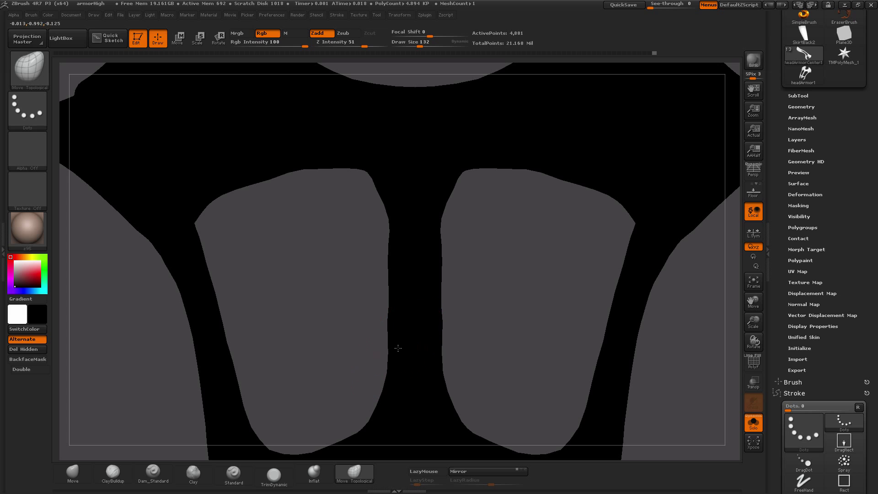
- Round the upper inner corners of the two large openings with Move Topological, raising the draw size to 148
left_click_drag(318, 341, 341, 361, "alt")
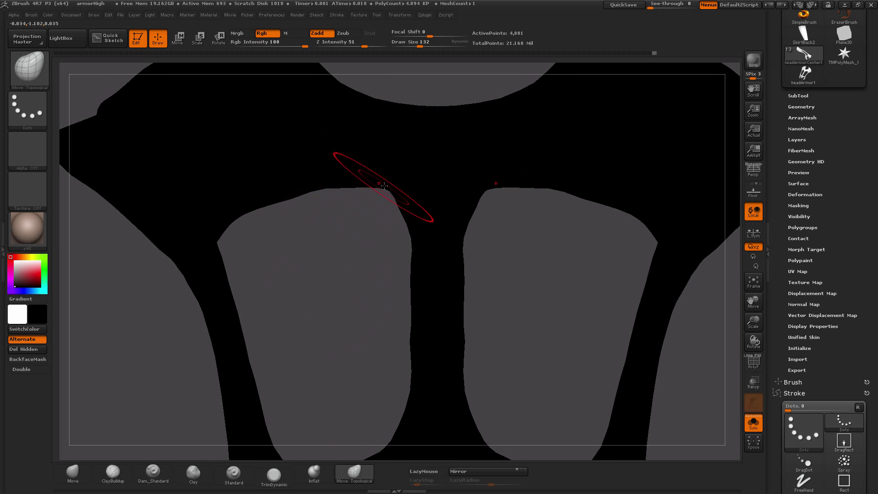
key("]")
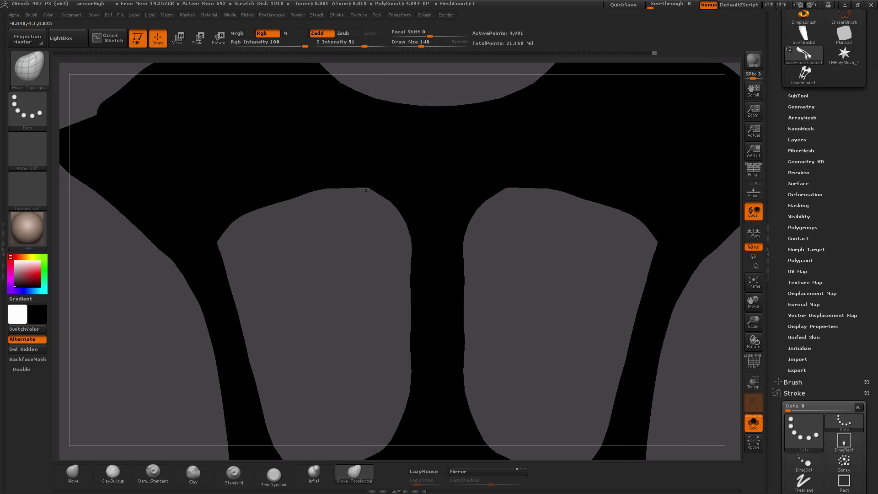
mouse_move(345, 238)
left_mouse_down()
mouse_move(382, 238)
mouse_move(331, 242)
mouse_move(384, 242)
mouse_move(334, 244)
left_mouse_up()
left_click_drag(294, 276, 264, 251)
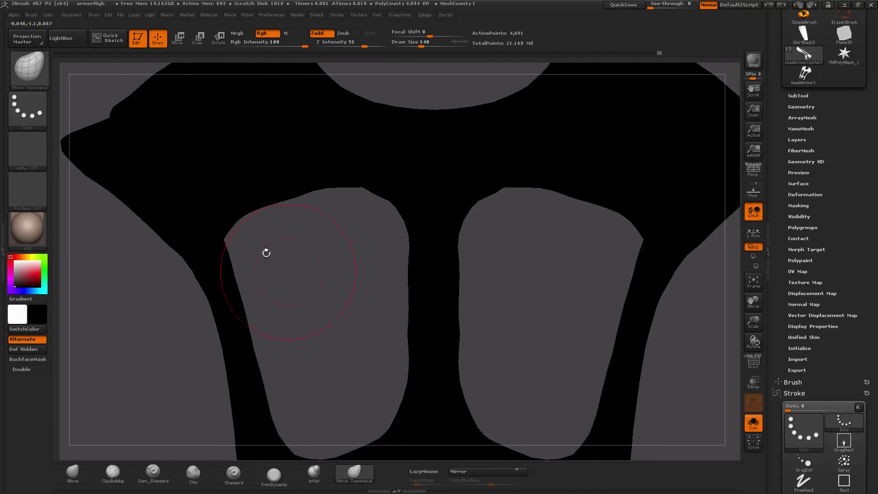
- Examine the armor's silhouette from the front and side, including the large openings, lower spikes and horn
left_click_drag(172, 306, 147, 283, "shift")
left_click_drag(146, 283, 285, 350, "alt")
left_click_drag(268, 204, 285, 285, "alt")
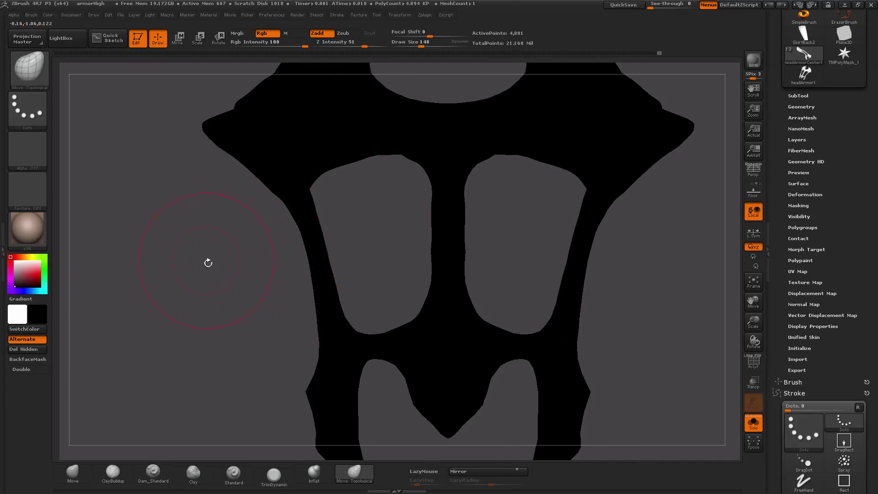
left_click_drag(208, 263, 232, 260, "alt")
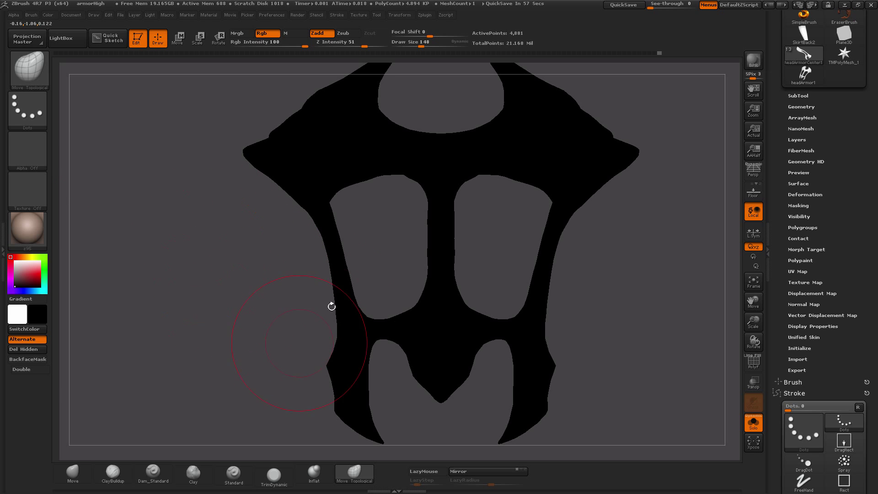
left_click_drag(195, 220, 215, 276, "alt")
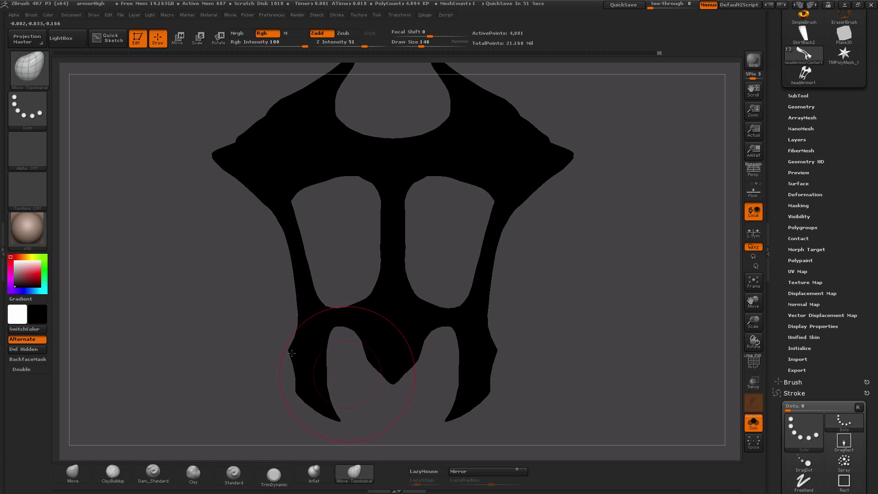
mouse_move(352, 352)
left_mouse_down()
mouse_move(313, 312)
mouse_move(329, 336)
left_mouse_up()
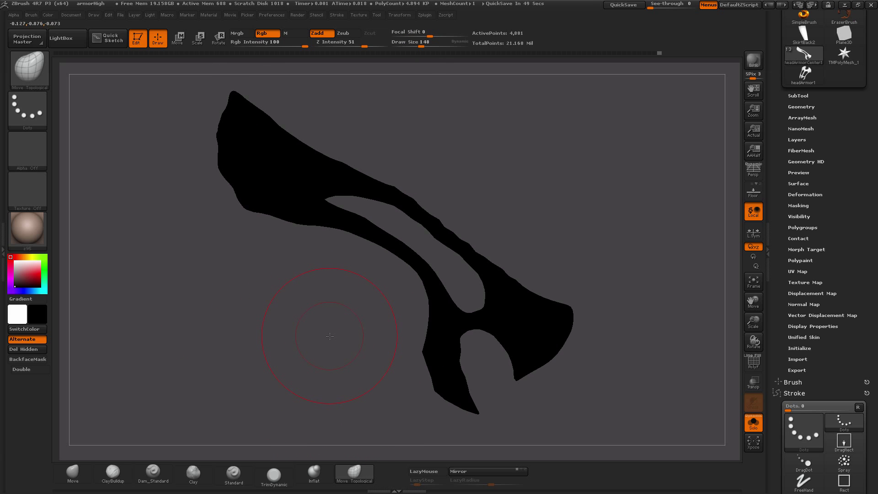
mouse_move(265, 279)
left_mouse_down("alt")
mouse_move(380, 369)
mouse_move(280, 320)
left_mouse_up("alt")
left_click_drag(192, 253, 196, 272, "alt")
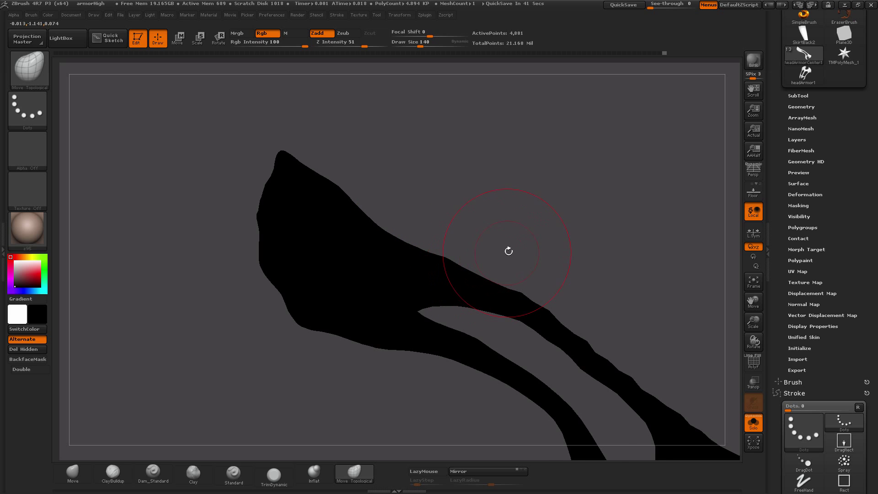
- Refine the side outline of the horn plate's rear edge with Move Topological, reducing the draw size to 84
left_click_drag(508, 249, 530, 207)
left_click_drag(619, 234, 559, 308)
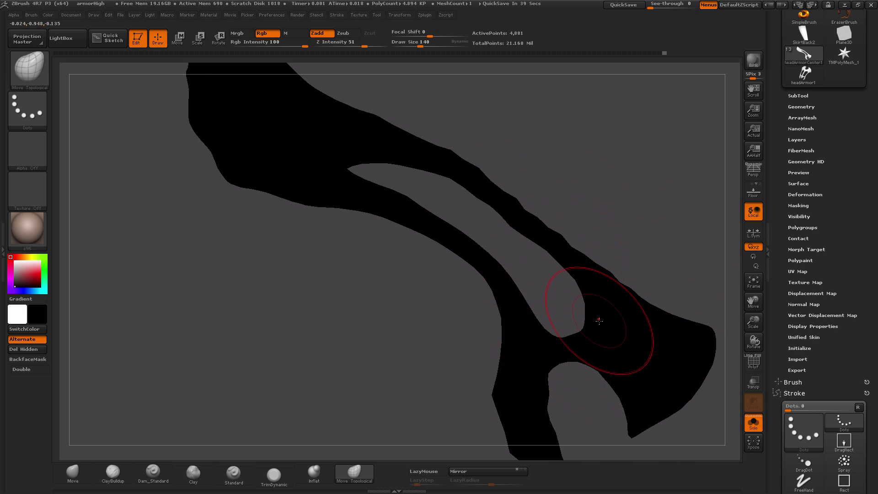
mouse_move(396, 355)
left_mouse_down()
mouse_move(392, 322)
mouse_move(325, 224)
left_mouse_up()
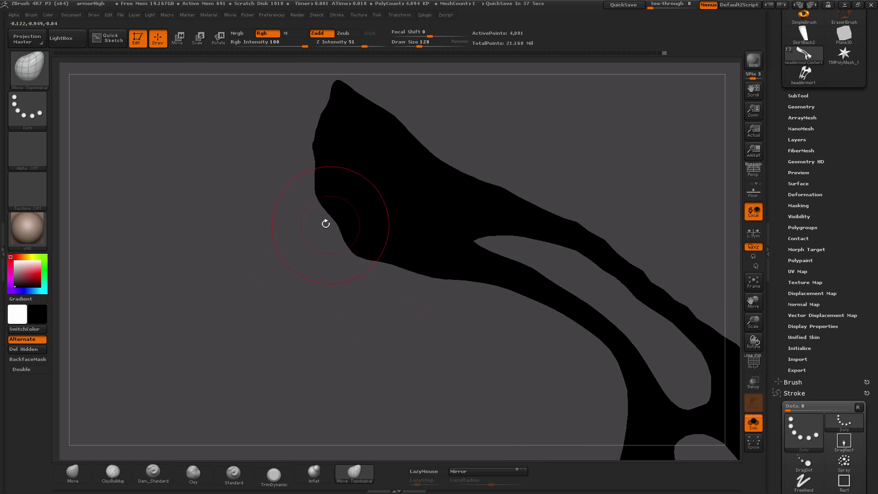
mouse_move(269, 233)
left_mouse_down()
mouse_move(344, 310)
mouse_move(323, 238)
mouse_move(329, 212)
mouse_move(315, 212)
mouse_move(326, 211)
left_mouse_up()
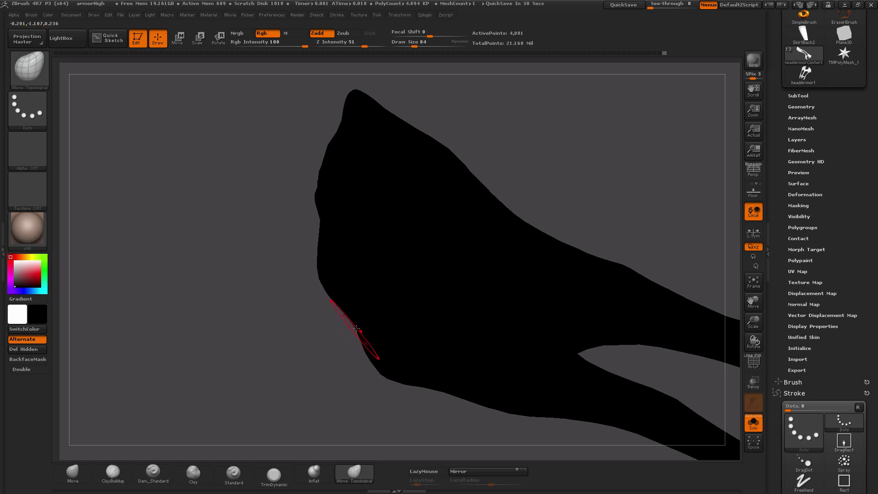
- Refine the horn plate and outer side point outlines with Move Topological, setting the draw size to 108 and 96
key("]")
left_click_drag(242, 338, 274, 299)
left_click_drag(270, 376, 256, 221, "alt")
left_click_drag(263, 267, 272, 346, "alt")
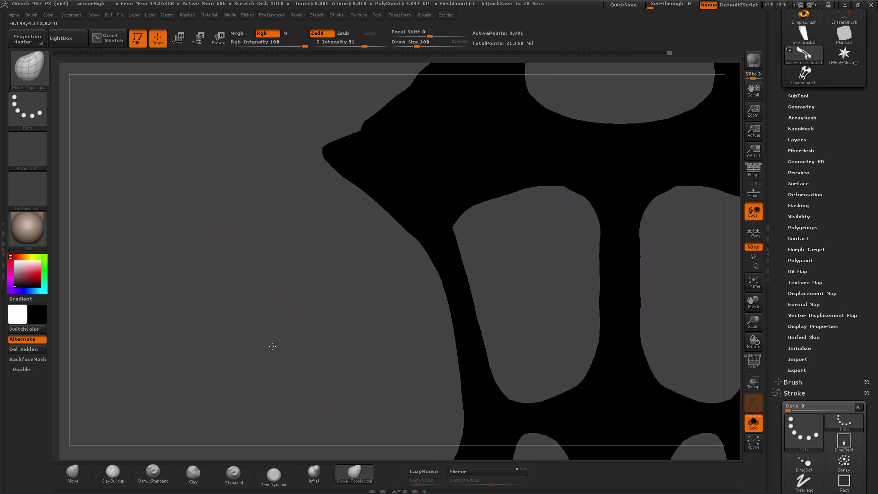
key("[")
left_click_drag(234, 192, 383, 284)
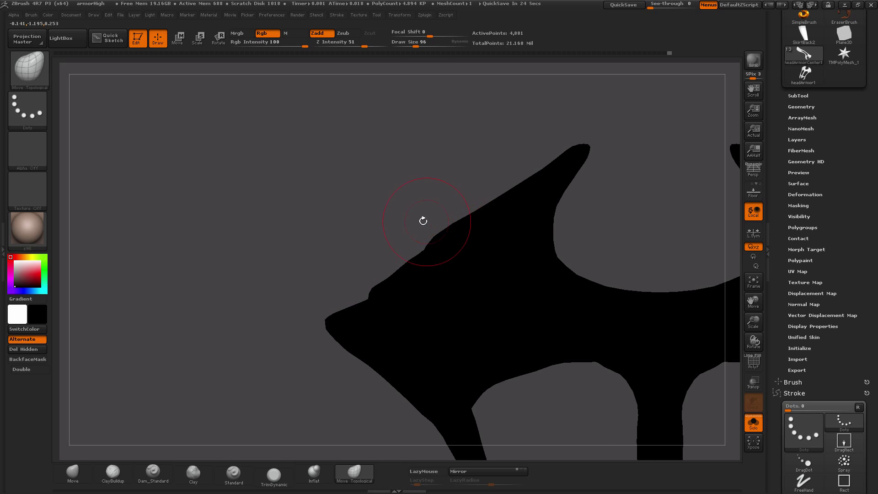
left_click_drag(423, 221, 302, 285, "shift")
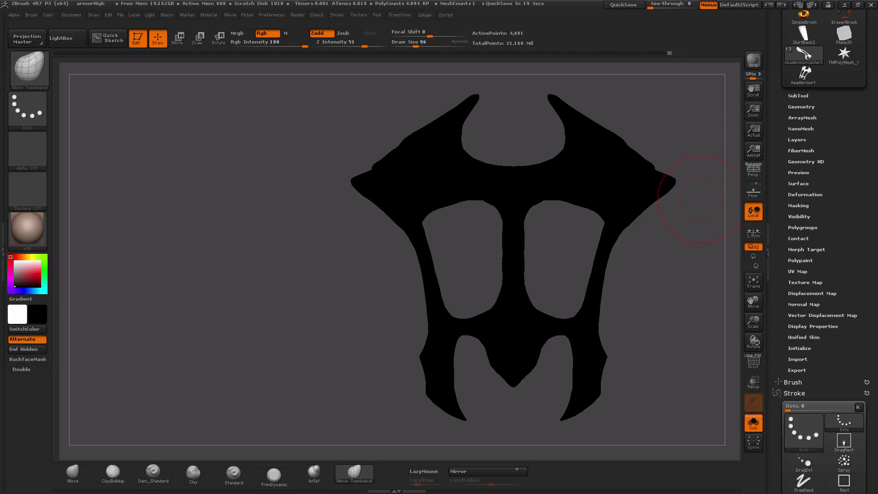
- Switch to Photoshop to compare the armor's silhouette with the painted concept, and return to ZBrush
mouse_move(439, 493)
left_click(119, 487)
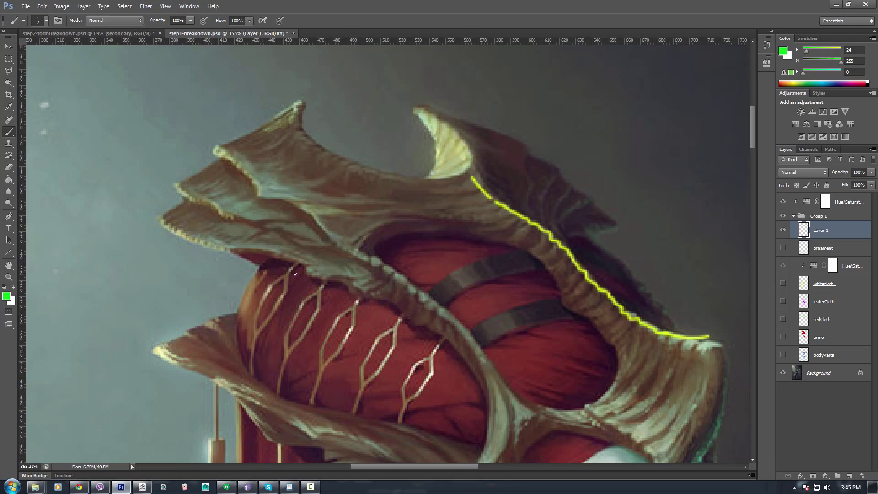
scroll(333, 286, "down", 3, "alt")
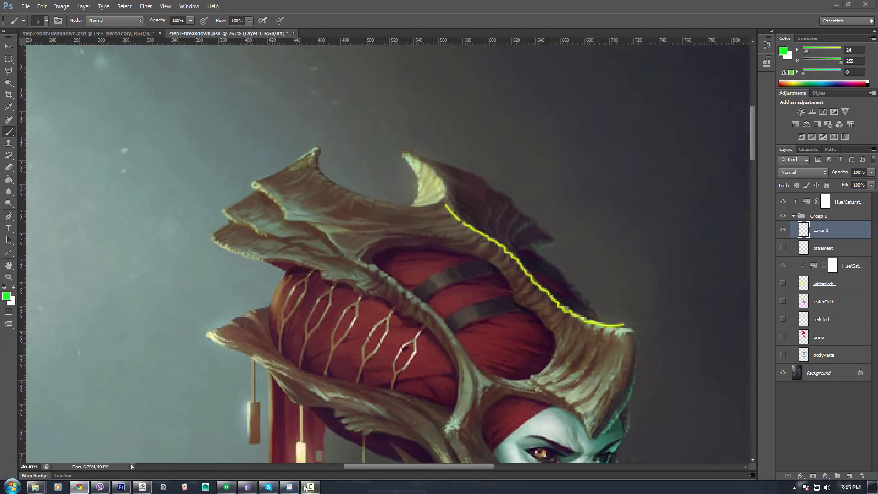
left_click(143, 486)
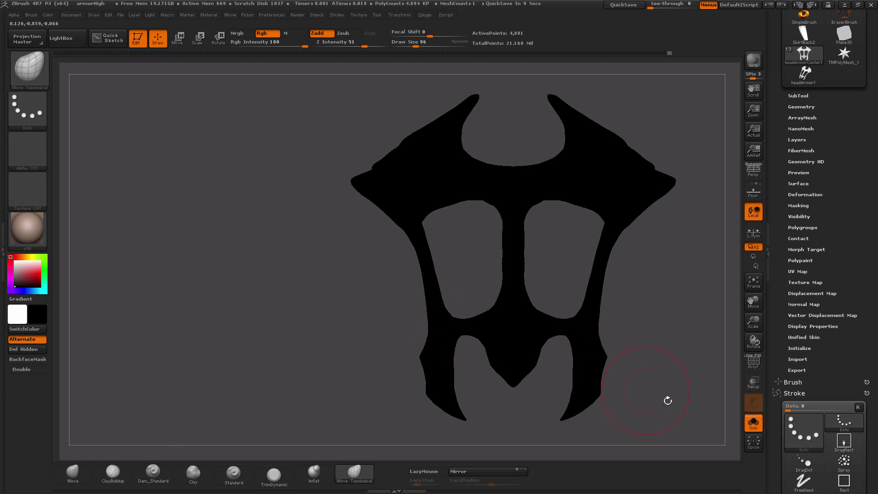
- Set the color to white to show the armor's shading and inspect its forms from the side and front
left_click(19, 262)
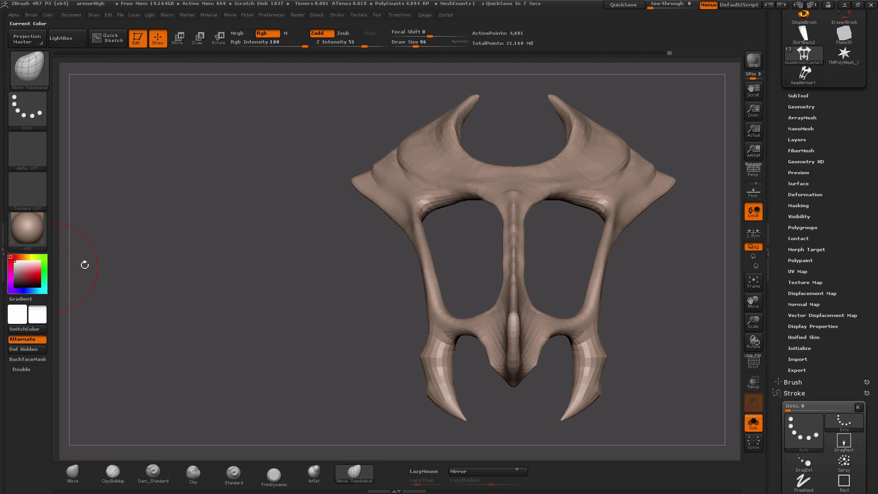
mouse_move(84, 260)
left_mouse_down()
mouse_move(348, 318)
mouse_move(235, 310)
mouse_move(321, 344)
left_mouse_up()
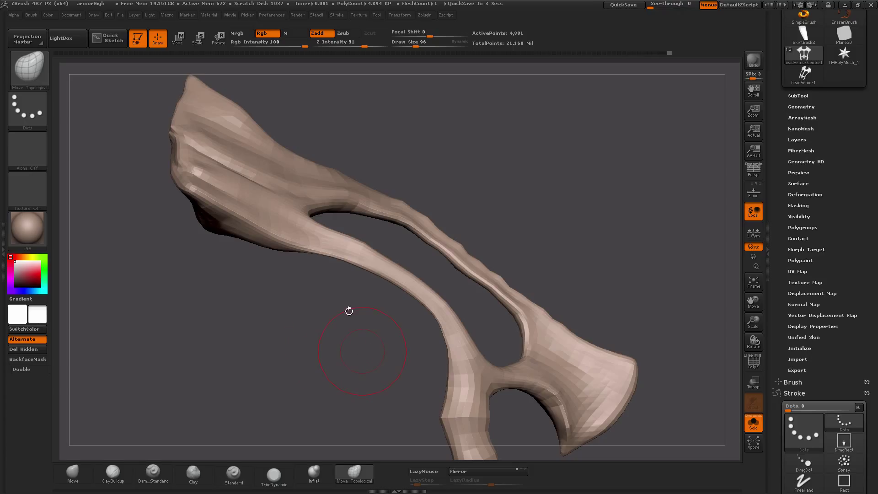
left_click_drag(349, 311, 406, 300)
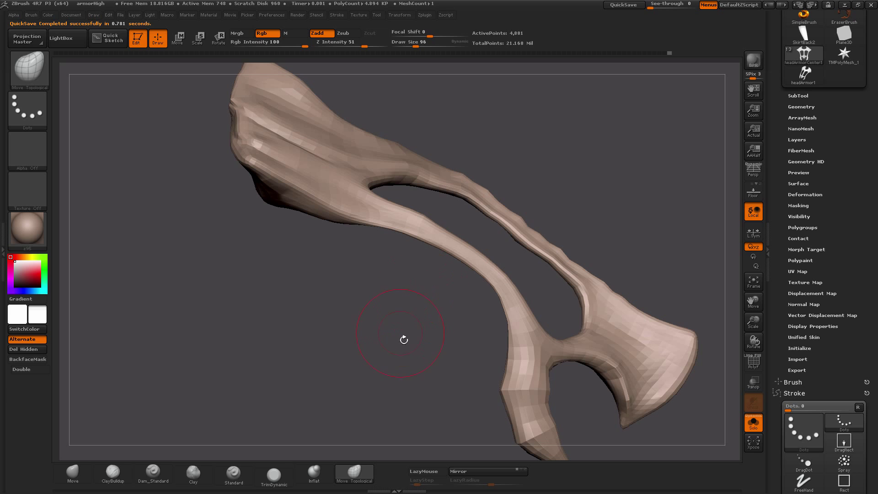
mouse_move(444, 382)
left_mouse_down()
mouse_move(392, 293)
mouse_move(290, 294)
mouse_move(274, 267)
mouse_move(277, 300)
mouse_move(323, 352)
mouse_move(299, 308)
mouse_move(299, 343)
mouse_move(316, 362)
mouse_move(290, 350)
mouse_move(272, 317)
mouse_move(309, 341)
mouse_move(257, 333)
left_mouse_up()
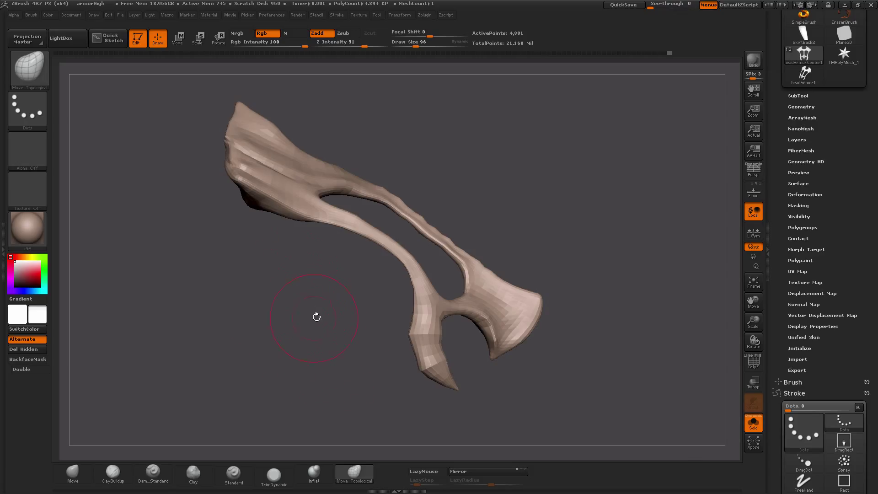
mouse_move(319, 315)
left_mouse_down()
mouse_move(341, 361)
mouse_move(268, 270)
mouse_move(275, 292)
mouse_move(356, 334)
mouse_move(290, 310)
mouse_move(318, 331)
mouse_move(298, 316)
mouse_move(290, 320)
mouse_move(301, 284)
left_mouse_up()
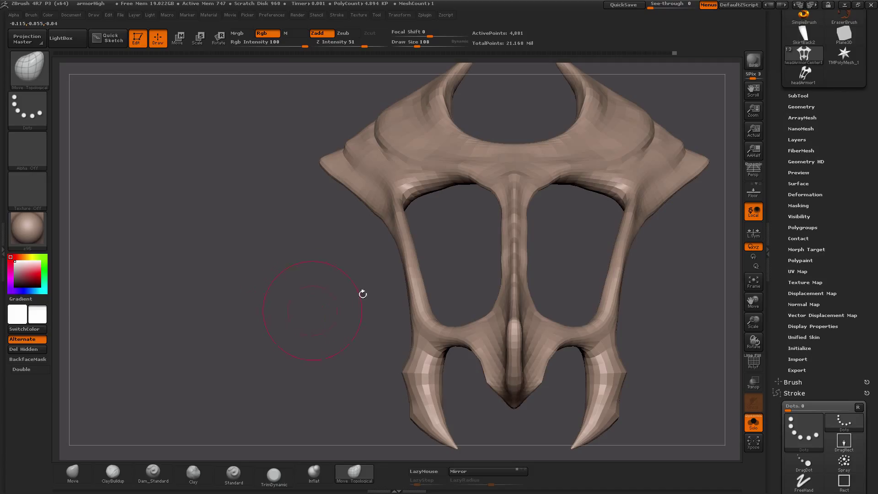
- Divide the armor mesh once to subdivision level 2 and inspect the smoothed surface from the side
scroll(823, 183, "up", 2)
left_click(800, 161)
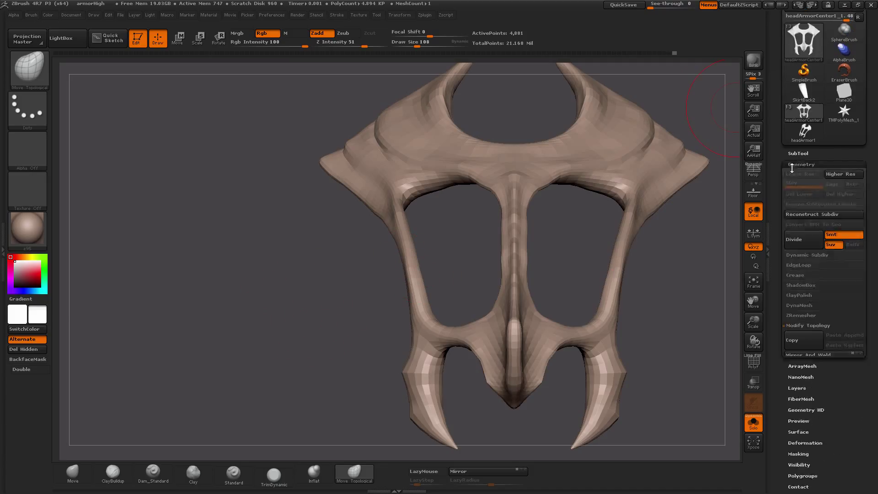
left_click(792, 218)
mouse_move(284, 303)
left_mouse_down()
mouse_move(308, 315)
mouse_move(300, 349)
mouse_move(323, 352)
mouse_move(310, 339)
mouse_move(320, 350)
mouse_move(332, 347)
left_mouse_up()
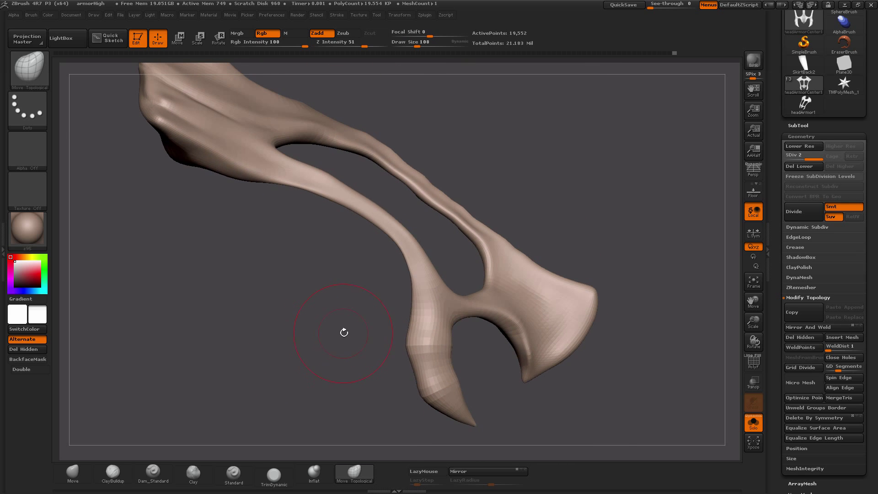
- Return the armor to subdivision level 1 and refine the central strut's ridge with Move Topological at draw size 72
mouse_move(317, 313)
left_mouse_down()
mouse_move(281, 351)
mouse_move(522, 137)
mouse_move(574, 219)
mouse_move(554, 217)
mouse_move(551, 234)
left_mouse_up()
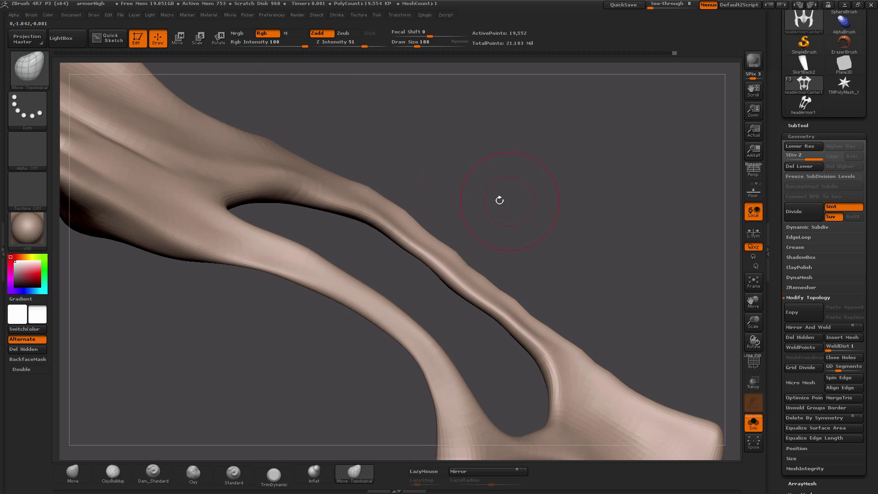
mouse_move(499, 200)
left_mouse_down()
mouse_move(438, 233)
mouse_move(526, 215)
mouse_move(741, 212)
left_mouse_up()
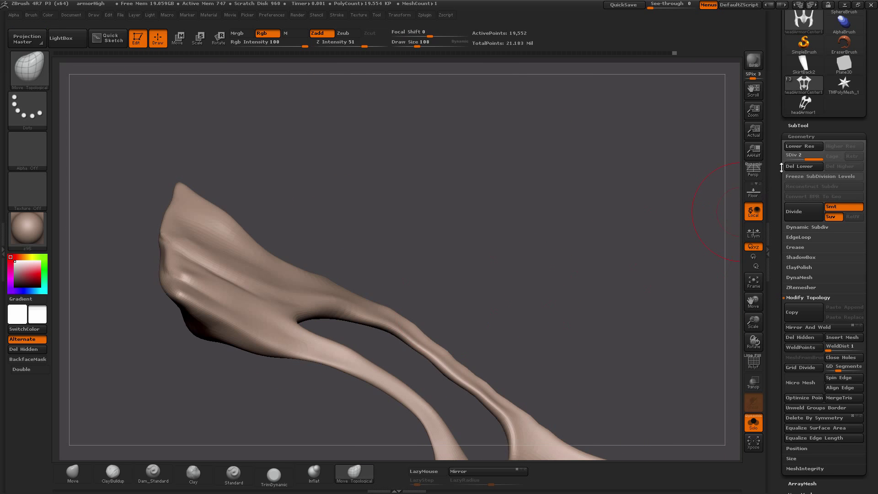
left_click_drag(795, 159, 711, 158)
mouse_move(523, 233)
left_mouse_down()
mouse_move(533, 166)
mouse_move(580, 273)
mouse_move(525, 192)
left_mouse_up()
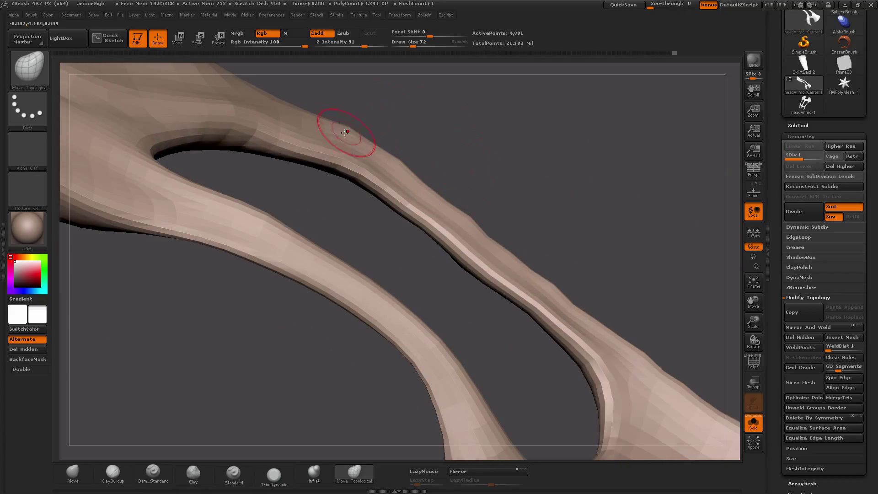
mouse_move(469, 174)
left_mouse_down()
mouse_move(418, 171)
mouse_move(405, 159)
left_mouse_up()
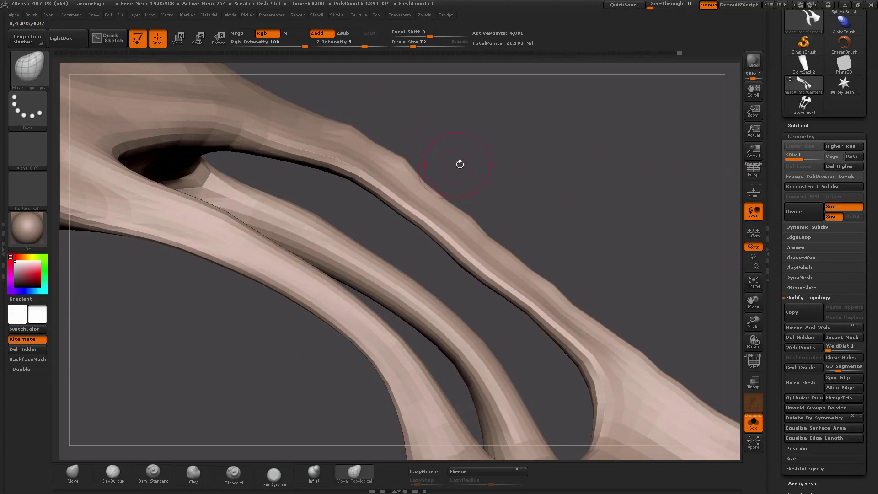
left_click_drag(445, 204, 450, 199)
mouse_move(510, 210)
left_mouse_down()
mouse_move(543, 213)
mouse_move(527, 178)
mouse_move(582, 153)
mouse_move(450, 152)
left_mouse_up()
- Pull the cheek prong's outer surface outward with the Move brush to give it a fuller form
mouse_move(228, 269)
left_mouse_down()
mouse_move(211, 274)
mouse_move(243, 303)
mouse_move(243, 262)
mouse_move(231, 325)
mouse_move(290, 292)
left_mouse_up()
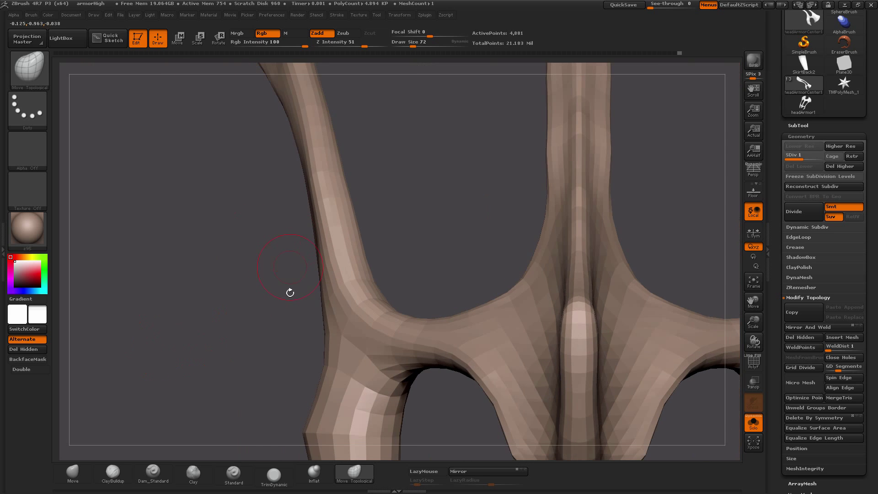
left_click(153, 473)
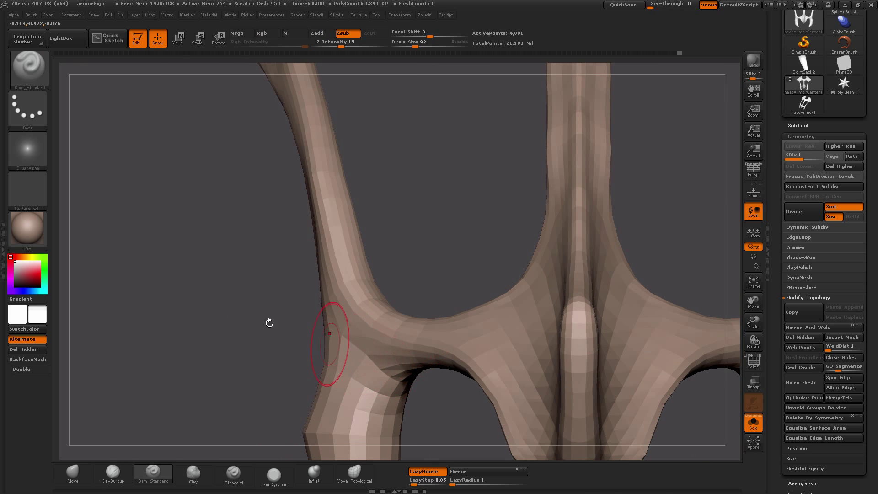
mouse_move(270, 321)
left_mouse_down()
mouse_move(220, 266)
mouse_move(245, 313)
left_mouse_up()
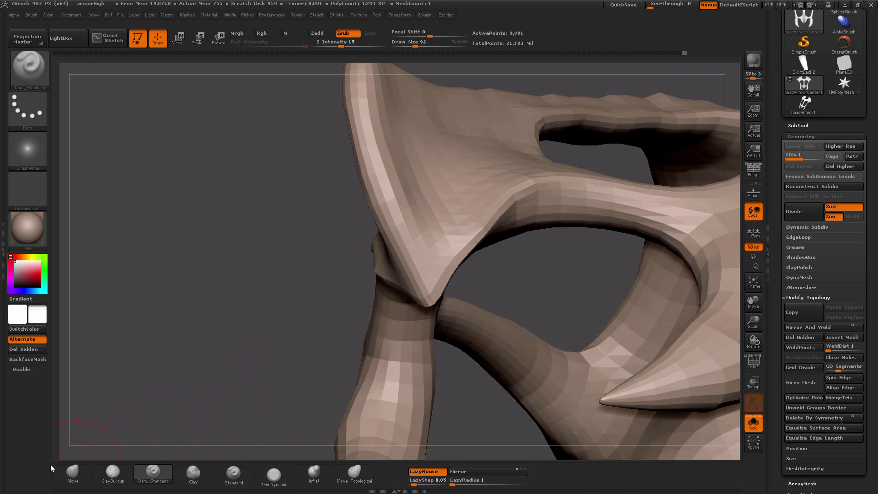
left_click(71, 472)
left_click_drag(300, 345, 311, 298)
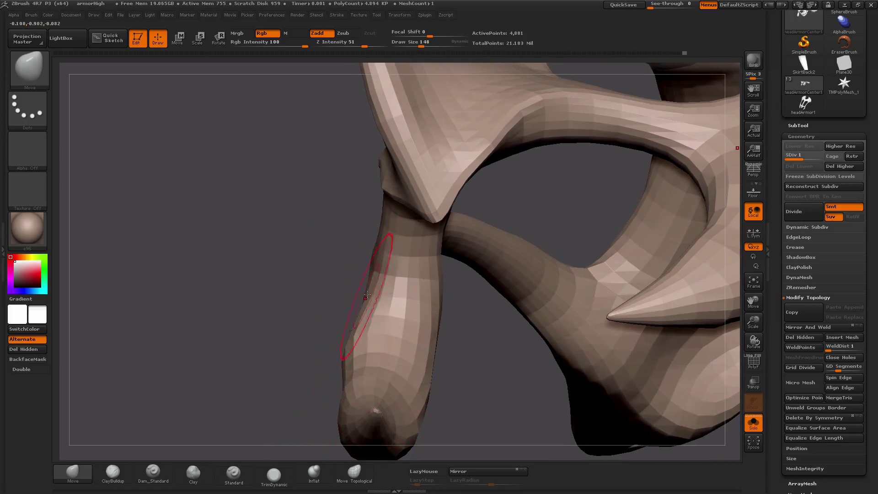
left_click_drag(371, 278, 336, 273)
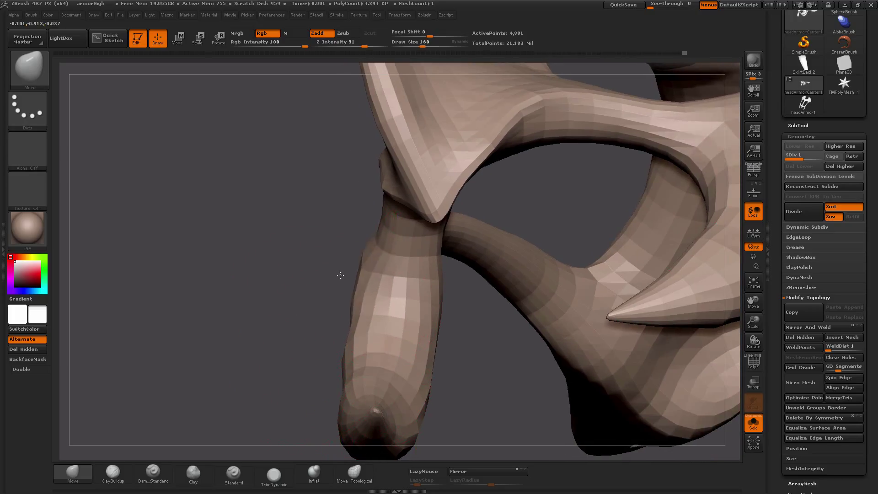
left_click_drag(283, 279, 344, 269)
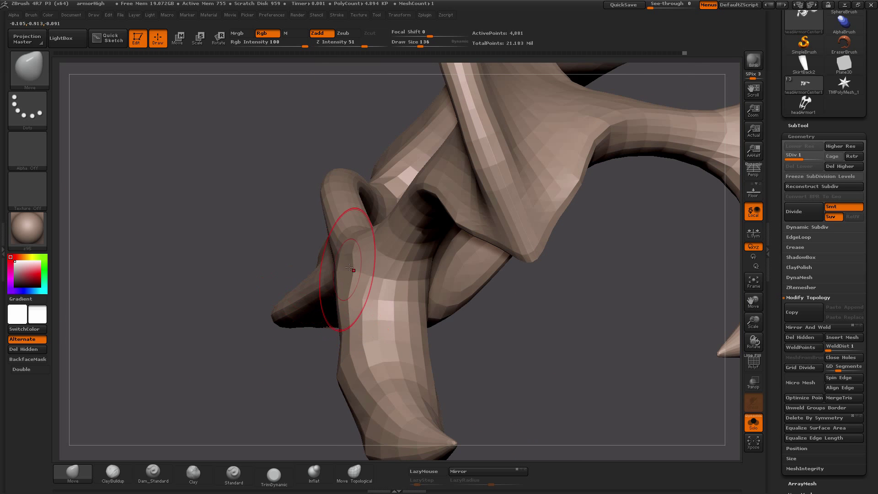
- Adjust the curve of the outer side struts with the Move brush at draw size 140, checking from several angles
mouse_move(212, 239)
left_mouse_down()
mouse_move(155, 248)
mouse_move(164, 345)
mouse_move(197, 298)
mouse_move(194, 315)
mouse_move(215, 314)
mouse_move(192, 317)
mouse_move(331, 342)
mouse_move(175, 311)
left_mouse_up()
left_click_drag(321, 312, 226, 352, "alt")
left_click_drag(226, 351, 268, 370, "alt")
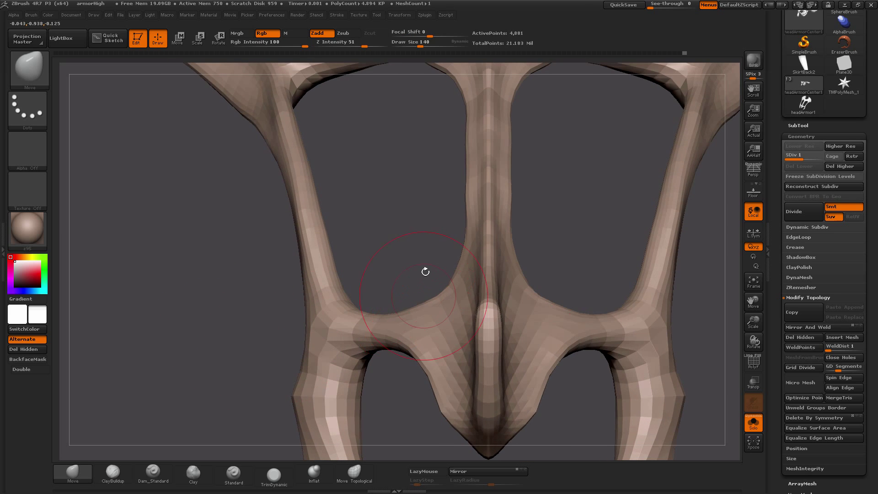
mouse_move(425, 273)
left_mouse_down()
mouse_move(448, 316)
mouse_move(407, 256)
mouse_move(354, 274)
left_mouse_up()
left_click_drag(157, 282, 199, 285)
key("bracketright")
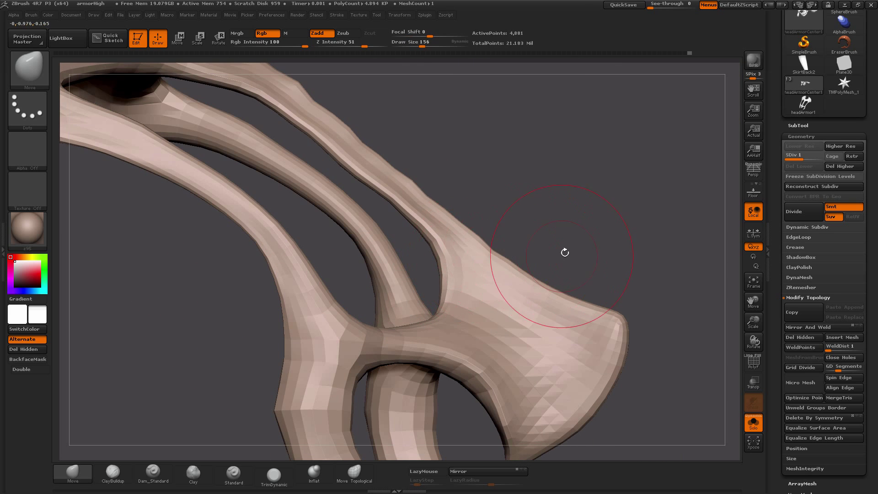
mouse_move(564, 251)
left_mouse_down("alt")
mouse_move(558, 183)
mouse_move(547, 199)
mouse_move(493, 204)
left_mouse_up("alt")
left_click_drag(183, 261, 444, 352, "alt")
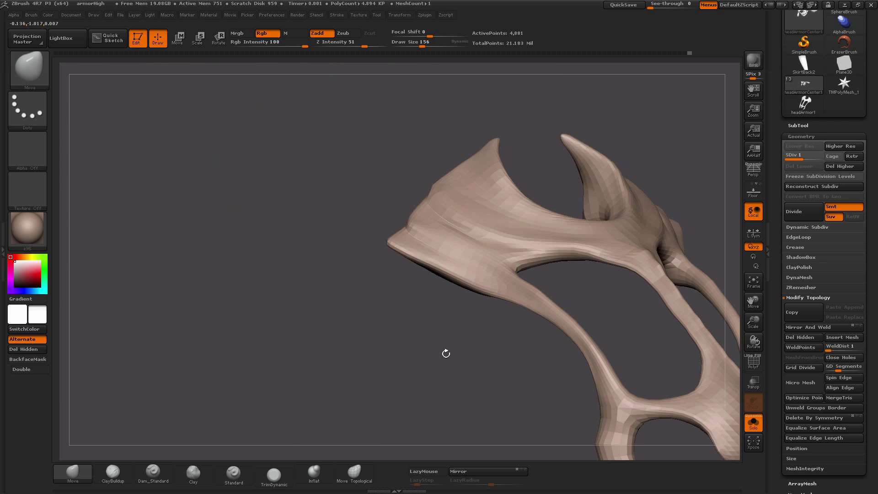
left_click_drag(389, 324, 181, 271)
left_click_drag(158, 256, 233, 271, "alt")
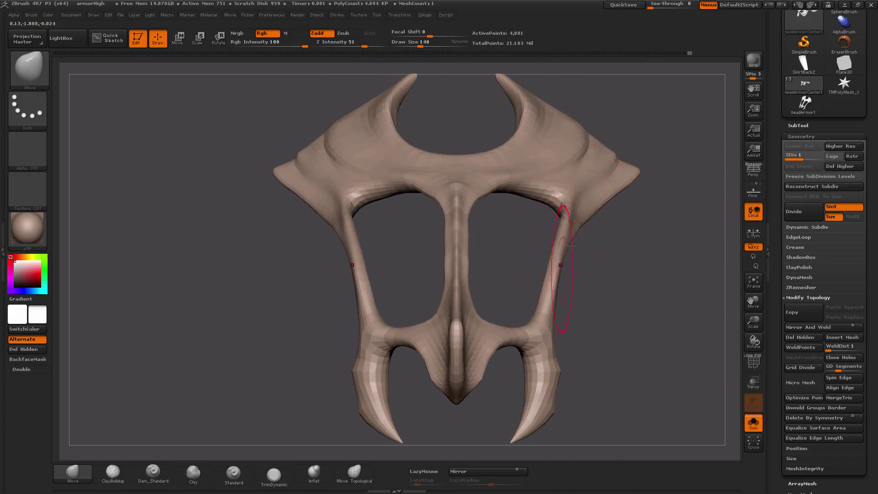
left_click_drag(521, 272, 399, 292, "alt")
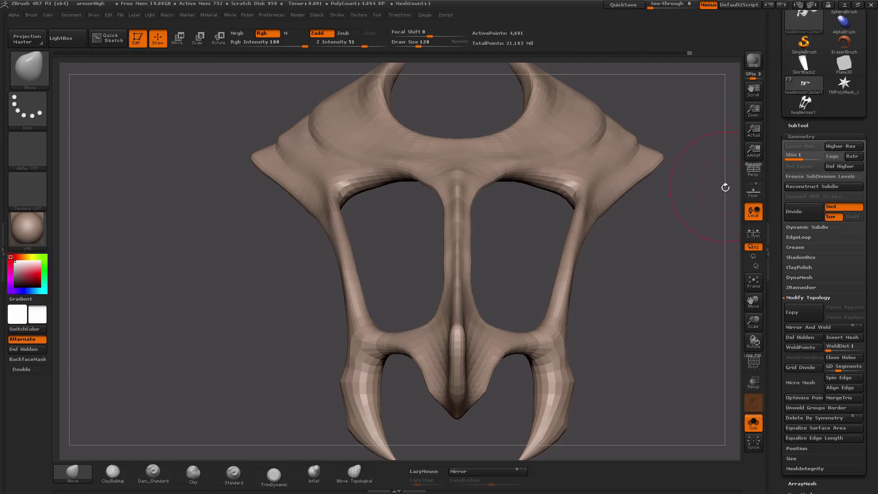
- Compare the armor's proportions from the front with perspective distortion on and off, leaving perspective off
left_click(752, 174)
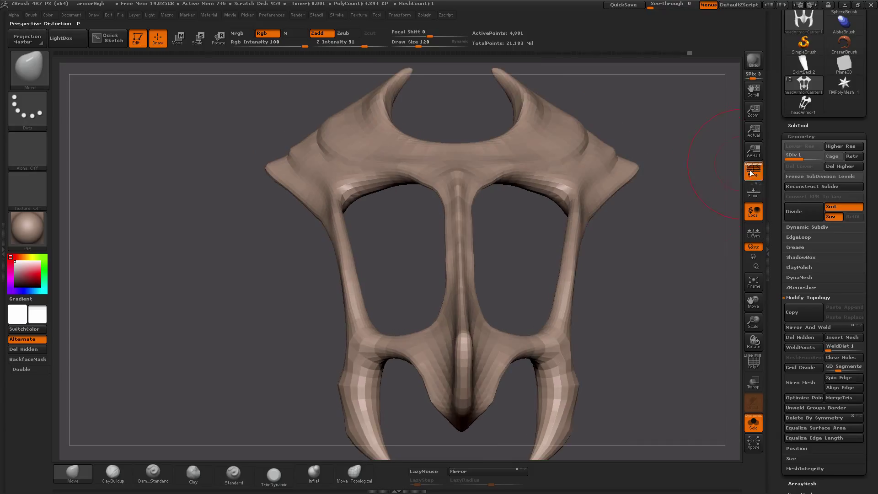
left_click(752, 174)
left_click_drag(676, 224, 673, 215, "alt")
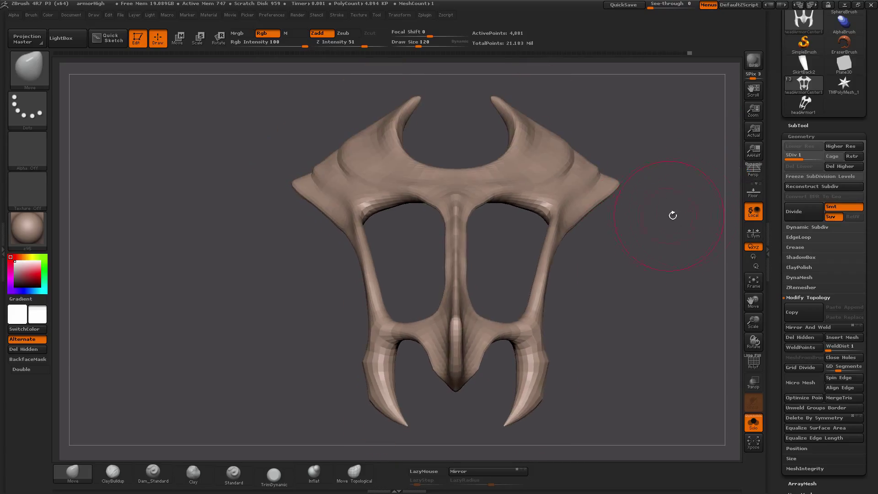
left_click(753, 172)
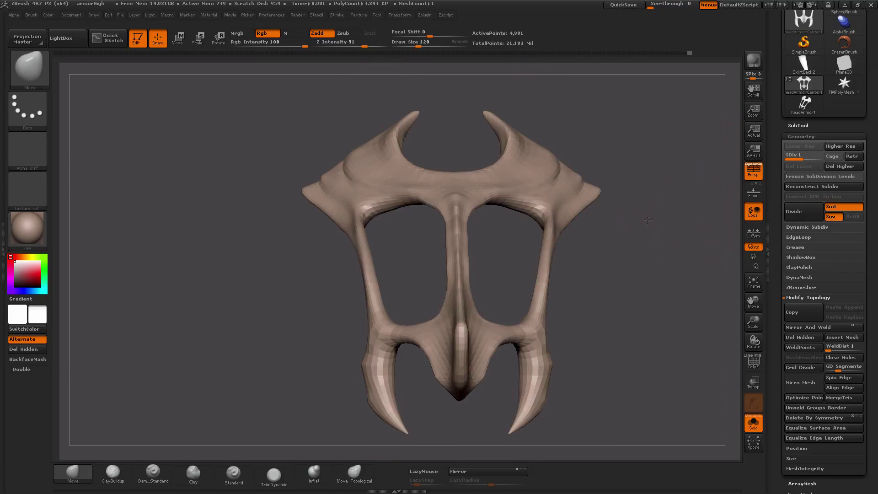
left_click_drag(622, 227, 654, 214)
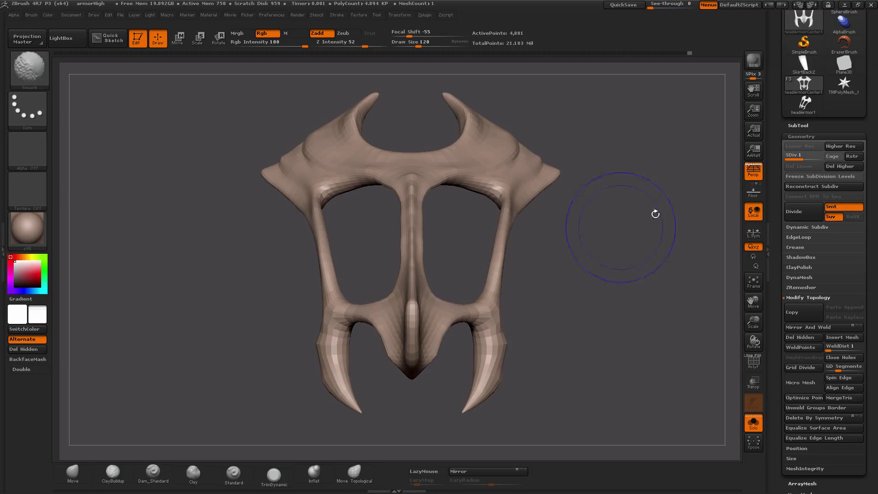
left_click(755, 174)
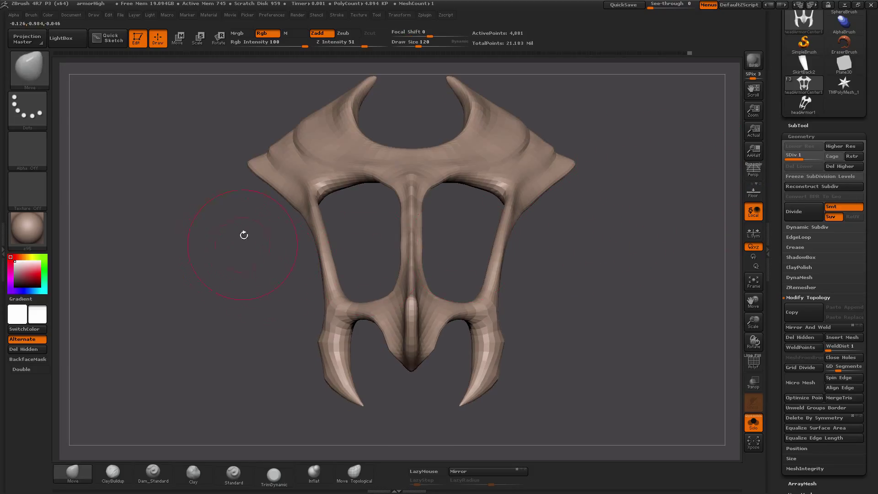
left_click_drag(244, 235, 491, 248)
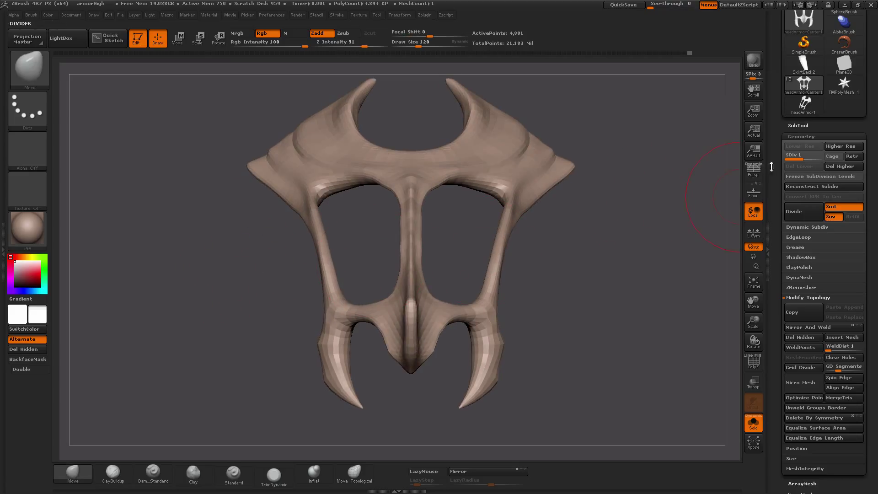
left_click(747, 177)
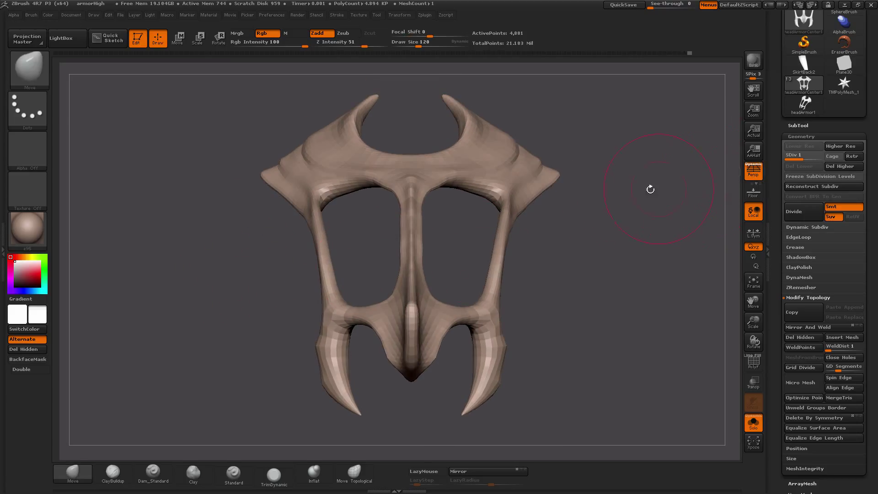
left_click_drag(648, 189, 665, 274)
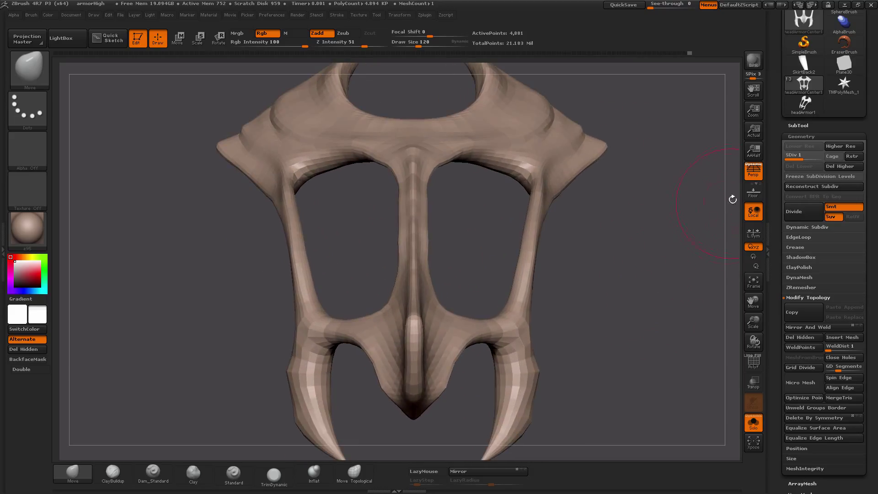
left_click_drag(675, 212, 665, 196, "alt")
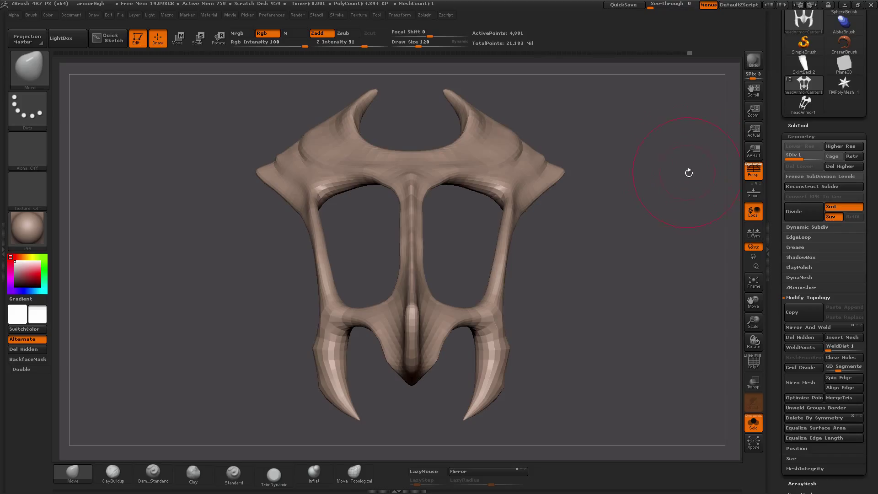
left_click_drag(667, 256, 725, 194)
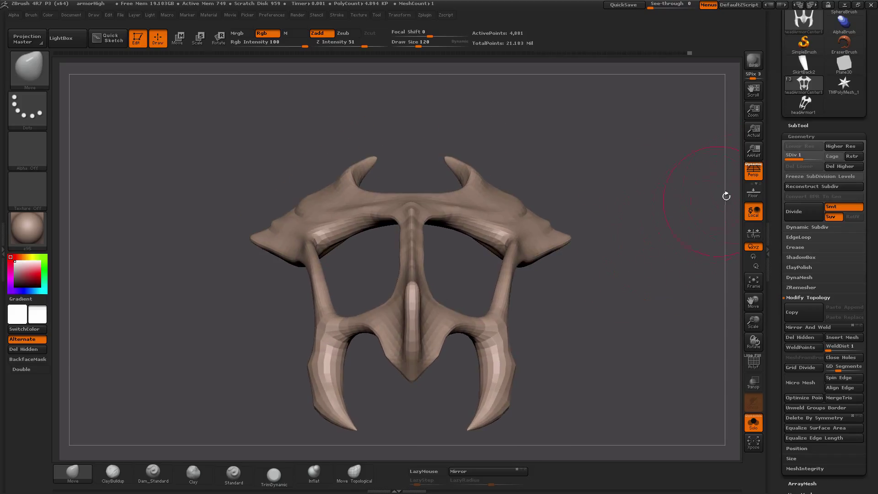
left_click(757, 172)
mouse_move(658, 197)
left_mouse_down()
mouse_move(638, 206)
mouse_move(630, 195)
mouse_move(654, 204)
left_mouse_up()
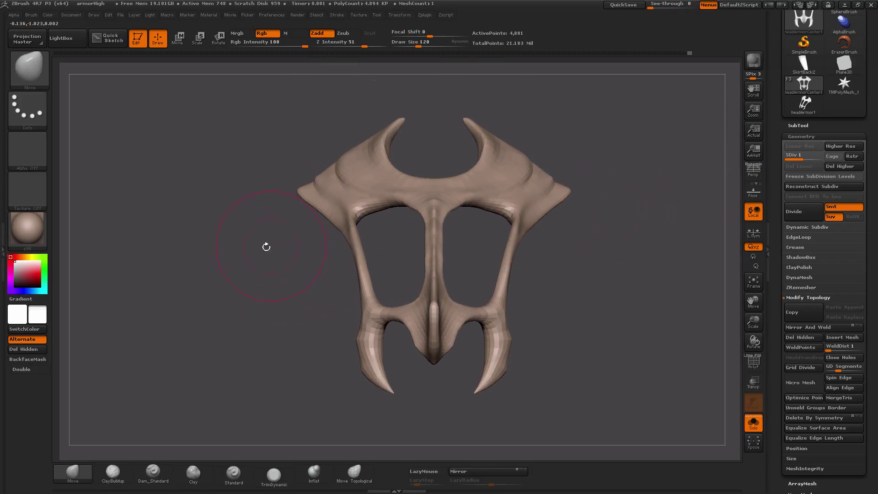
- Choose Move Topological with draw size 148 and examine the side struts from front and three-quarter views
mouse_move(264, 247)
left_mouse_down("alt")
mouse_move(267, 260)
mouse_move(273, 250)
left_mouse_up("alt")
left_click_drag(273, 220, 282, 245)
mouse_move(271, 308)
left_mouse_down("alt")
mouse_move(266, 252)
mouse_move(244, 276)
mouse_move(236, 273)
left_mouse_up("alt")
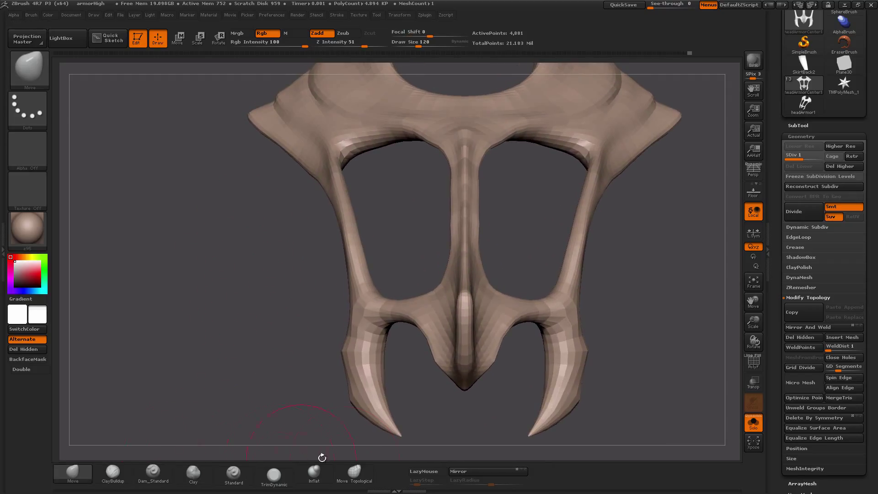
left_click(354, 473)
mouse_move(256, 233)
left_mouse_down()
mouse_move(249, 199)
mouse_move(257, 210)
mouse_move(247, 217)
left_mouse_up()
left_click_drag(246, 217, 301, 244, "alt")
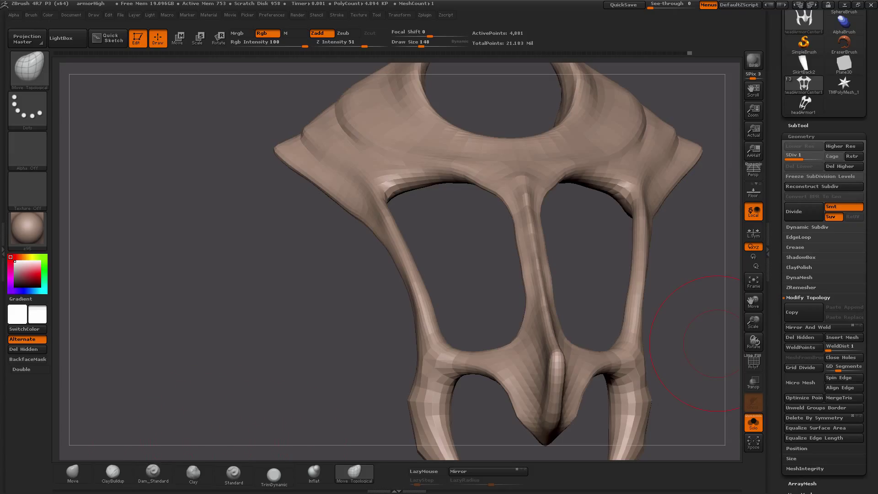
- Switch to Photoshop, outline the cheek prong, horn opening and strut contours on the concept's Layer 1, and return to ZBrush
left_click(121, 487)
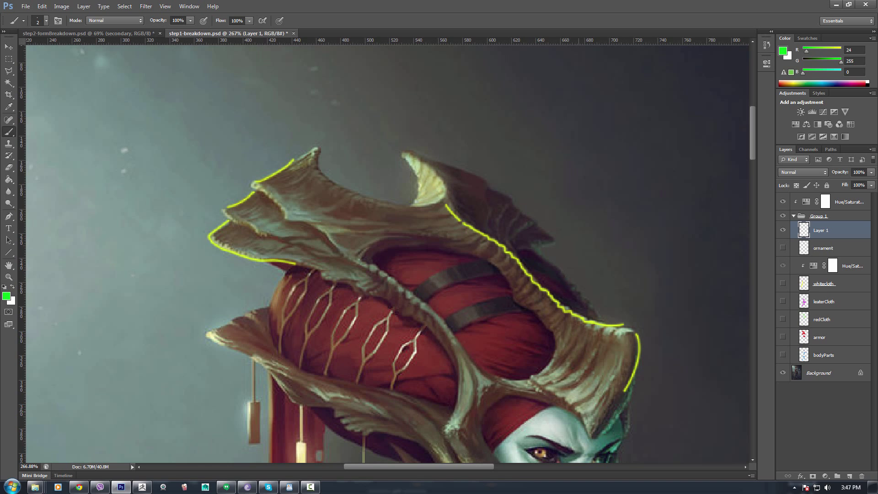
left_click_drag(592, 338, 539, 238)
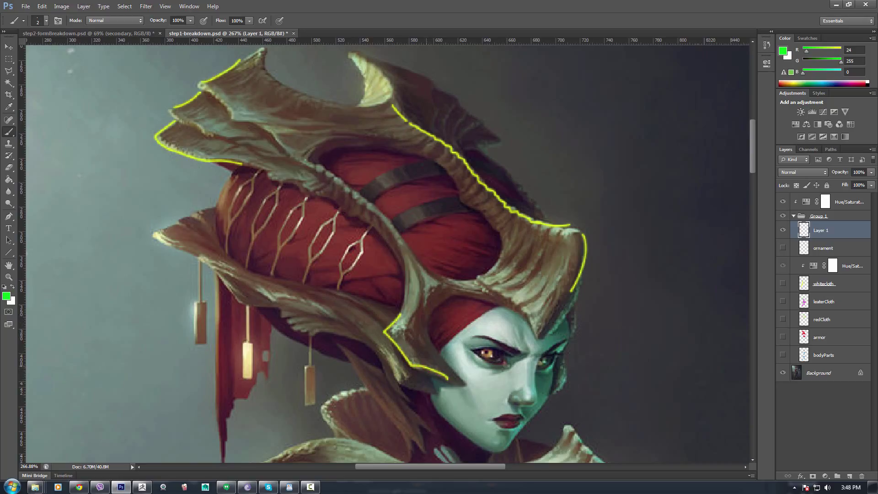
left_click_drag(432, 240, 459, 353)
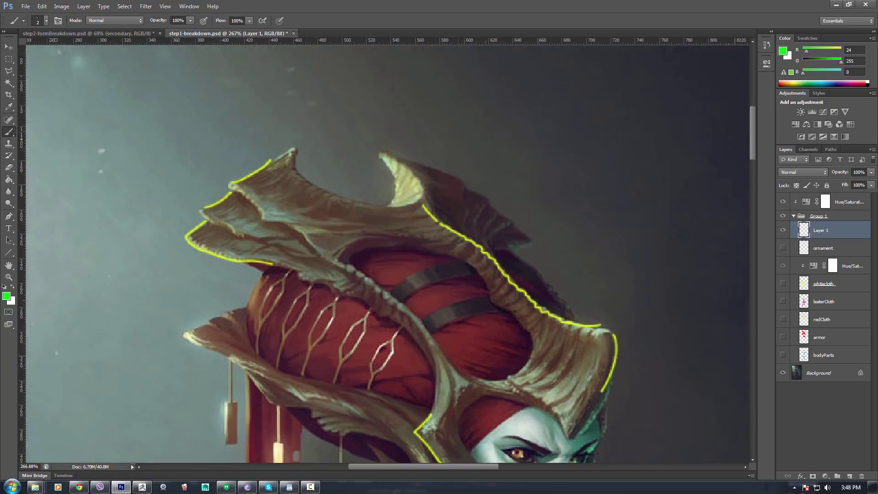
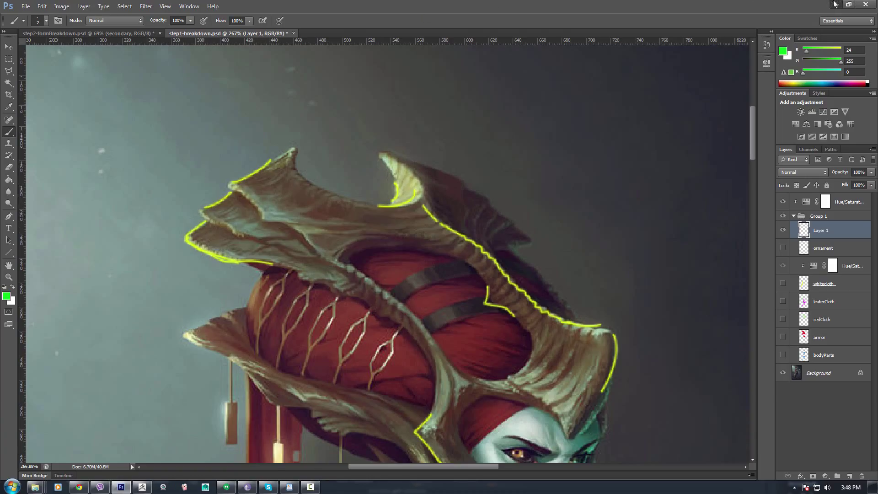
left_click(834, 4)
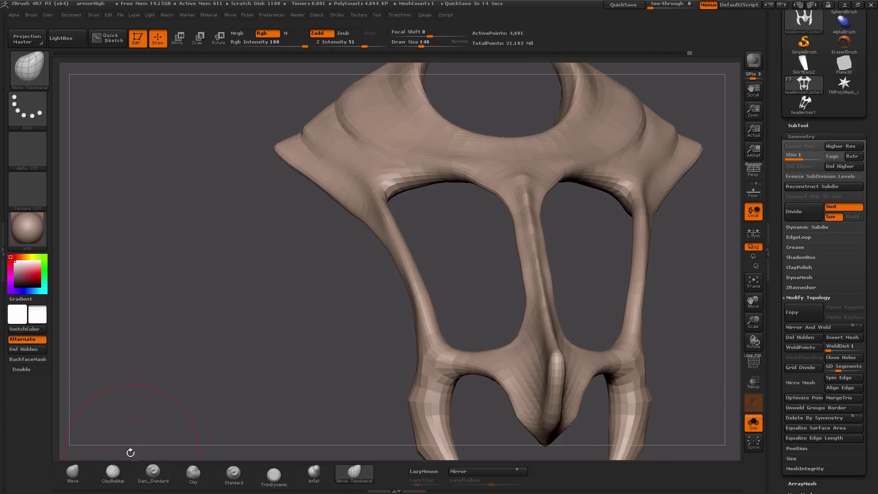
- Reshape the lower edge of the armor's outer wing with the Move brush, reducing the draw size to 100
left_click_drag(239, 333, 234, 391, "alt")
left_click(72, 472)
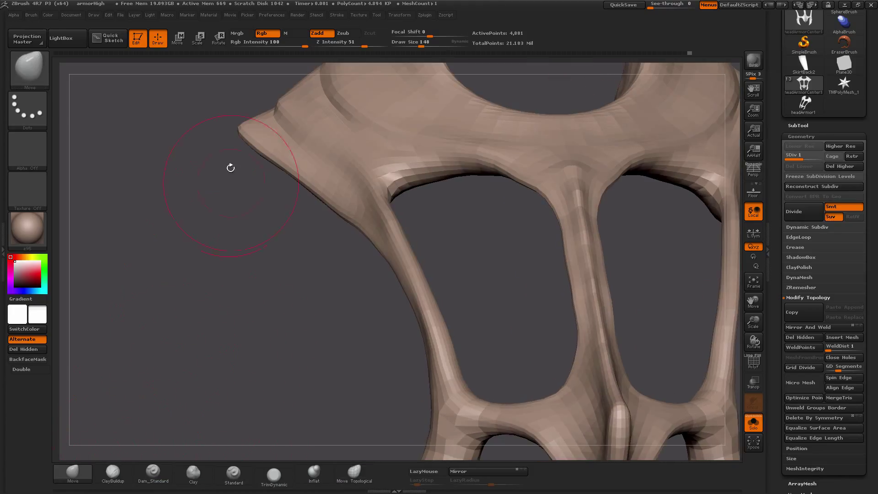
mouse_move(231, 174)
left_mouse_down("alt")
mouse_move(319, 216)
mouse_move(302, 203)
mouse_move(290, 254)
mouse_move(311, 230)
left_mouse_up("alt")
key("bracketleft")
key("bracketleft")
key("bracketleft")
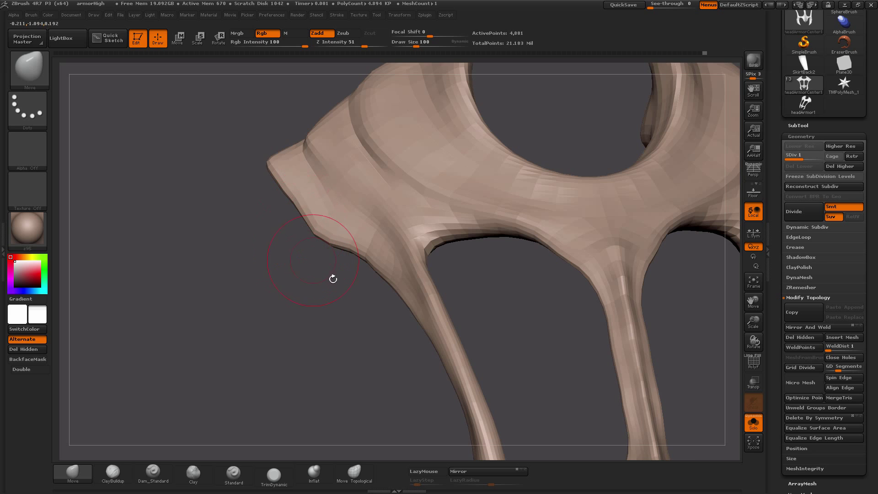
- Pull a small pointed spur out of each side of the central strut with the Move brush at draw size 48
left_click_drag(395, 322, 247, 223, "alt")
key("bracketleft")
key("bracketleft")
key("bracketleft")
key("bracketleft")
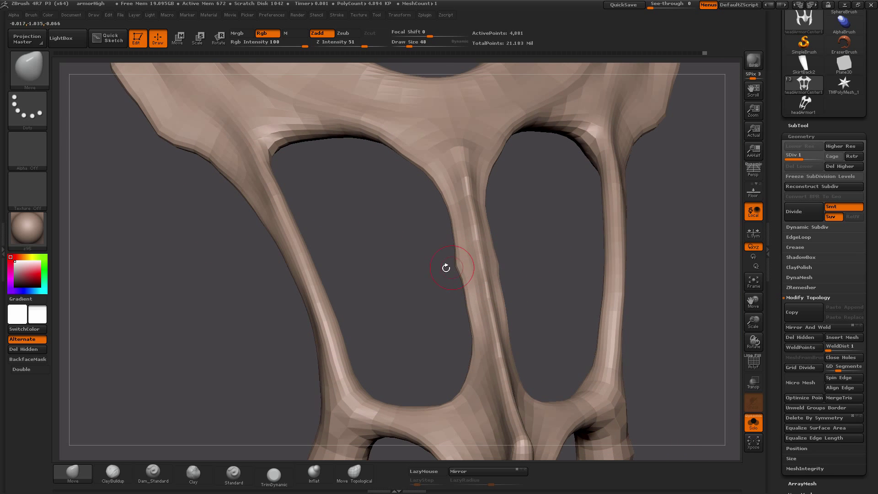
mouse_move(445, 268)
left_mouse_down()
mouse_move(517, 256)
mouse_move(441, 264)
left_mouse_up()
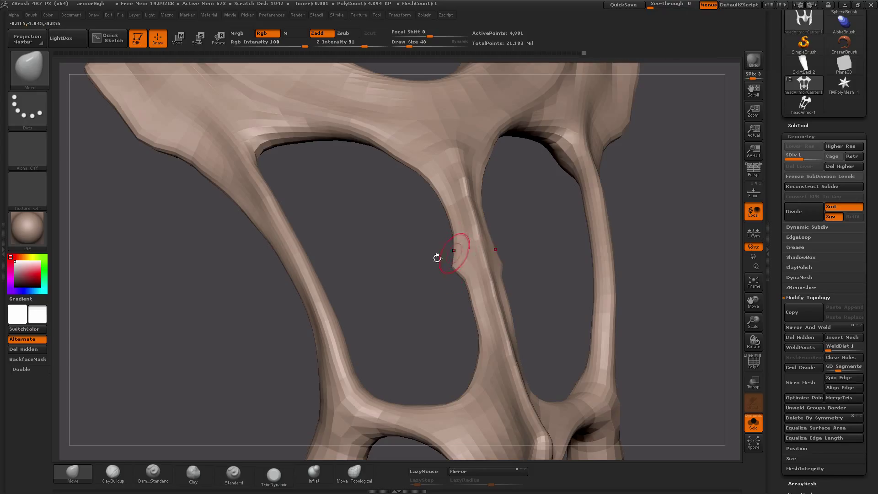
- Refine the outer wing corners and central strut spurs with the Move brush at draw size 60, checking from front and side
mouse_move(407, 272)
left_mouse_down()
mouse_move(410, 284)
mouse_move(263, 300)
mouse_move(267, 323)
mouse_move(291, 186)
mouse_move(279, 311)
mouse_move(307, 215)
left_mouse_up()
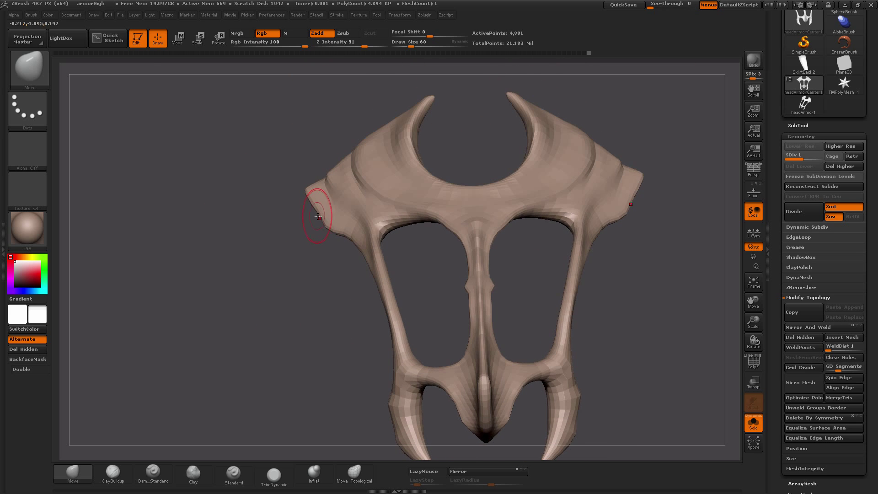
left_click_drag(297, 255, 245, 164, "alt")
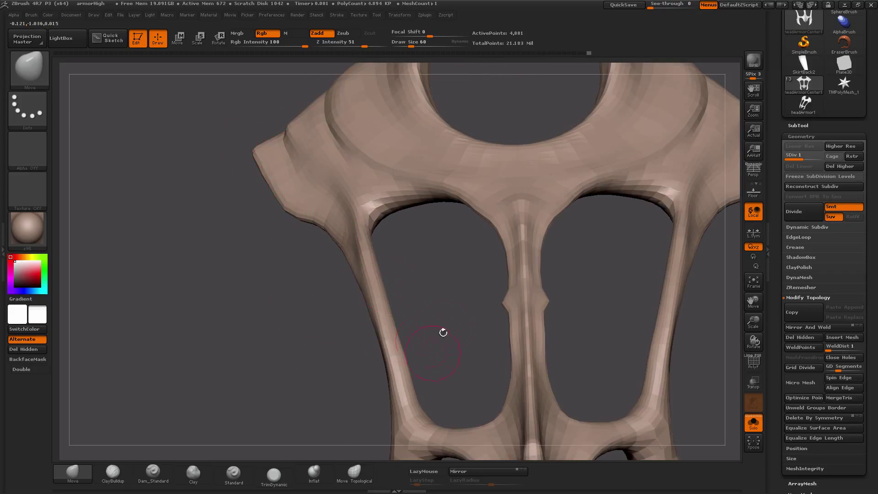
left_click_drag(495, 342, 371, 337, "alt")
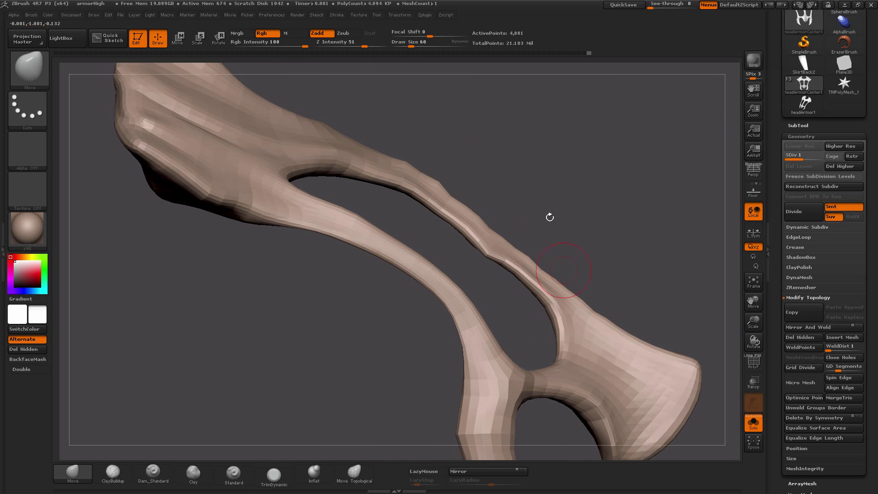
left_click_drag(570, 239, 261, 298)
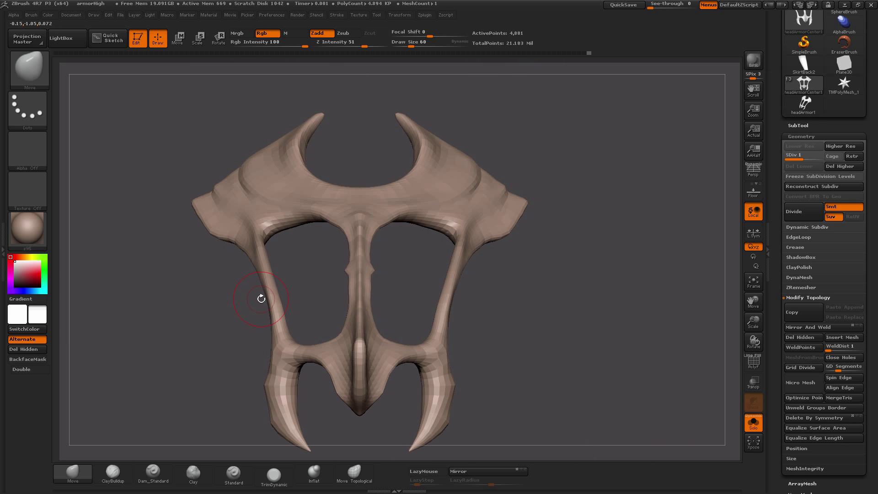
- Turn the model black to examine its silhouette from front and side, and restore the white colour
left_click_drag(365, 424, 54, 281)
left_click(15, 287, "alt")
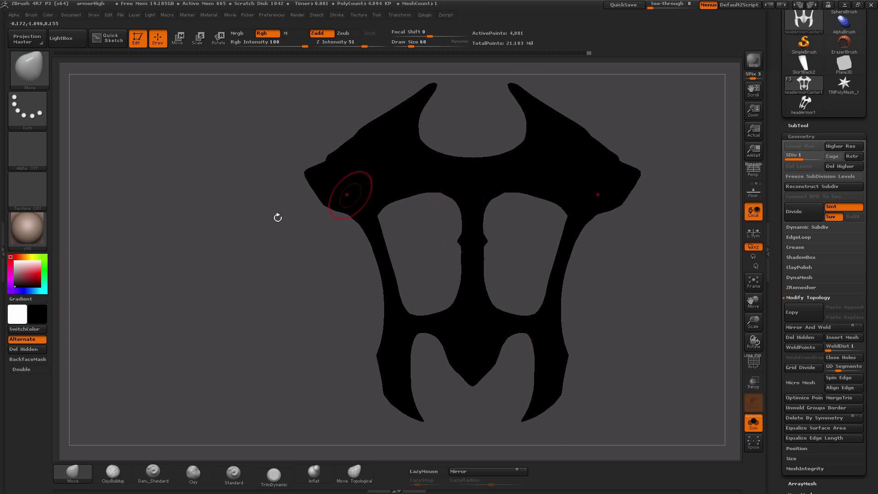
left_click_drag(233, 218, 248, 249, "alt")
left_click_drag(284, 186, 210, 288, "alt")
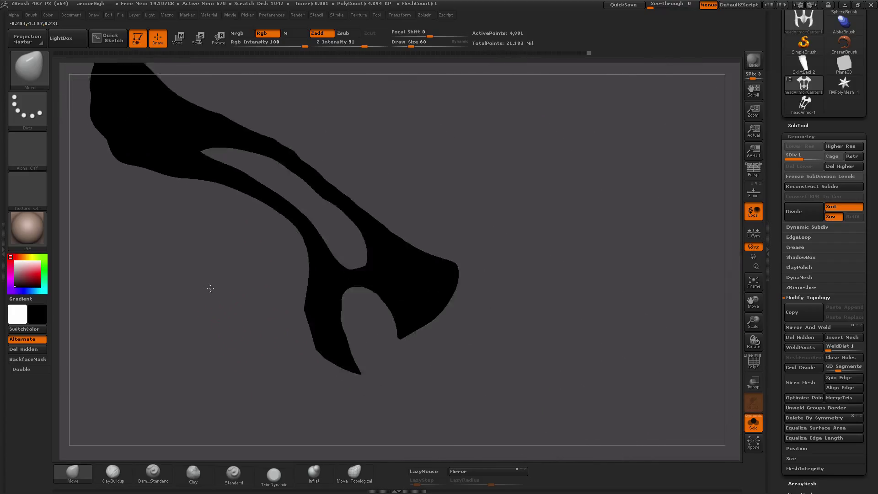
left_click_drag(218, 326, 168, 323)
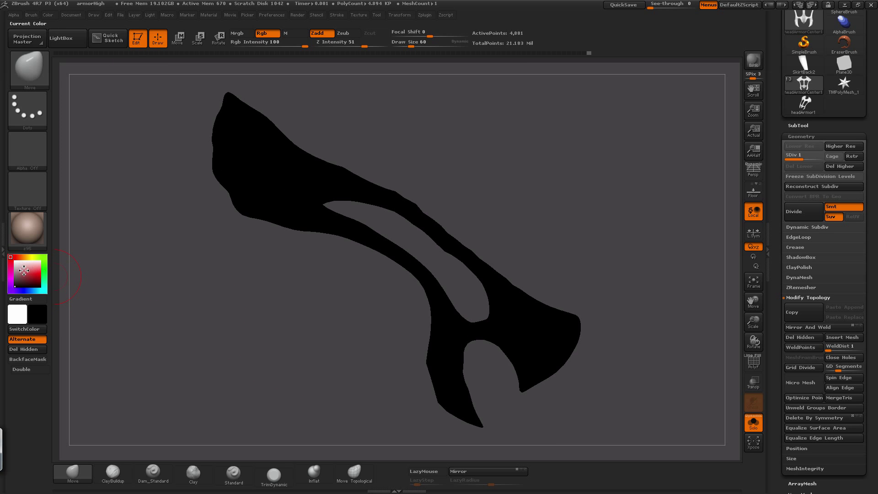
left_click(15, 261)
mouse_move(137, 292)
left_mouse_down()
mouse_move(214, 299)
mouse_move(202, 322)
mouse_move(233, 357)
left_mouse_up()
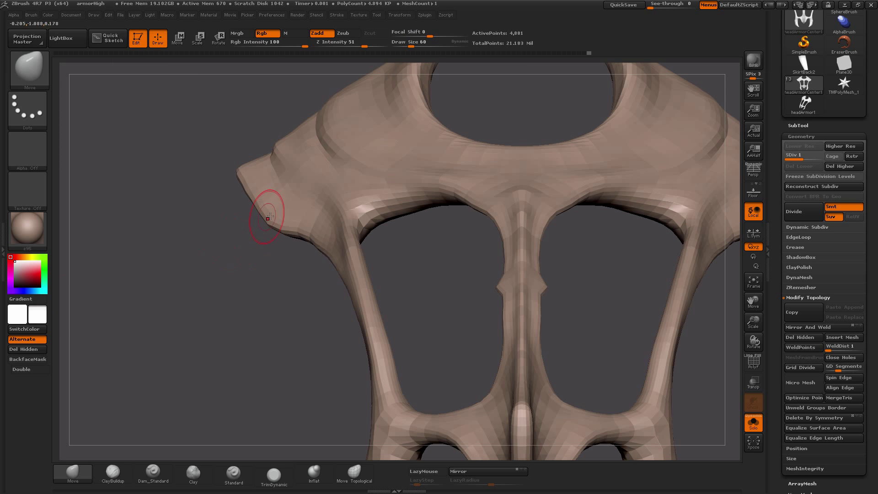
- Pull out the stepped ridges along the wing's upper outer edge with Move Topological at draw sizes 76 and 88
mouse_move(281, 286)
left_mouse_down("alt")
mouse_move(267, 300)
mouse_move(275, 326)
mouse_move(356, 253)
left_mouse_up("alt")
left_click(354, 472)
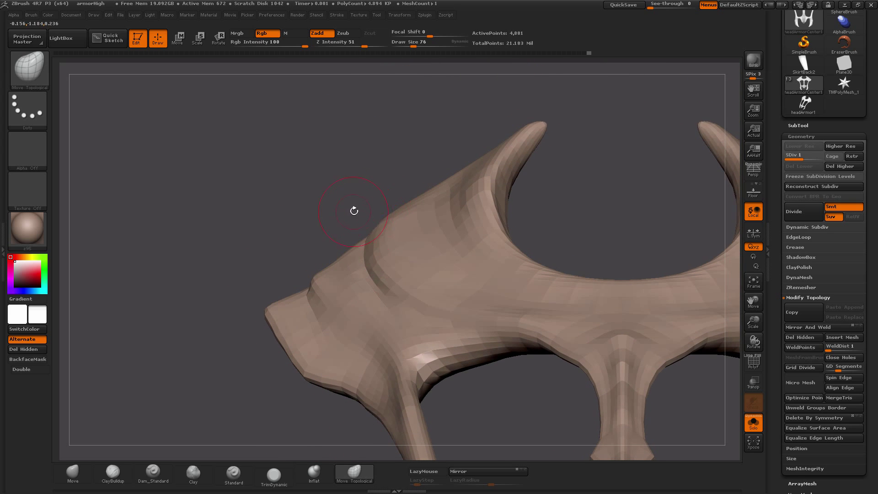
mouse_move(355, 209)
left_mouse_down()
mouse_move(340, 215)
mouse_move(329, 204)
mouse_move(346, 200)
mouse_move(322, 205)
mouse_move(331, 195)
left_mouse_up()
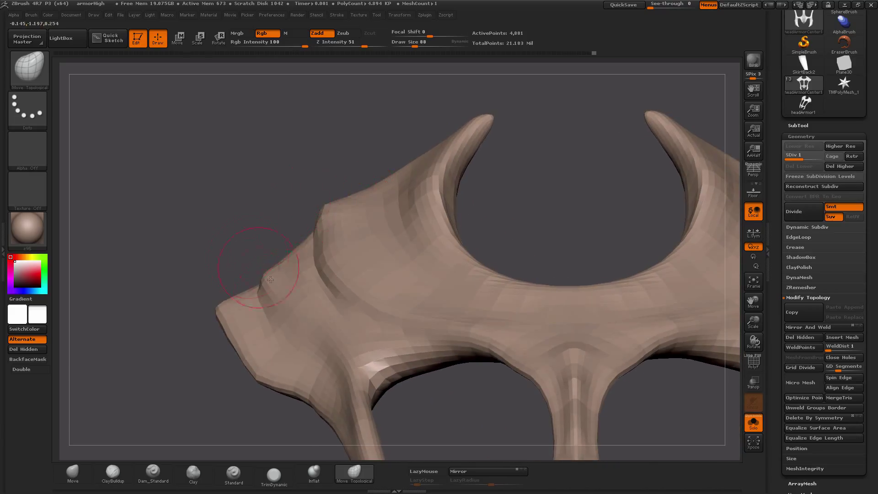
mouse_move(247, 261)
left_mouse_down()
mouse_move(225, 237)
mouse_move(239, 284)
mouse_move(220, 309)
mouse_move(280, 388)
mouse_move(288, 368)
mouse_move(270, 321)
mouse_move(337, 355)
left_mouse_up()
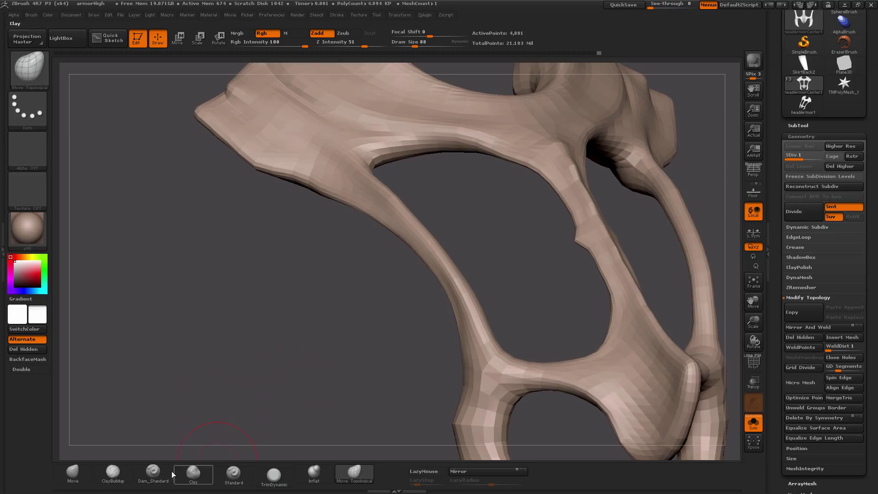
- Refine the lower side prongs and their strut junctions using the Dam_Standard brush at draw size 88 and Z intensity 15
left_click(152, 471)
left_click_drag(321, 355, 414, 347)
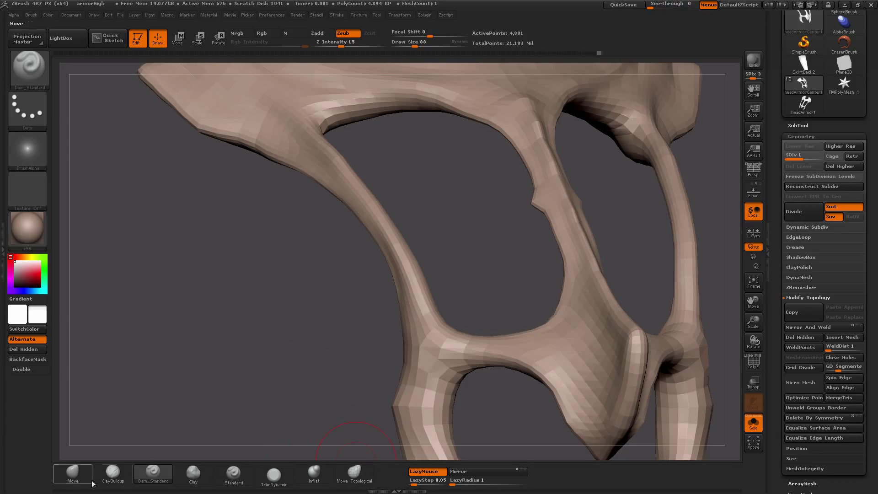
left_click_drag(329, 359, 286, 335, "alt")
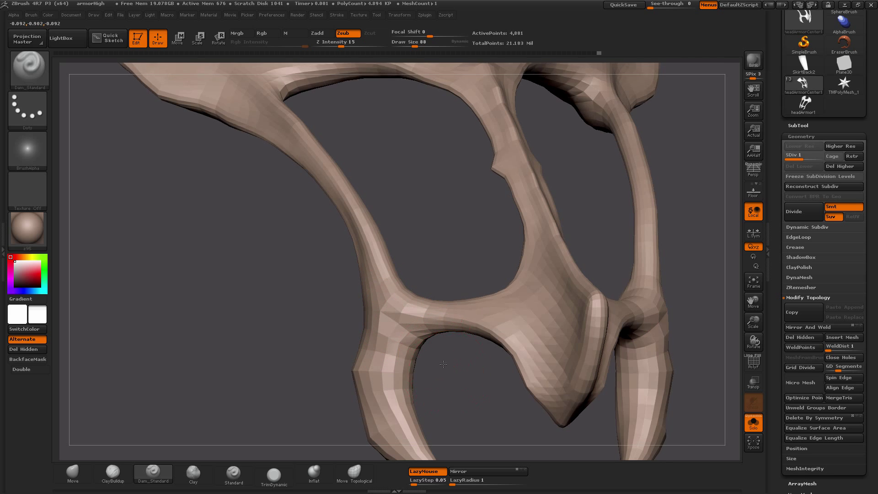
mouse_move(354, 315)
left_mouse_down()
mouse_move(439, 346)
mouse_move(356, 311)
mouse_move(381, 299)
mouse_move(350, 309)
left_mouse_up()
mouse_move(445, 350)
left_mouse_down()
mouse_move(507, 379)
mouse_move(460, 374)
mouse_move(414, 349)
mouse_move(484, 365)
mouse_move(428, 426)
left_mouse_up()
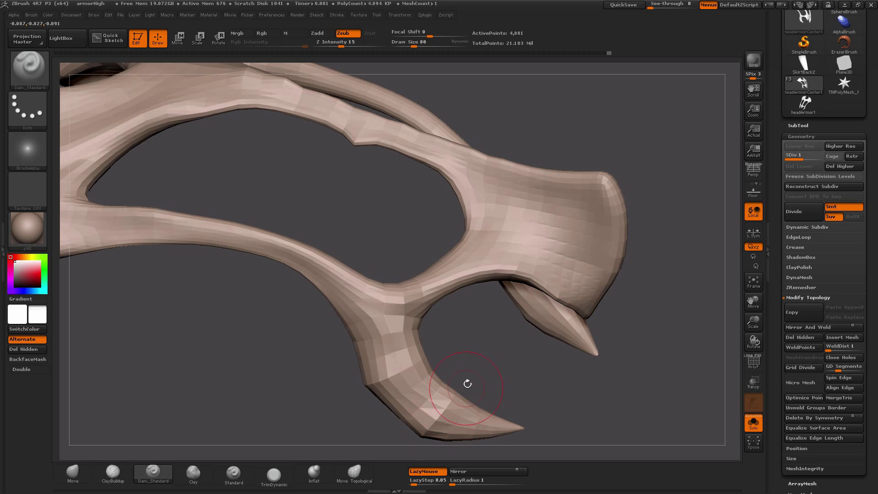
left_click_drag(468, 384, 411, 430)
left_click_drag(396, 436, 434, 423)
left_click_drag(371, 414, 383, 375)
left_click_drag(443, 389, 417, 402)
left_click_drag(385, 416, 418, 384)
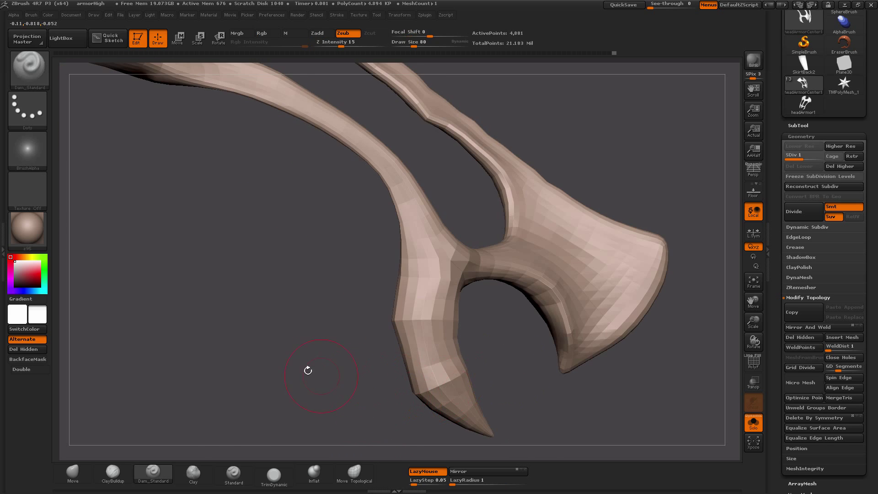
- Touch up the chin plate and prong joints with Dam_Standard, checking them from side, front and three-quarter views
left_click_drag(306, 369, 325, 396, "alt")
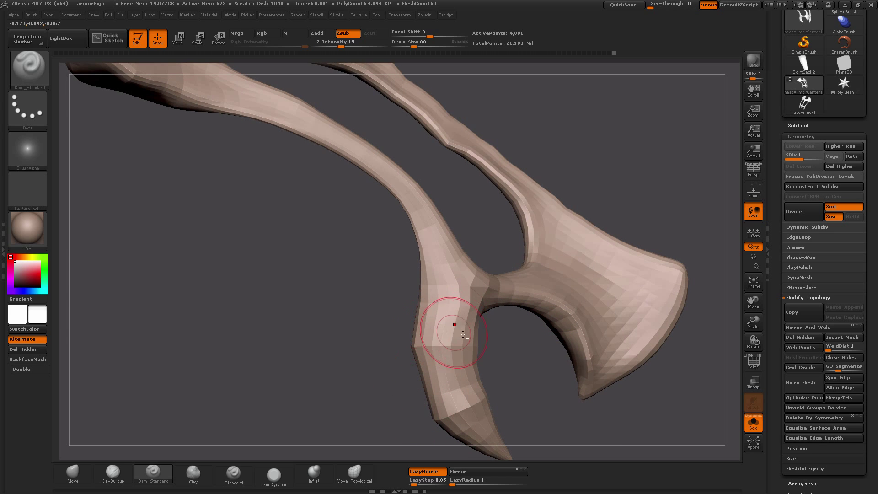
left_click_drag(591, 254, 495, 267)
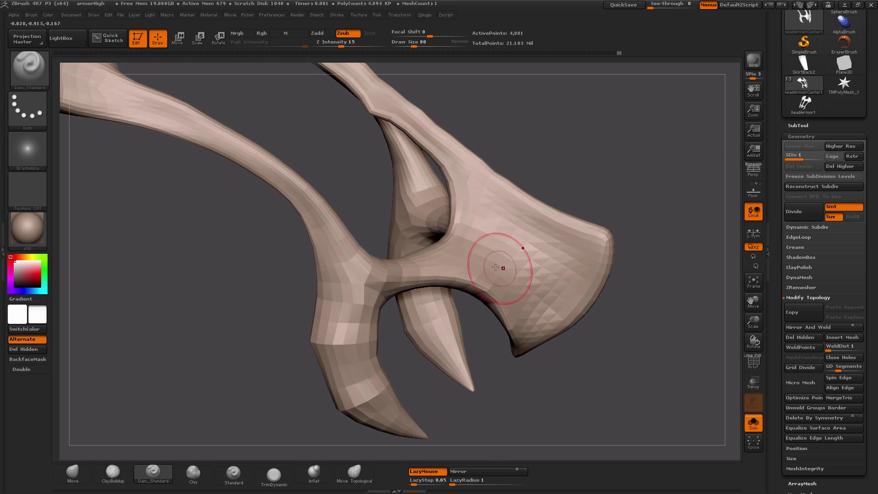
left_click_drag(565, 353, 477, 354)
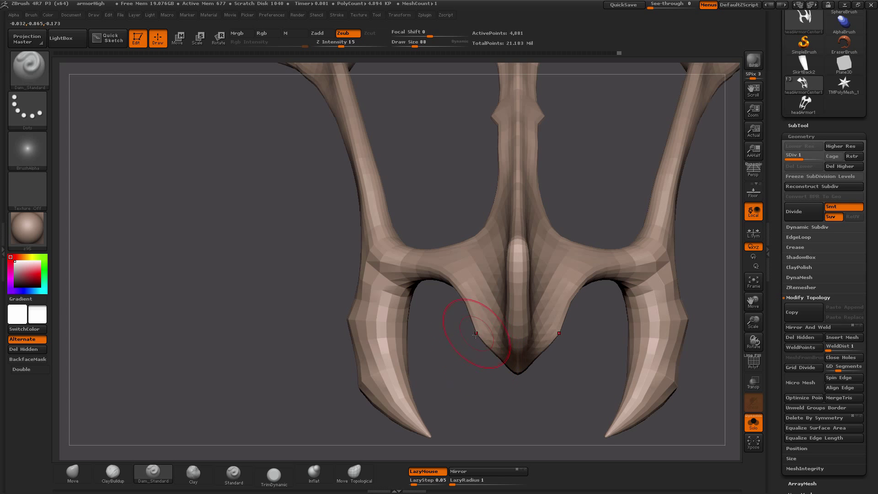
mouse_move(260, 295)
left_mouse_down()
mouse_move(314, 331)
mouse_move(198, 345)
mouse_move(351, 368)
left_mouse_up()
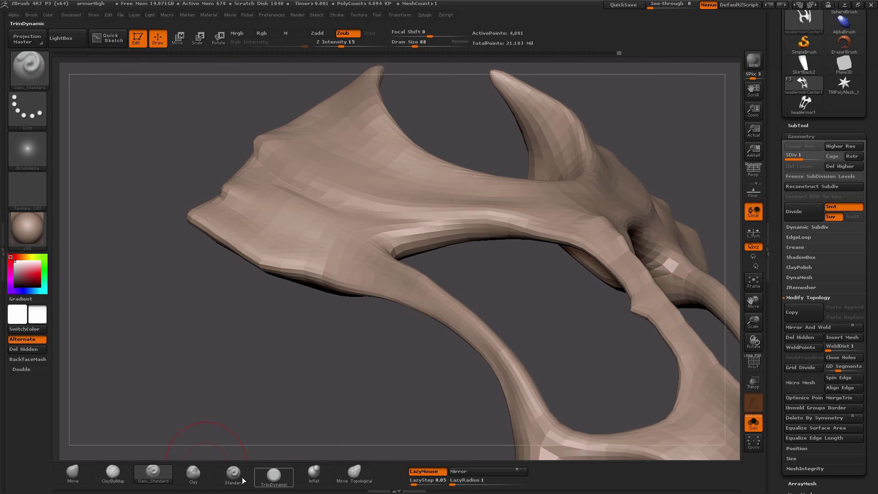
- Switch to the ClayBuildup brush and turn on BackfaceMask in its auto masking settings
left_click(194, 473)
left_click_drag(542, 284, 543, 228)
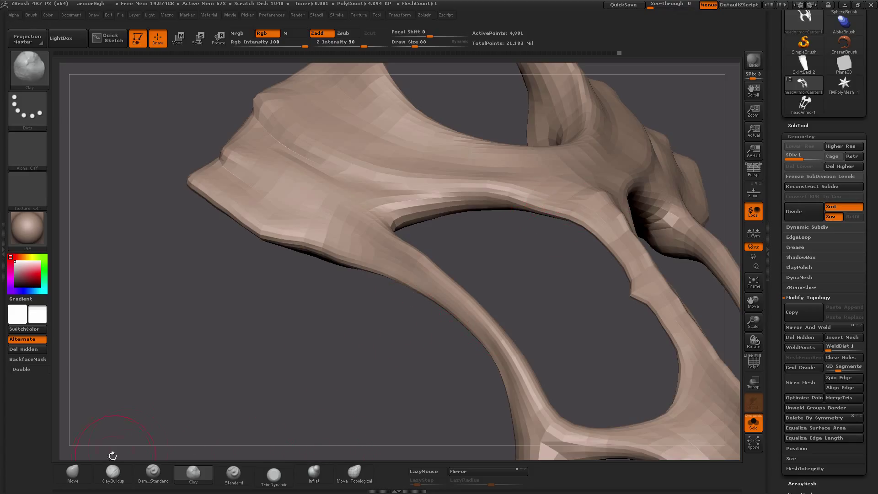
left_click(112, 474)
left_click_drag(349, 331, 237, 353)
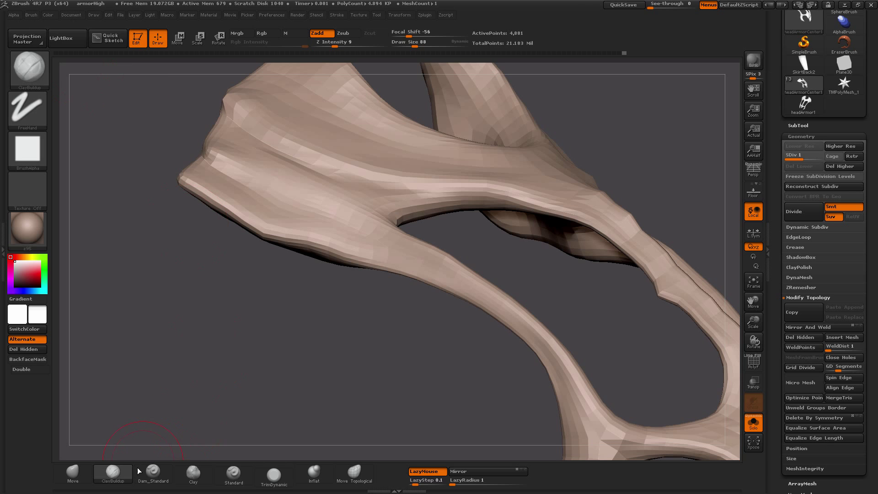
left_click(115, 475)
left_click(116, 476)
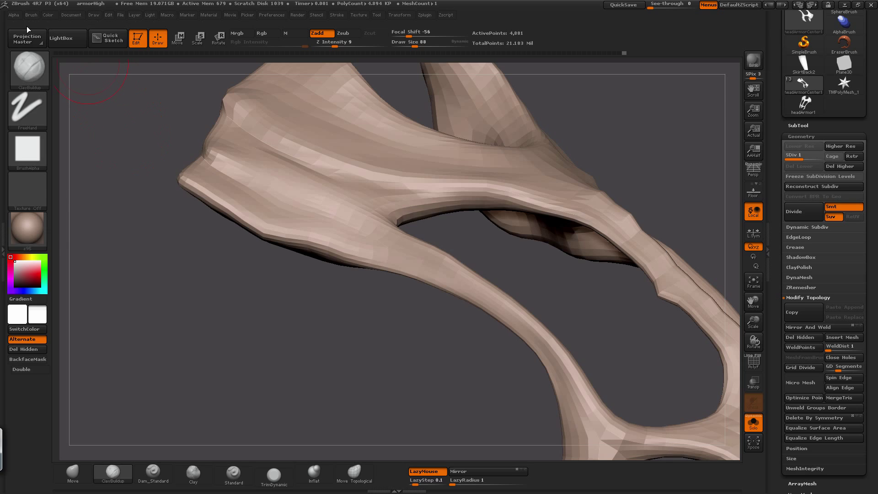
left_click(14, 15)
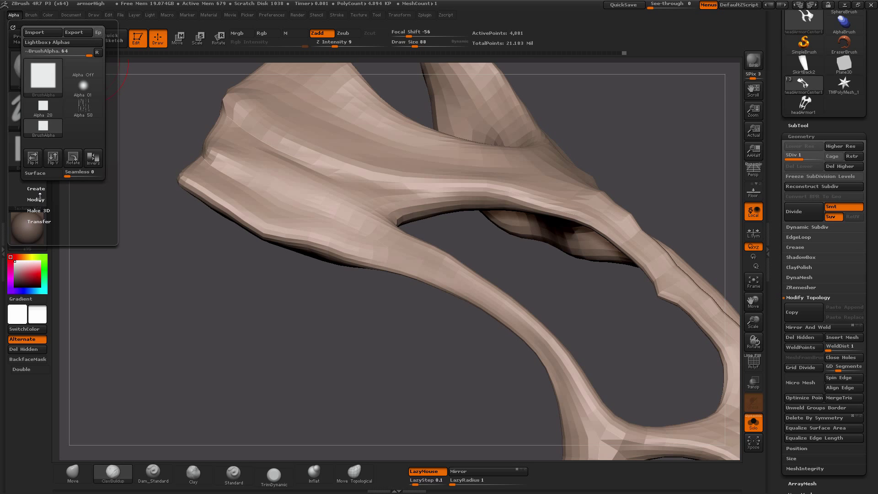
left_click(31, 15)
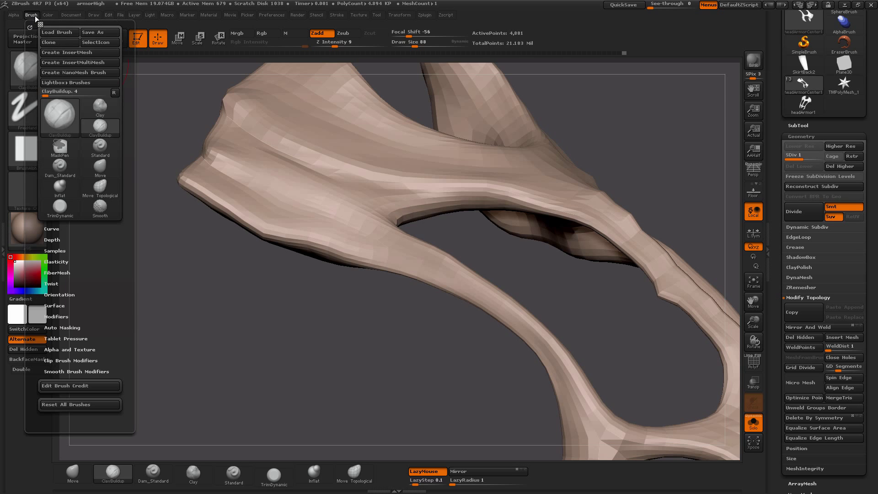
left_click(69, 328)
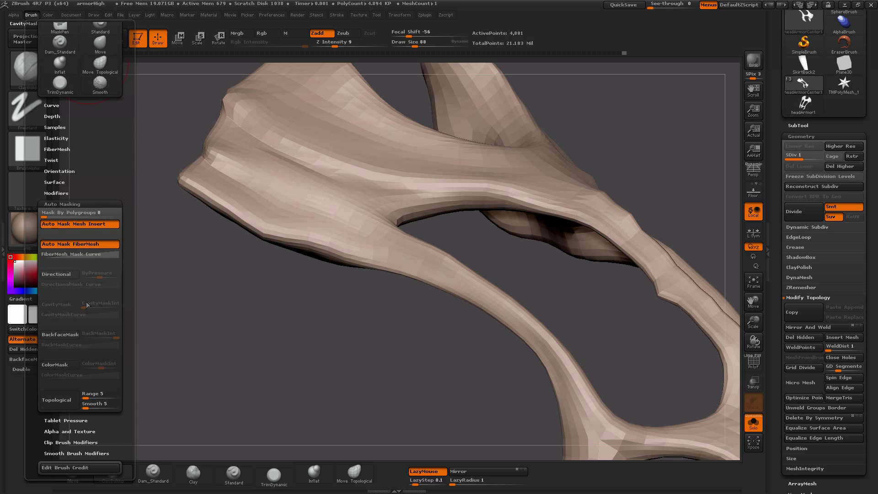
left_click(68, 336)
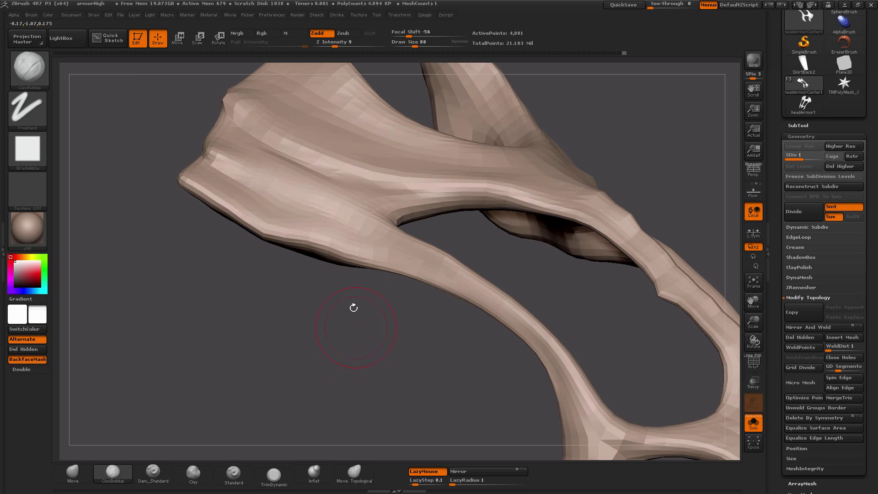
- Set the ClayBuildup draw size to 108 and examine the wing's surface ridges from several angles
key("bracketright")
key("bracketright")
mouse_move(249, 297)
left_mouse_down()
mouse_move(237, 371)
mouse_move(234, 330)
mouse_move(256, 294)
left_mouse_up()
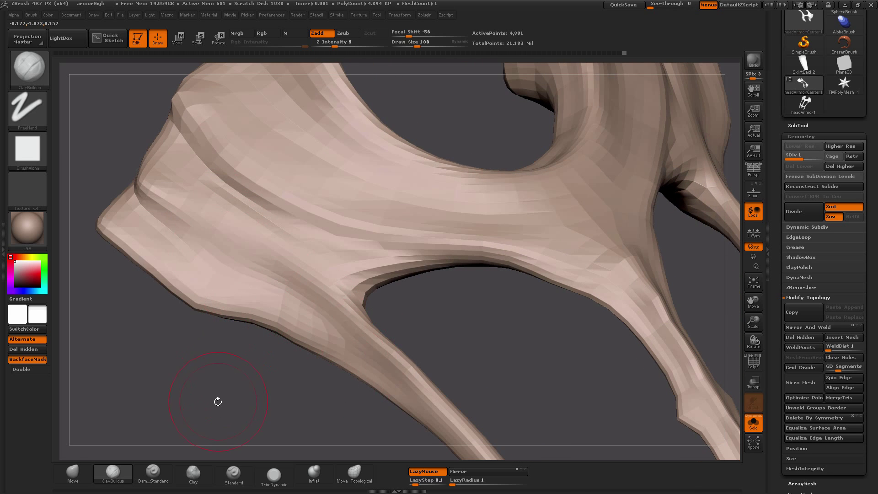
left_click_drag(217, 401, 220, 365)
left_click_drag(266, 335, 290, 341)
- Choose Dam_Standard with draw size 84 and examine the wing grooves and the whole armor from different views
left_click(154, 479)
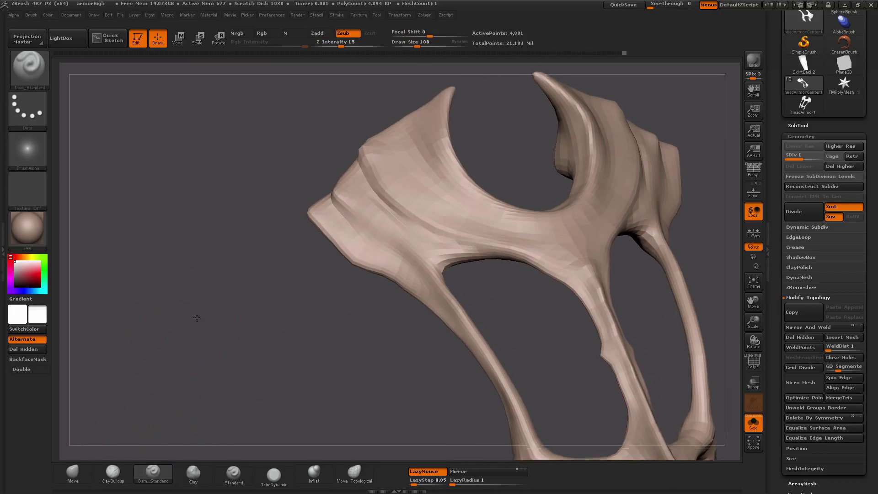
left_click_drag(224, 302, 238, 338, "alt")
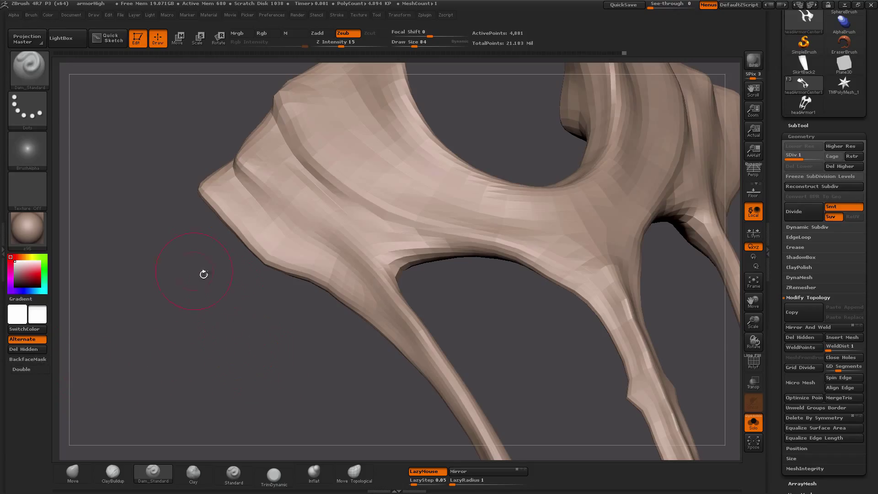
left_click_drag(217, 309, 199, 300)
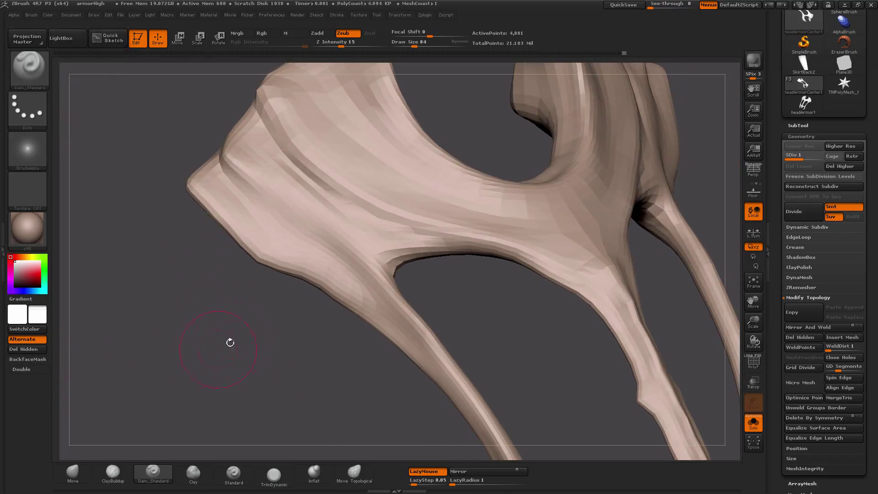
mouse_move(240, 333)
left_mouse_down()
mouse_move(221, 315)
mouse_move(241, 350)
mouse_move(219, 367)
mouse_move(216, 323)
mouse_move(249, 355)
mouse_move(280, 337)
mouse_move(207, 271)
mouse_move(241, 309)
mouse_move(256, 304)
mouse_move(235, 294)
mouse_move(248, 275)
mouse_move(205, 368)
left_mouse_up()
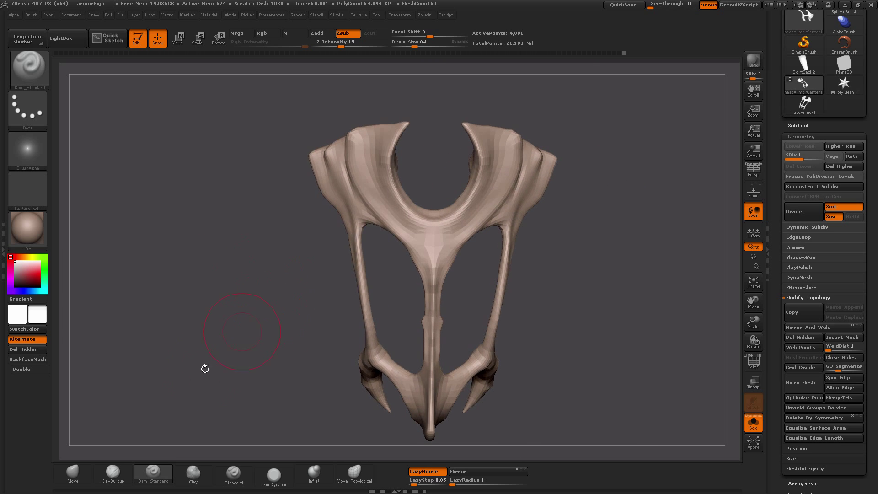
- Choose the Move Topological brush at draw size 76 and reshape the wings' upper edge near the horn tips into a smoother arc
left_click(354, 473)
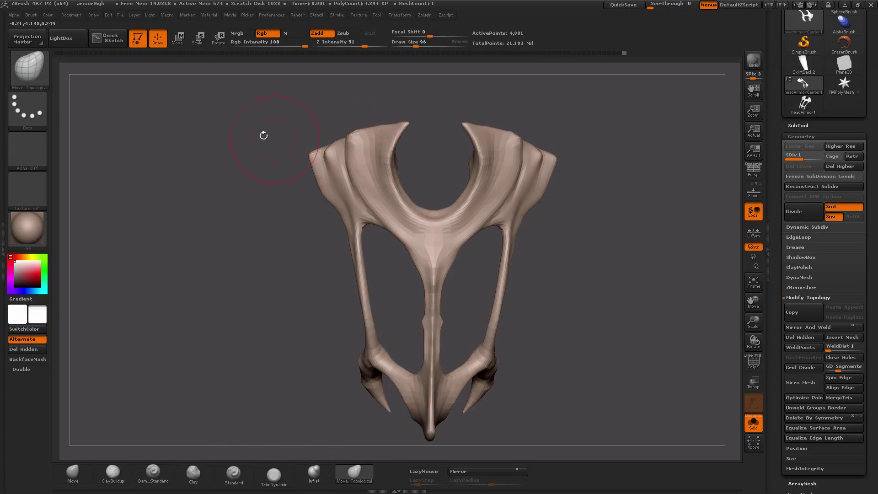
mouse_move(262, 133)
left_mouse_down("alt")
mouse_move(252, 155)
mouse_move(280, 206)
left_mouse_up("alt")
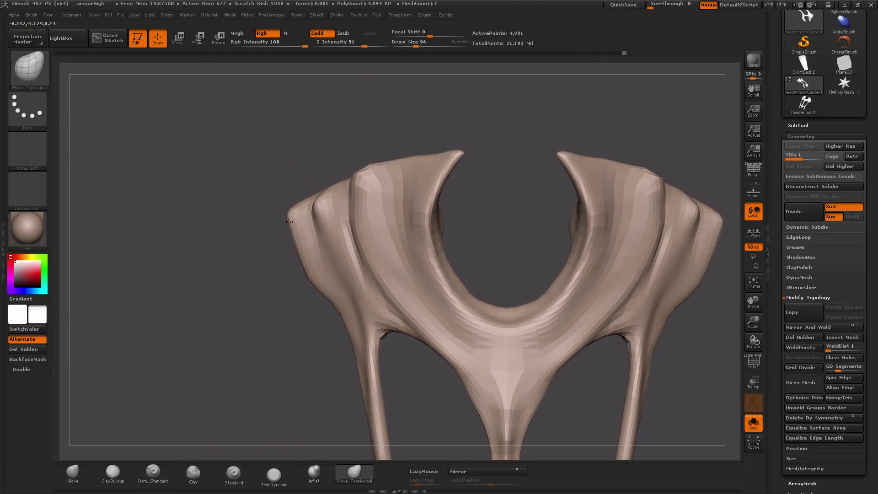
key("bracketleft")
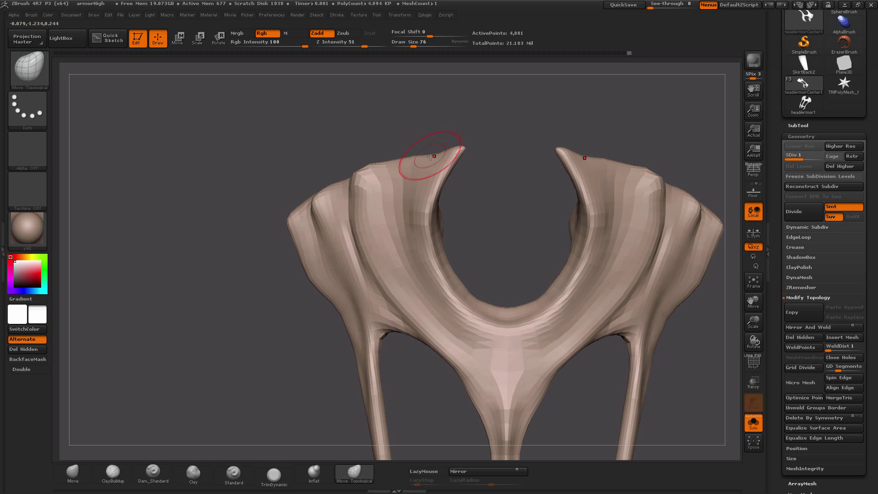
left_click_drag(410, 157, 436, 150)
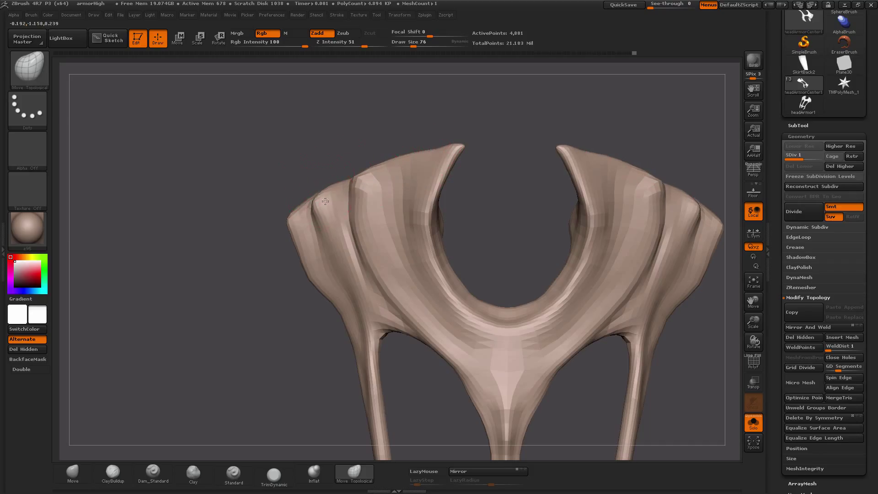
left_click_drag(296, 217, 323, 191, "alt")
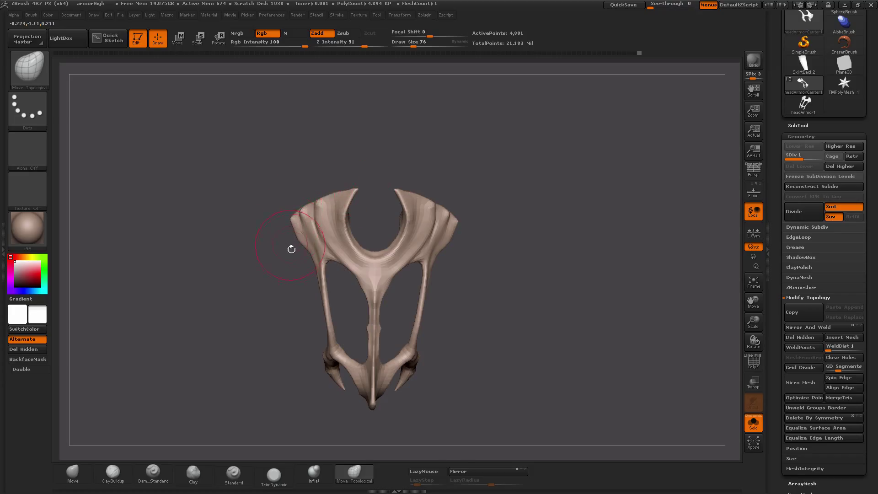
- Adjust the front silhouette around the side struts and inner horn curves with Move Topological, checking the whole armor
left_click_drag(292, 249, 302, 264, "alt")
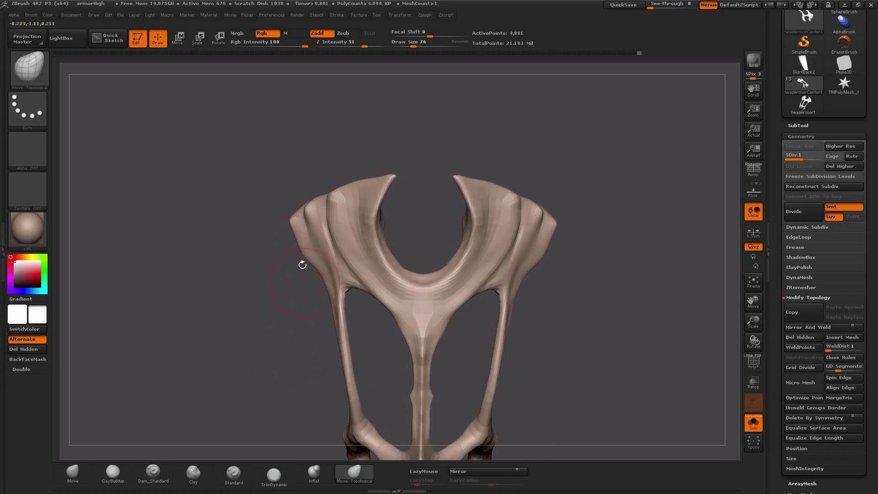
mouse_move(331, 387)
left_mouse_down()
mouse_move(304, 274)
mouse_move(324, 316)
mouse_move(398, 258)
left_mouse_up()
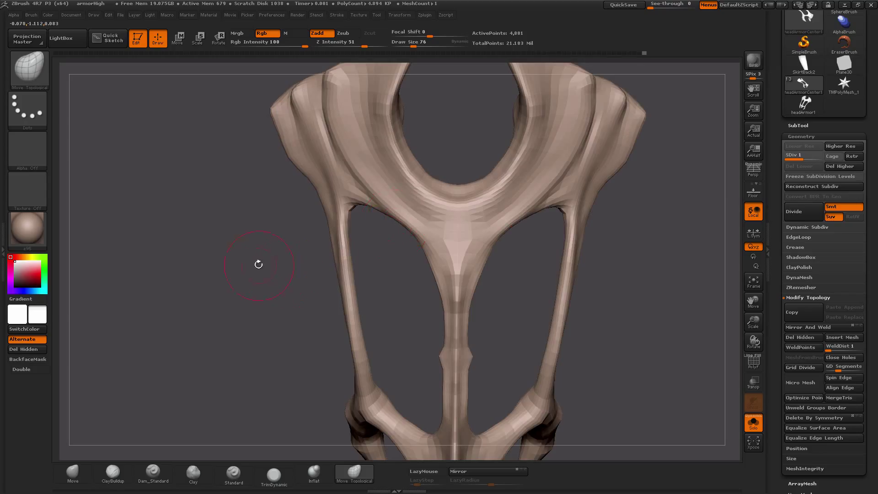
left_click_drag(258, 264, 252, 245)
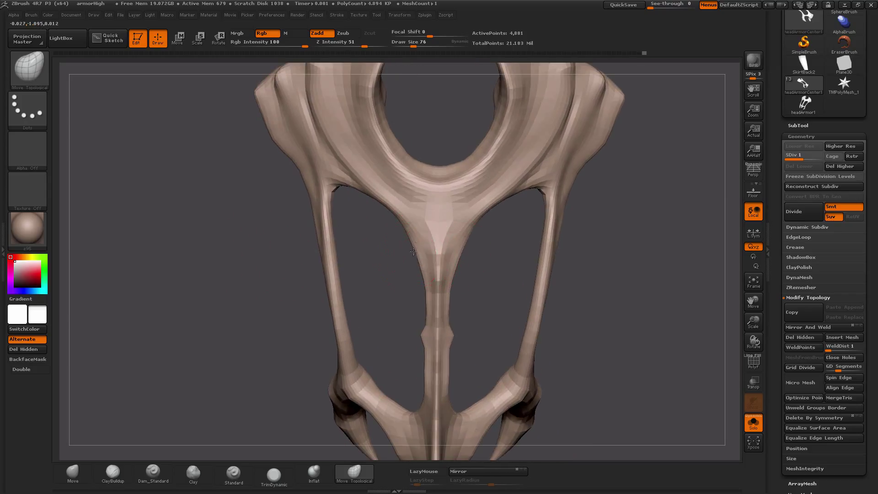
mouse_move(394, 283)
left_mouse_down()
mouse_move(411, 299)
mouse_move(388, 346)
left_mouse_up()
left_click_drag(248, 235, 252, 188)
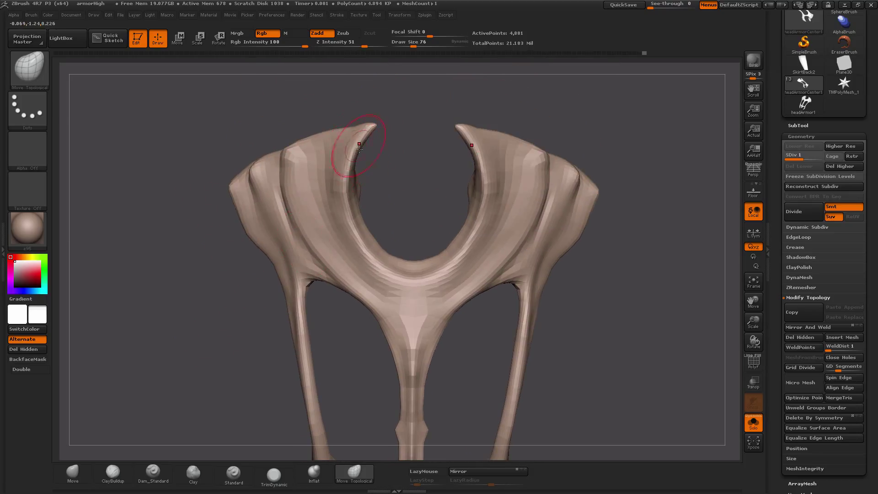
left_click_drag(419, 211, 418, 123)
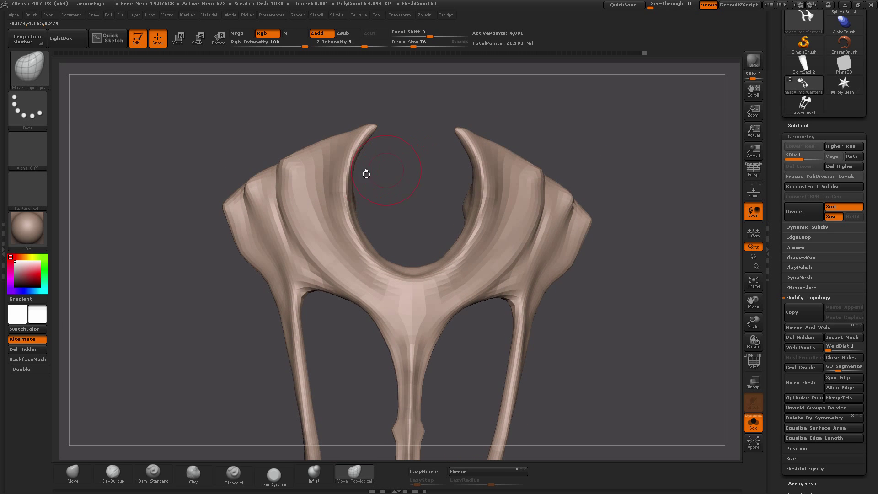
left_click_drag(413, 206, 283, 274)
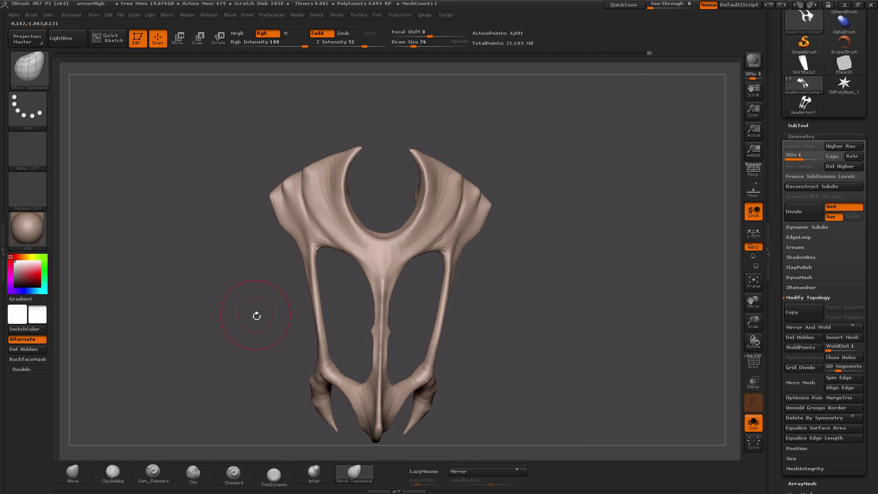
- Set the Move Topological draw size to 116 and refine the wing and side strut profile from the side, checking it from the front
left_click_drag(254, 313, 307, 307)
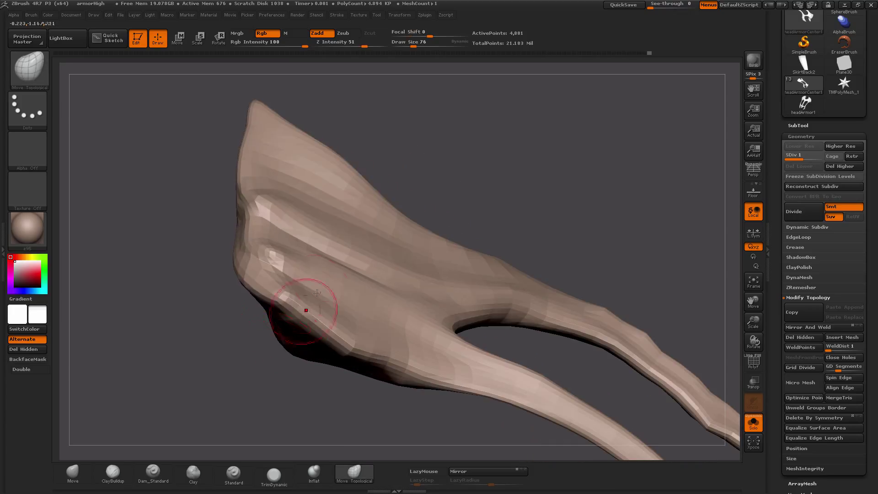
key("]")
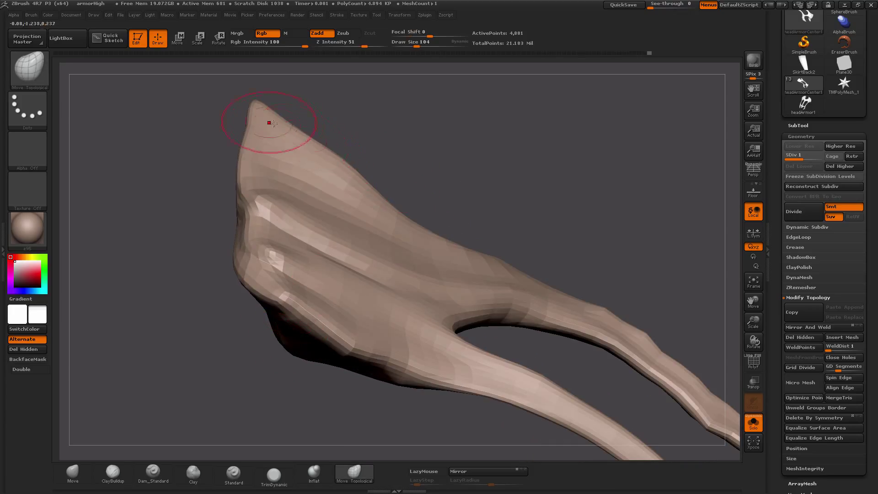
key("]")
mouse_move(357, 164)
left_mouse_down()
mouse_move(417, 152)
mouse_move(476, 172)
mouse_move(430, 281)
left_mouse_up()
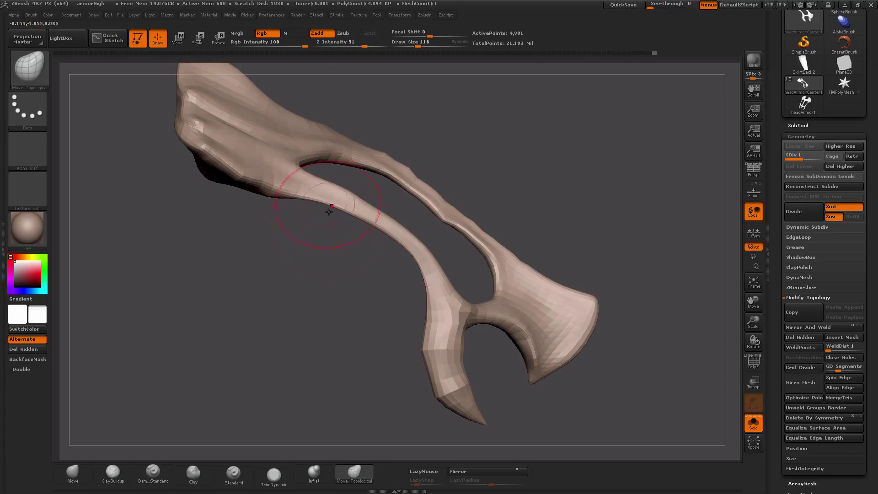
left_click_drag(329, 211, 228, 316)
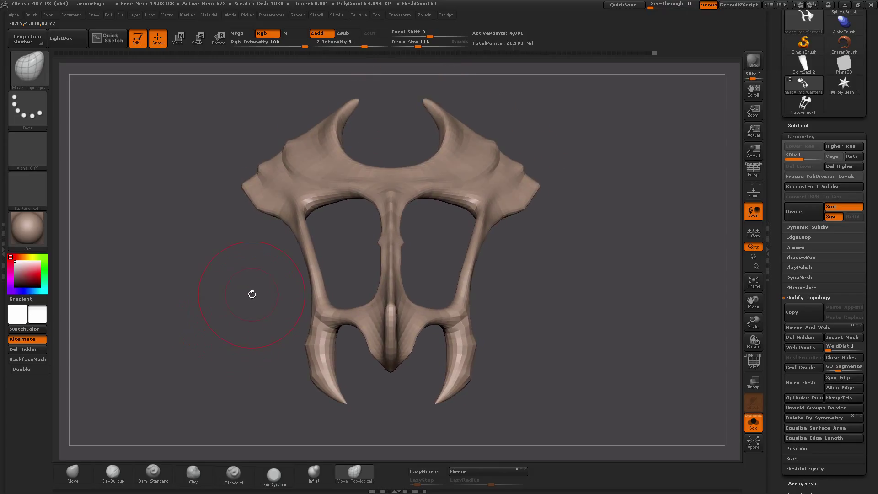